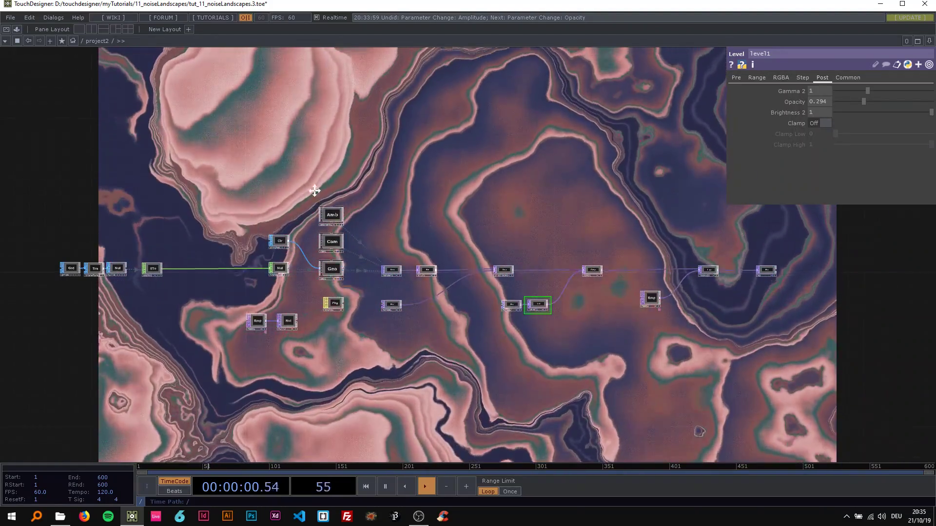
Step: Look over the existing noise landscape network and its animated background output
{"action": "left_click_drag", "start_coordinate": [277, 180], "coordinate": [545, 245]}
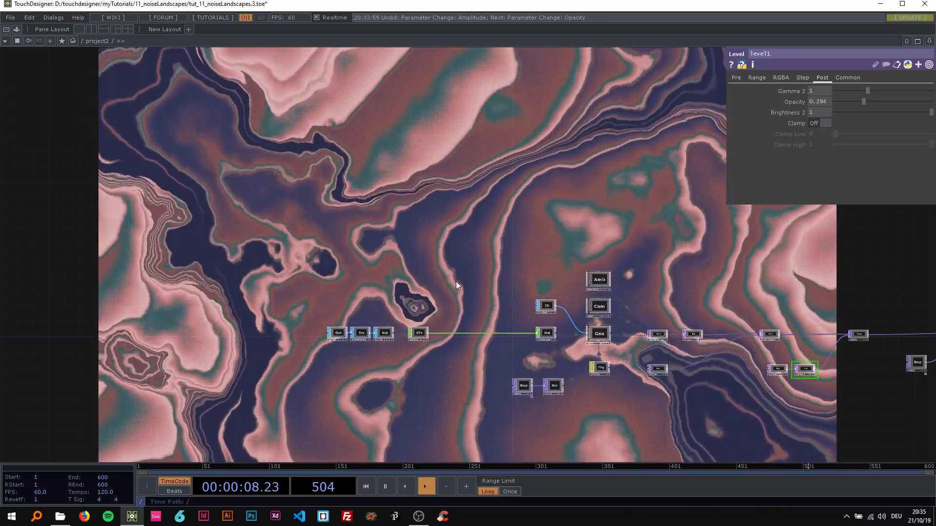
{"action": "left_click_drag", "start_coordinate": [455, 282], "coordinate": [308, 244]}
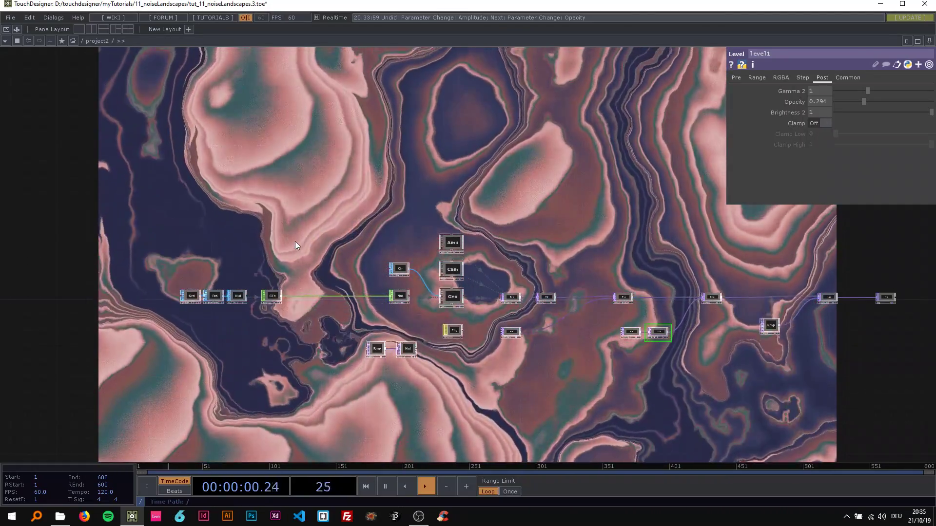
{"action": "scroll", "coordinate": [222, 249], "scroll_direction": "up", "scroll_amount": 3}
{"action": "left_click_drag", "start_coordinate": [248, 243], "coordinate": [192, 204]}
{"action": "middle_click_drag", "start_coordinate": [192, 204], "coordinate": [230, 205]}
{"action": "scroll", "coordinate": [231, 204], "scroll_direction": "down", "scroll_amount": 1}
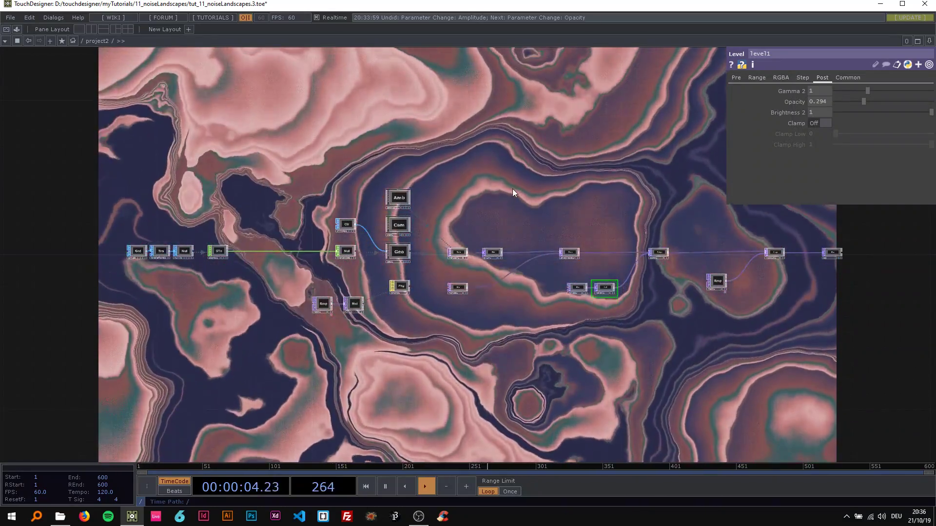
{"action": "left_click_drag", "start_coordinate": [513, 189], "coordinate": [378, 209]}
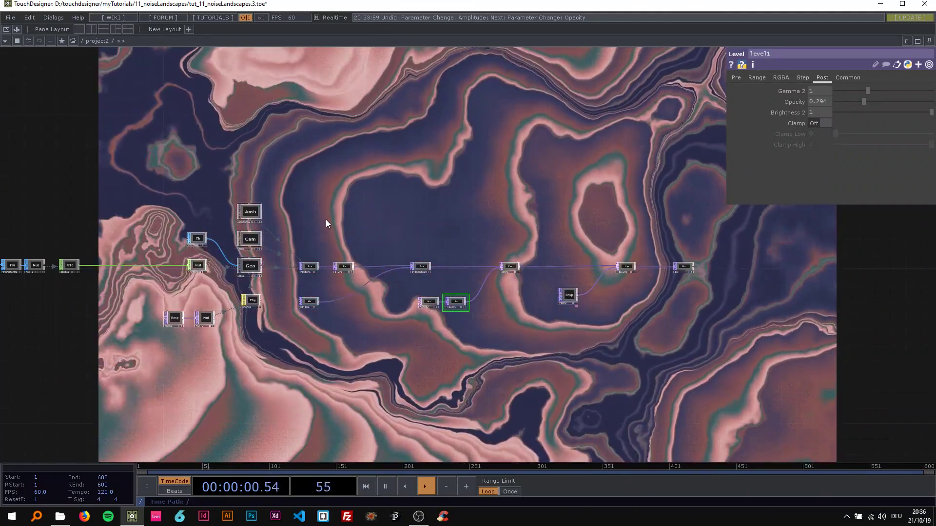
{"action": "left_click_drag", "start_coordinate": [326, 222], "coordinate": [418, 225]}
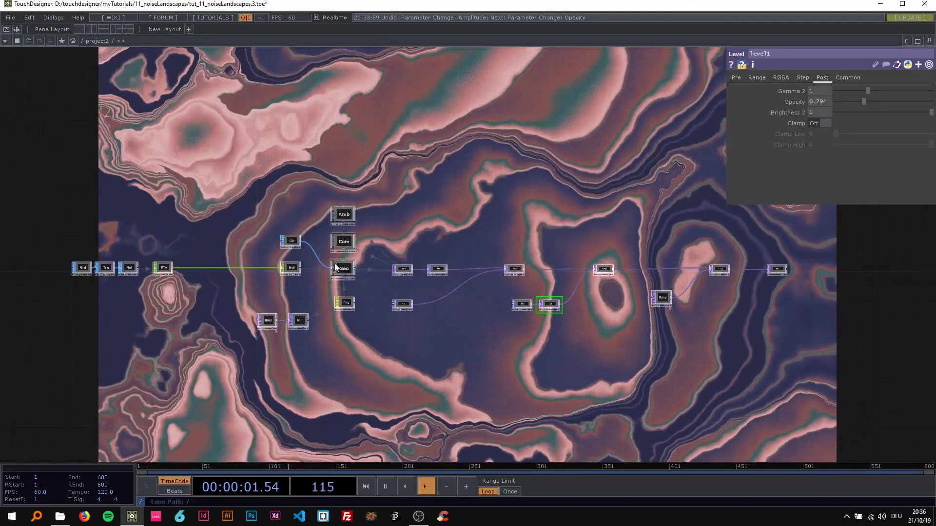
{"action": "scroll", "coordinate": [335, 267], "scroll_direction": "up", "scroll_amount": 3}
{"action": "scroll", "coordinate": [335, 267], "scroll_direction": "down", "scroll_amount": 3}
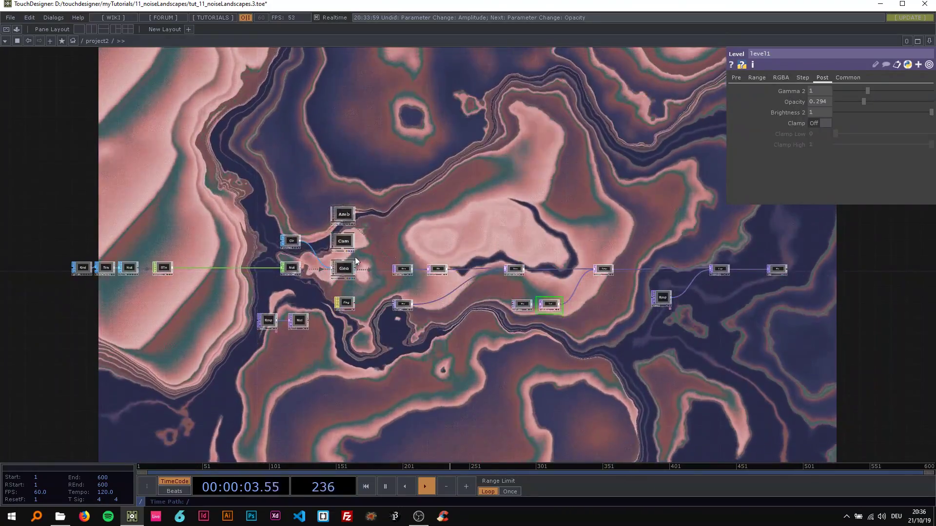
{"action": "scroll", "coordinate": [428, 255], "scroll_direction": "down", "scroll_amount": 1}
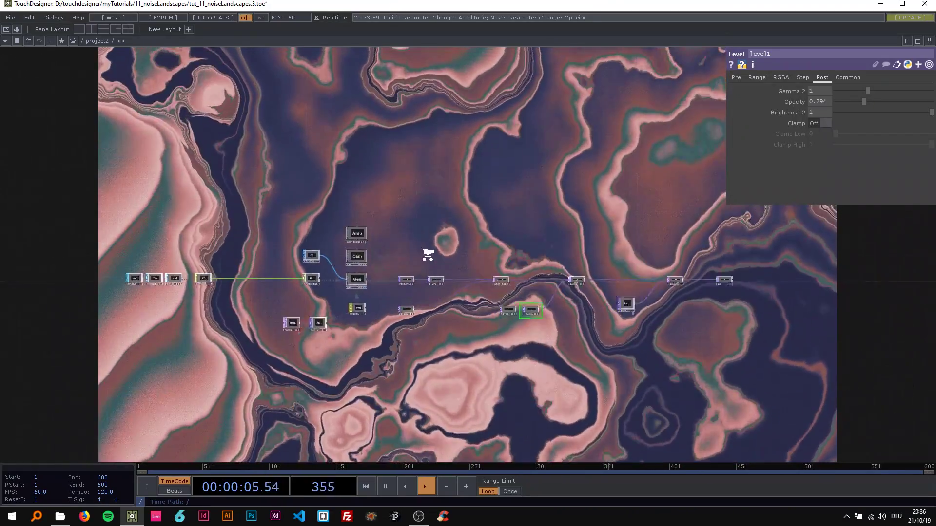
{"action": "scroll", "coordinate": [428, 254], "scroll_direction": "up", "scroll_amount": 1}
{"action": "left_click_drag", "start_coordinate": [428, 254], "coordinate": [422, 265]}
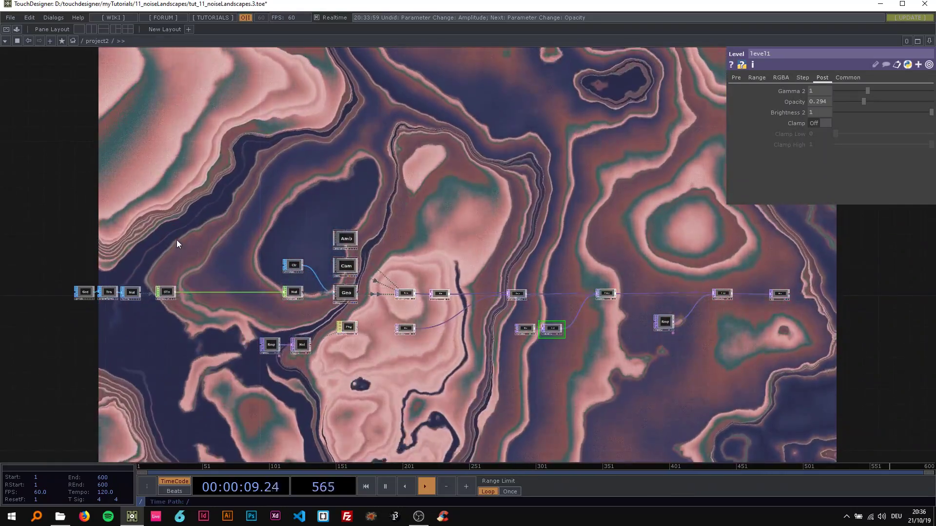
{"action": "mouse_move", "coordinate": [176, 240]}
{"action": "left_mouse_down"}
{"action": "mouse_move", "coordinate": [305, 249]}
{"action": "mouse_move", "coordinate": [151, 242]}
{"action": "mouse_move", "coordinate": [182, 247]}
{"action": "left_mouse_up"}
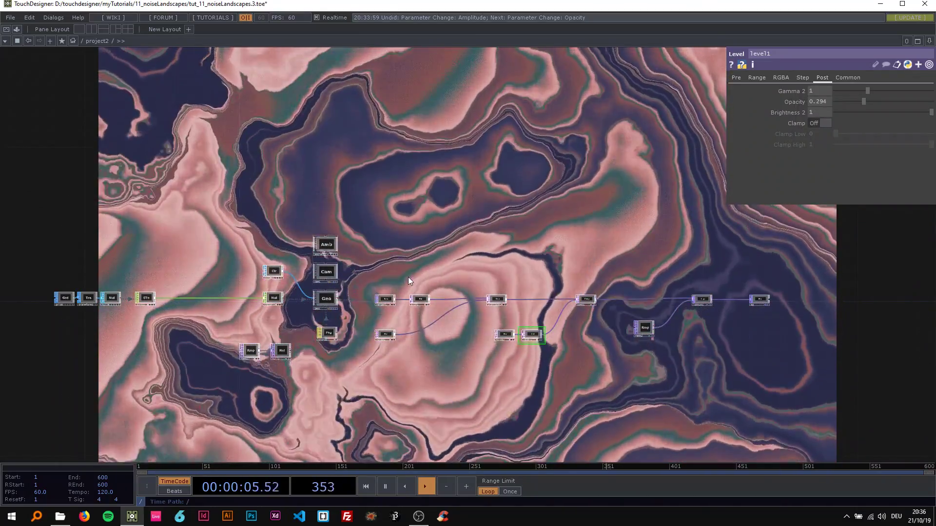
{"action": "scroll", "coordinate": [408, 277], "scroll_direction": "up", "scroll_amount": 2}
{"action": "left_click_drag", "start_coordinate": [411, 263], "coordinate": [430, 250]}
{"action": "scroll", "coordinate": [430, 250], "scroll_direction": "down", "scroll_amount": 2}
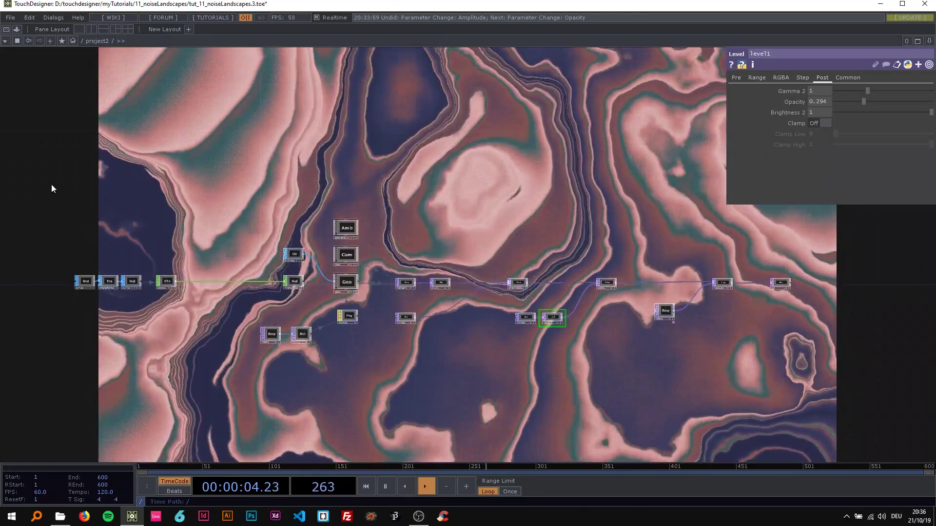
Step: Delete all operators of the existing network
{"action": "left_click_drag", "start_coordinate": [42, 181], "coordinate": [809, 375]}
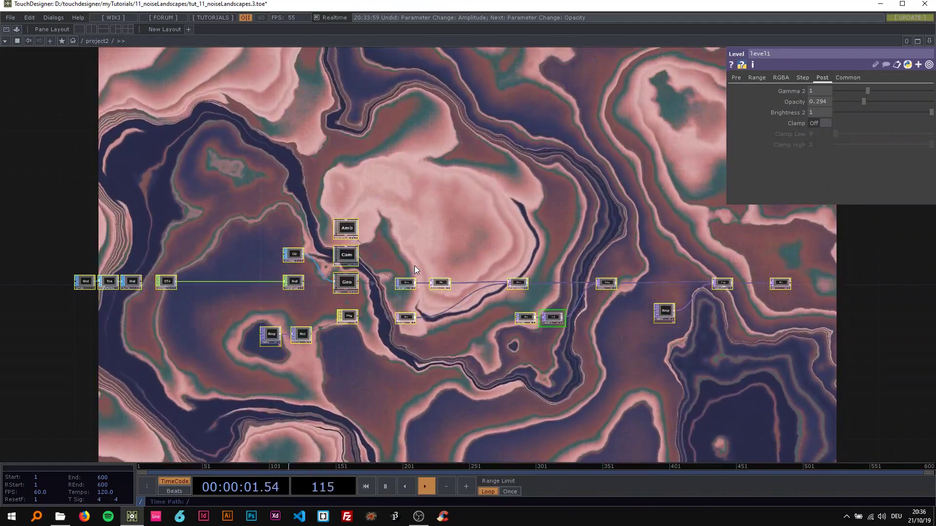
{"action": "key", "text": "Delete"}
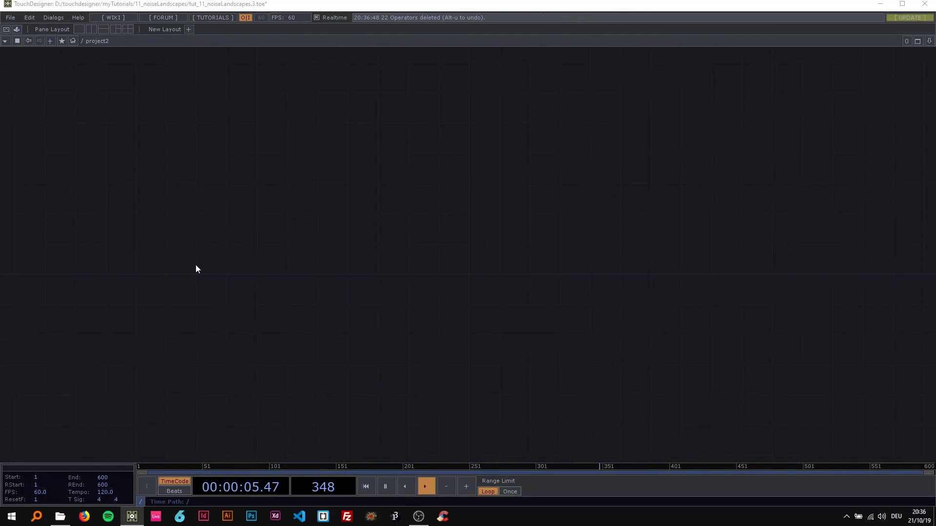
Step: Add a Grid SOP to the empty network
{"action": "key", "text": "Tab"}
{"action": "left_click", "coordinate": [115, 159]}
{"action": "type", "text": "gr"}
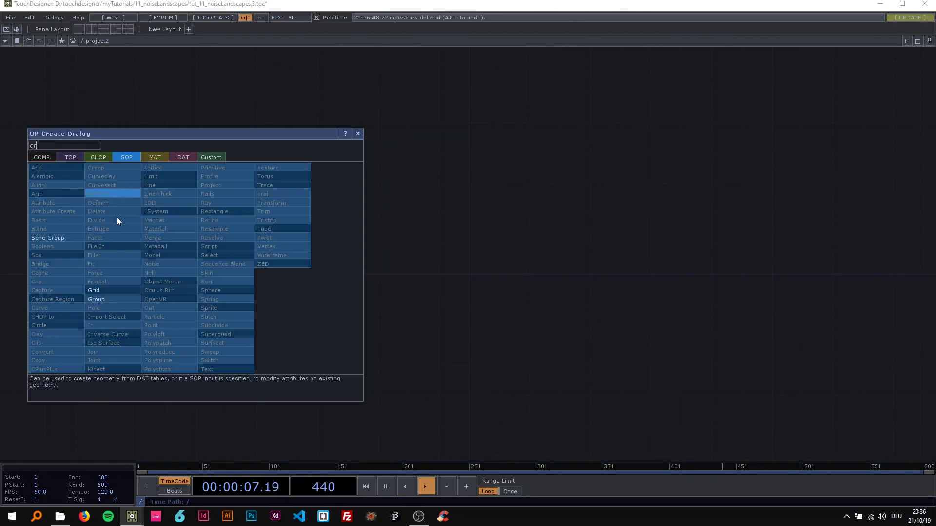
{"action": "left_click", "coordinate": [99, 289]}
{"action": "left_click", "coordinate": [178, 270]}
{"action": "scroll", "coordinate": [179, 270], "scroll_direction": "up", "scroll_amount": 3}
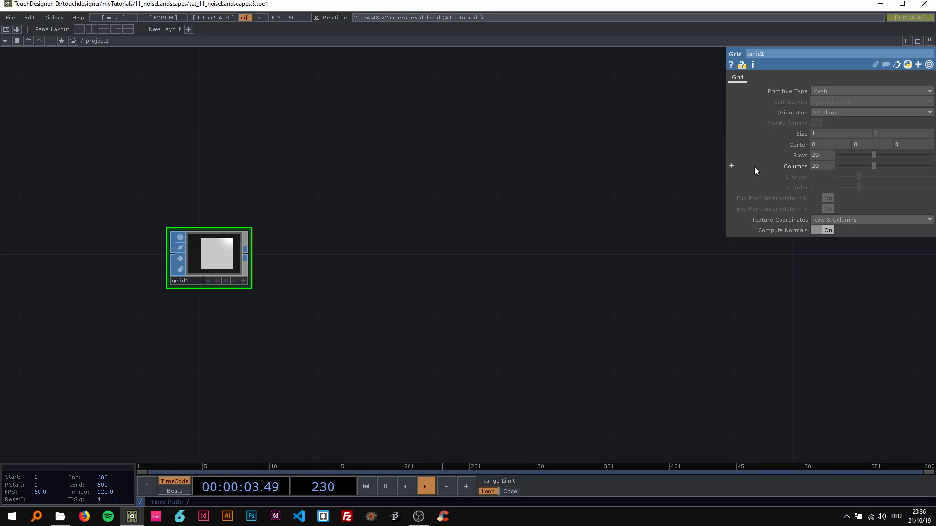
Step: Set the grid to 4 rows and 10 columns and display it as a wireframe in its node viewer
{"action": "type", "text": "4"}
{"action": "left_click", "coordinate": [817, 168]}
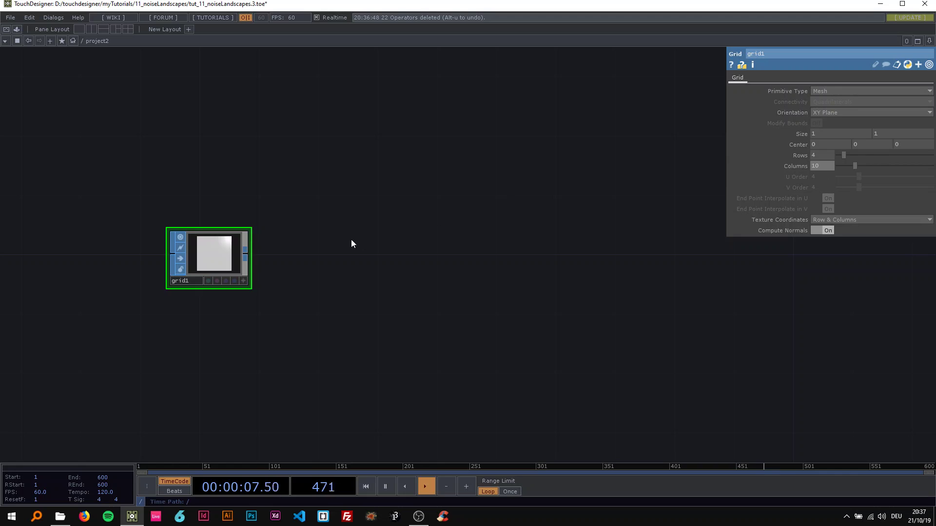
{"action": "left_click", "coordinate": [245, 280]}
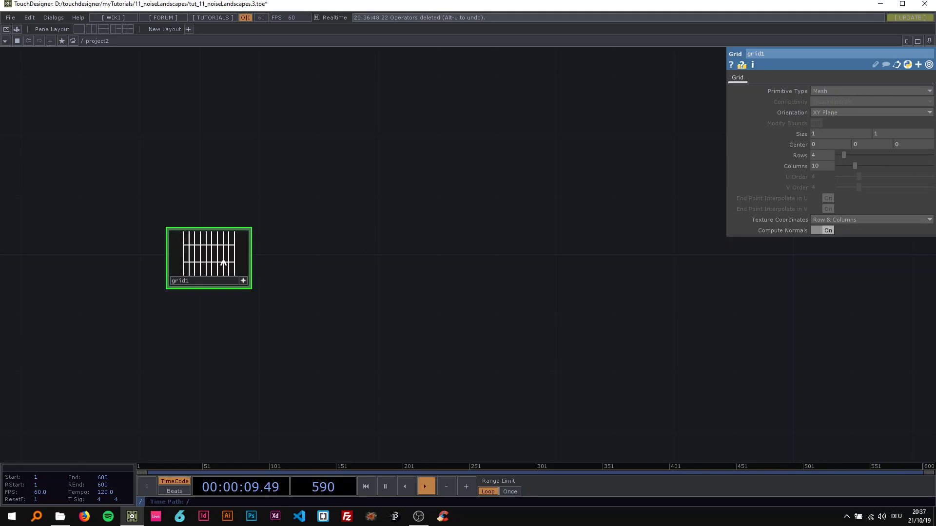
{"action": "left_click", "coordinate": [244, 284]}
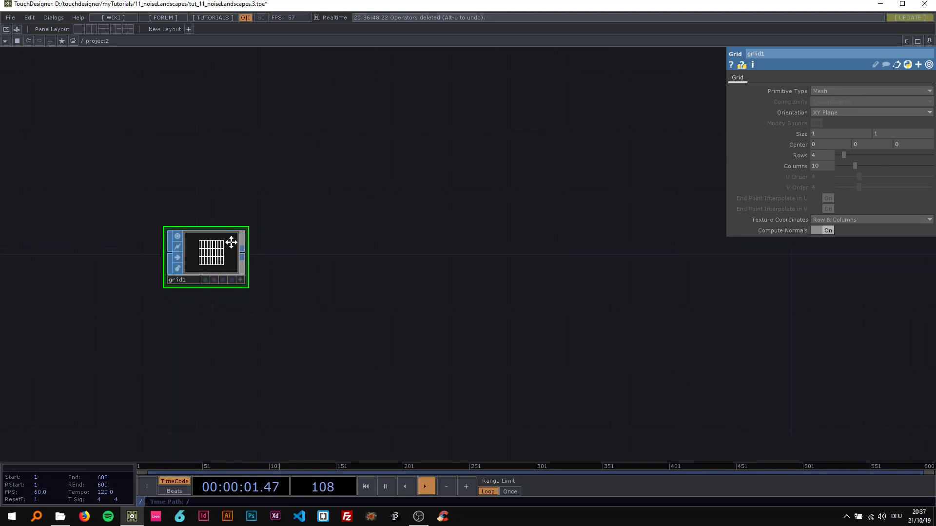
Step: Append a Transform SOP to the grid's output, followed by a Null SOP
{"action": "left_click_drag", "start_coordinate": [278, 260], "coordinate": [179, 249]}
{"action": "right_click", "coordinate": [147, 241]}
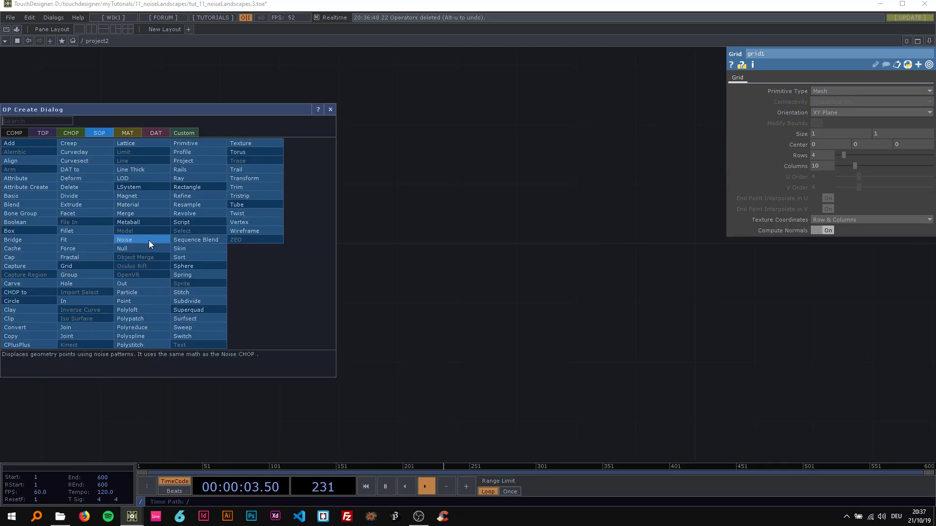
{"action": "left_click", "coordinate": [263, 187]}
{"action": "left_click", "coordinate": [214, 245]}
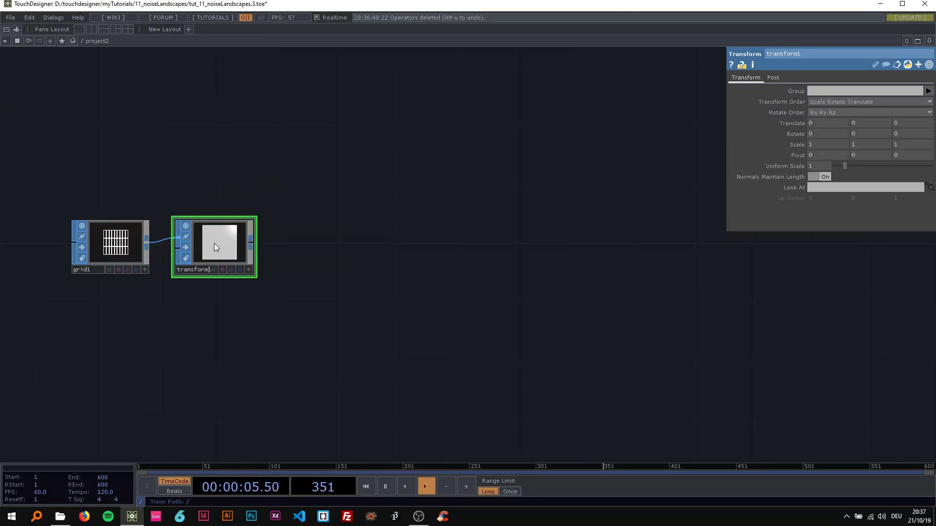
{"action": "right_click", "coordinate": [251, 243]}
{"action": "left_click", "coordinate": [250, 243]}
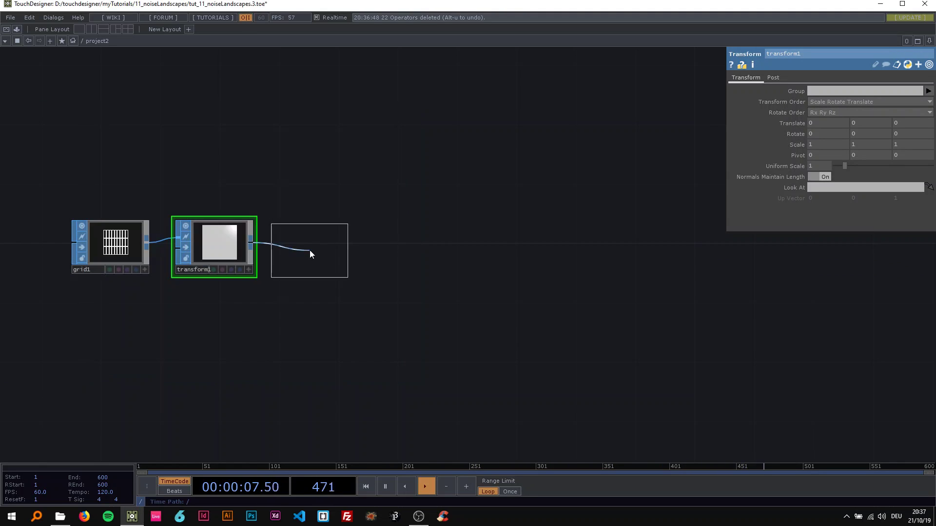
{"action": "left_click", "coordinate": [315, 246]}
{"action": "left_click_drag", "start_coordinate": [351, 238], "coordinate": [311, 249]}
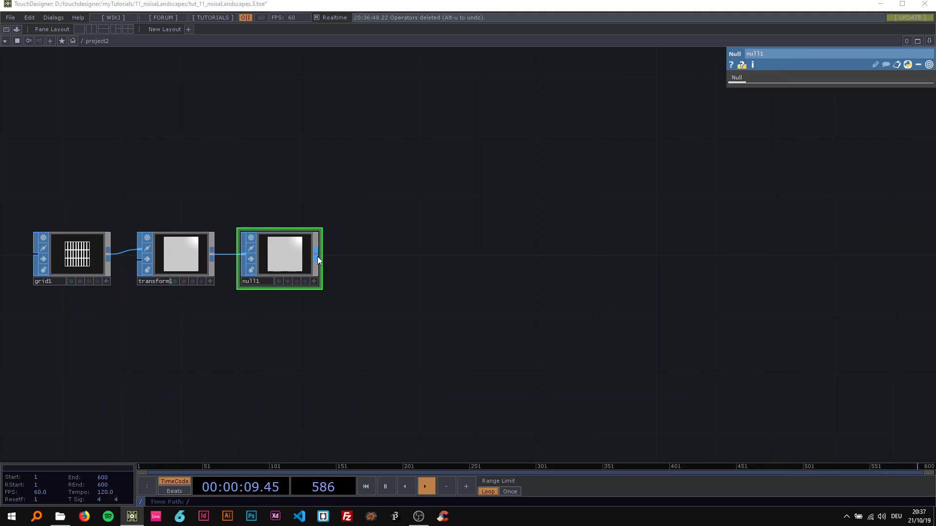
Step: Convert the Null SOP's points to channels by placing a SOP to CHOP after it
{"action": "right_click", "coordinate": [317, 256]}
{"action": "left_click", "coordinate": [220, 148]}
{"action": "left_click", "coordinate": [181, 169]}
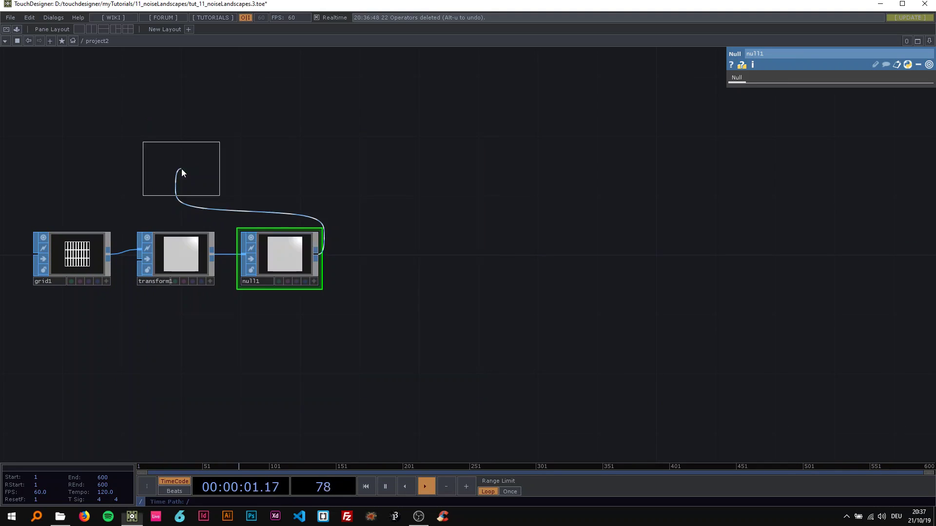
{"action": "left_click", "coordinate": [427, 253]}
{"action": "left_click_drag", "start_coordinate": [428, 213], "coordinate": [265, 199]}
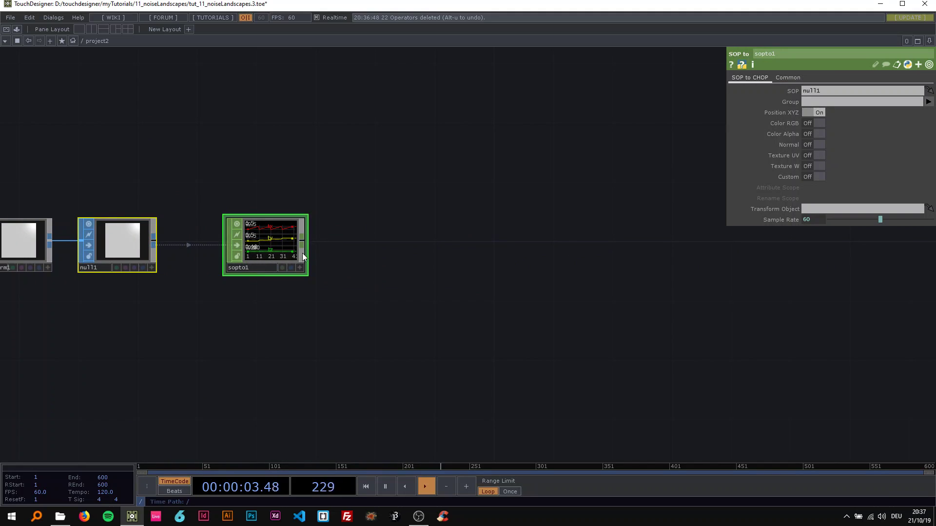
Step: Append a Null CHOP to the SOP to CHOP, leaving a wide gap between the two nodes
{"action": "right_click", "coordinate": [303, 241]}
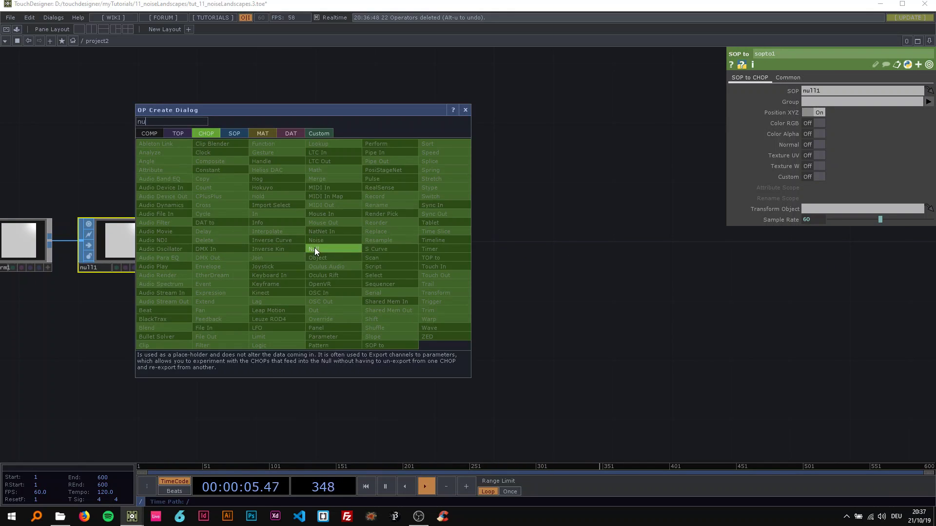
{"action": "left_click", "coordinate": [314, 247]}
{"action": "left_click", "coordinate": [677, 248]}
{"action": "key", "text": "h"}
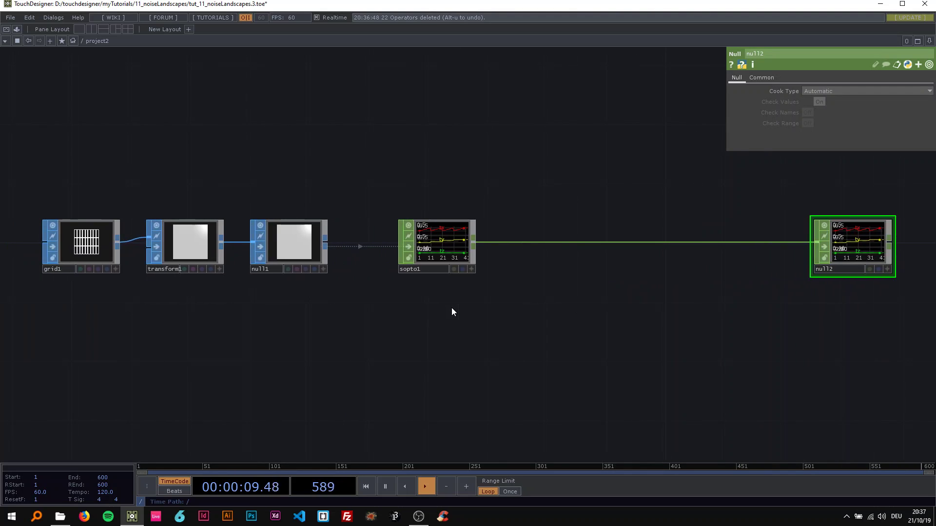
{"action": "key", "text": "u"}
{"action": "key", "text": "i"}
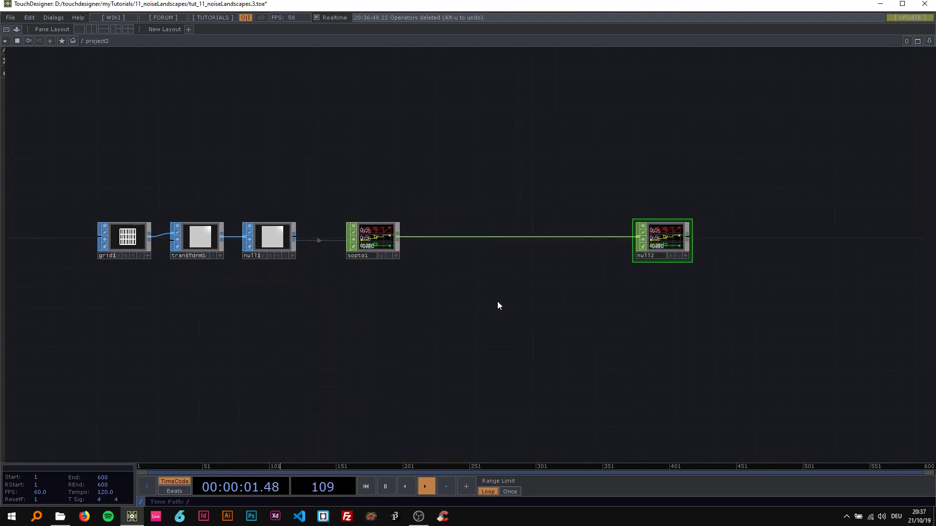
Step: Rename the Null CHOP to "instances"
{"action": "left_click_drag", "start_coordinate": [381, 300], "coordinate": [348, 296]}
{"action": "scroll", "coordinate": [449, 276], "scroll_direction": "up", "scroll_amount": 3}
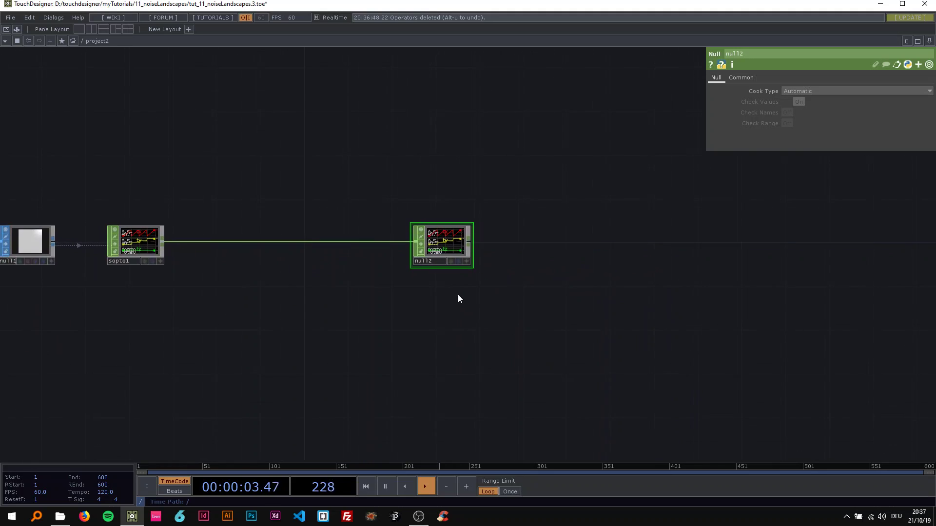
{"action": "left_click_drag", "start_coordinate": [452, 284], "coordinate": [394, 274]}
{"action": "type", "text": "i"}
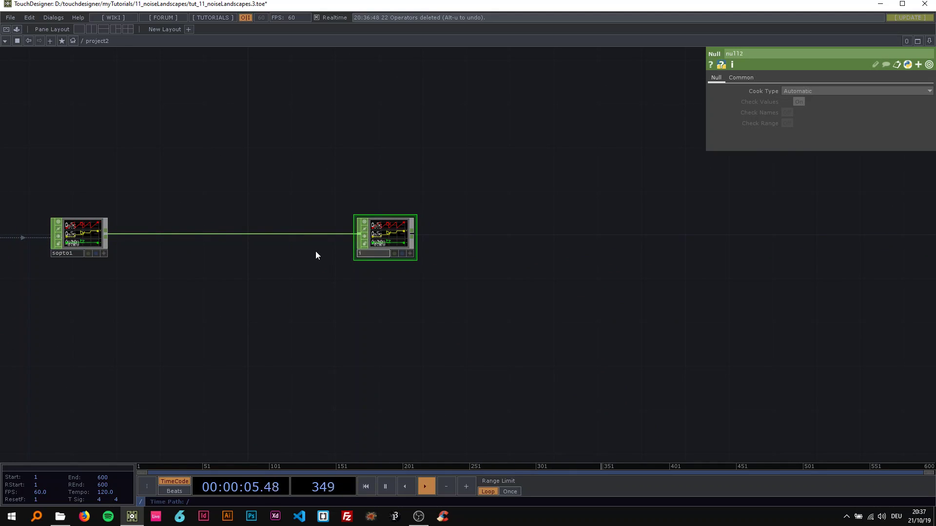
{"action": "type", "text": "nstances"}
{"action": "key", "text": "Return"}
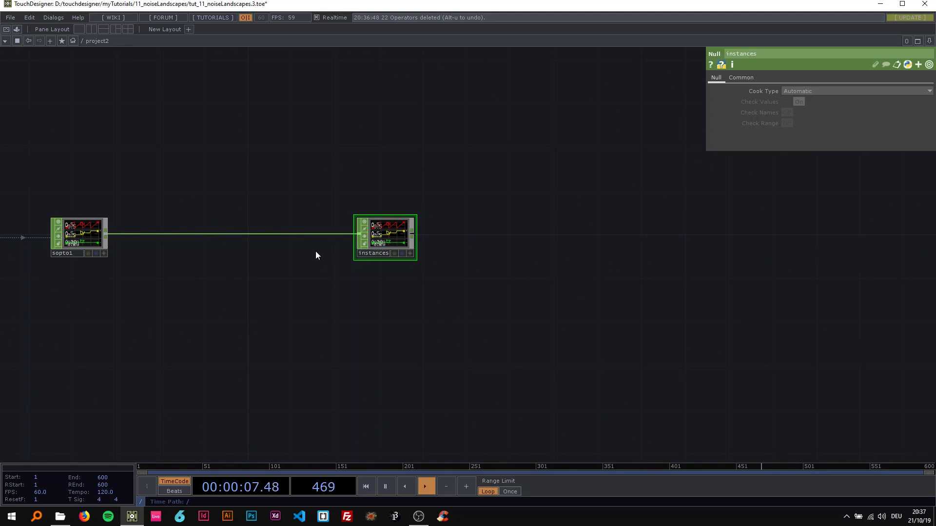
Step: Add a Circle SOP above the instances null
{"action": "left_click_drag", "start_coordinate": [328, 184], "coordinate": [213, 188]}
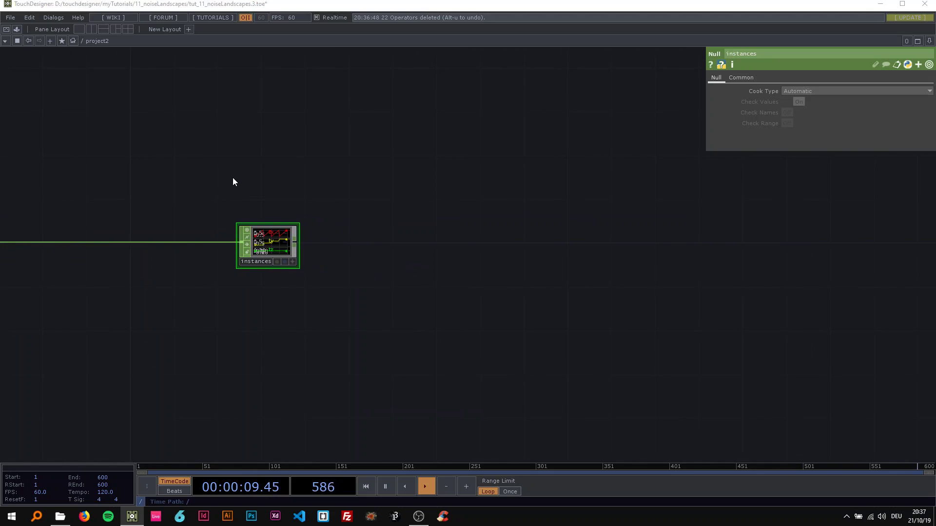
{"action": "key", "text": "Tab"}
{"action": "left_click", "coordinate": [163, 68]}
{"action": "type", "text": "c"}
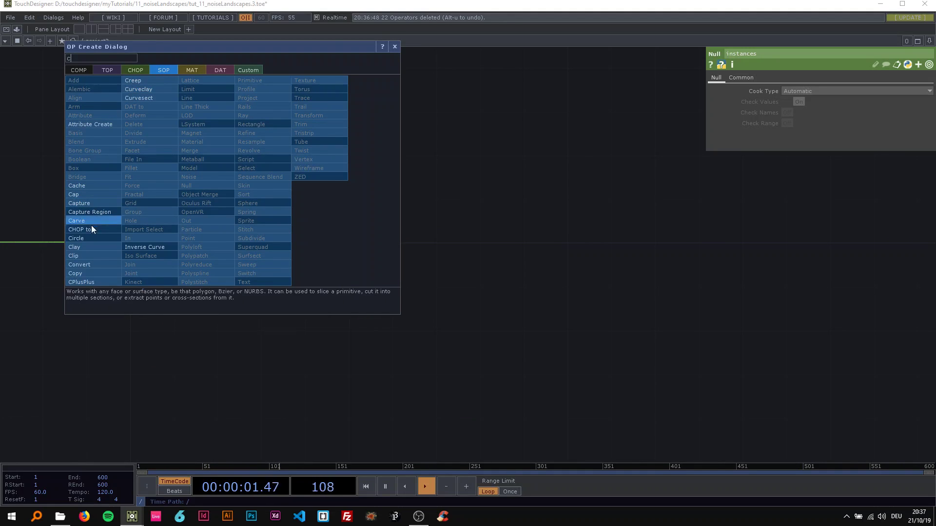
{"action": "left_click", "coordinate": [85, 240]}
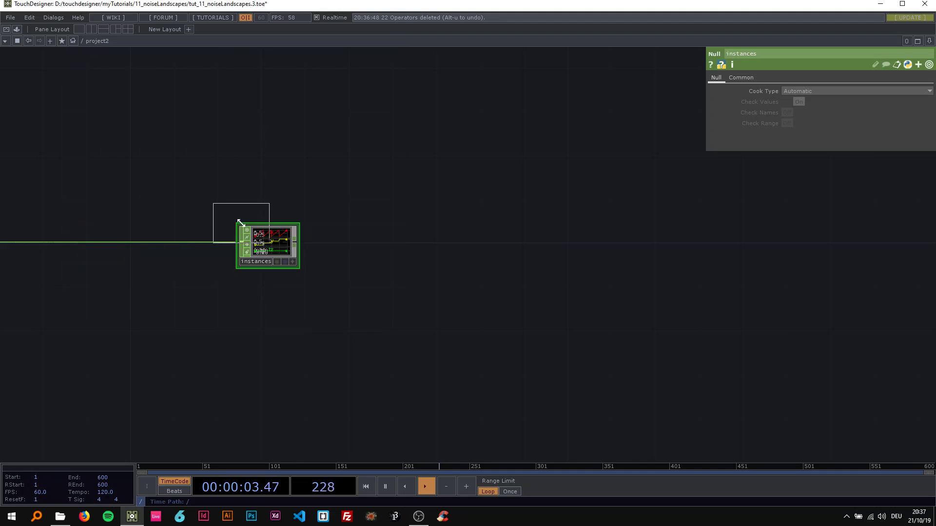
{"action": "left_click", "coordinate": [262, 171]}
{"action": "left_click_drag", "start_coordinate": [271, 171], "coordinate": [281, 171]}
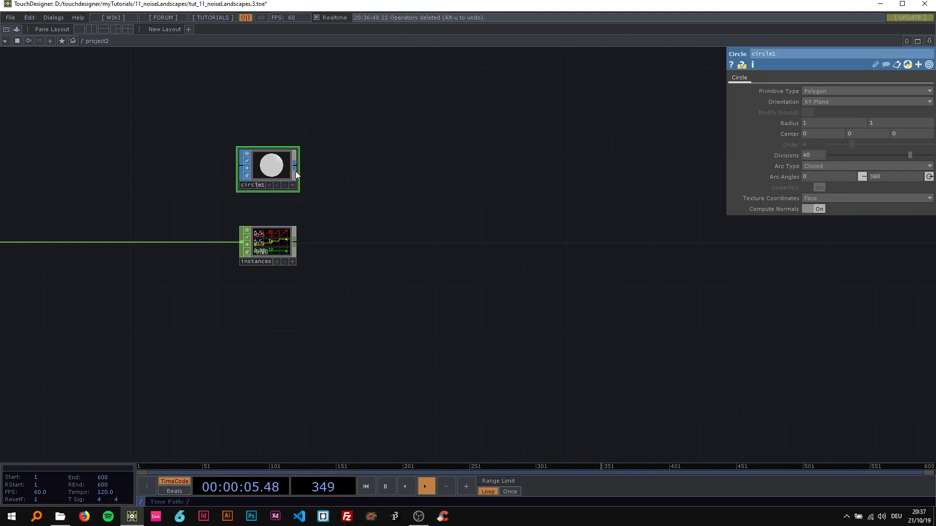
Step: Connect a Geometry COMP to the circle's output and place it beside the instances null
{"action": "right_click", "coordinate": [295, 168]}
{"action": "left_click", "coordinate": [144, 60]}
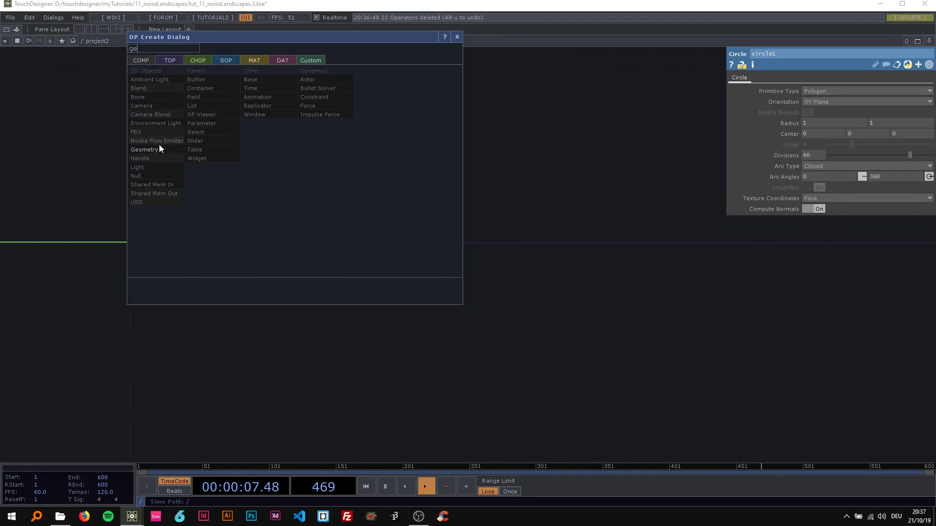
{"action": "left_click", "coordinate": [159, 145]}
{"action": "left_click", "coordinate": [385, 238]}
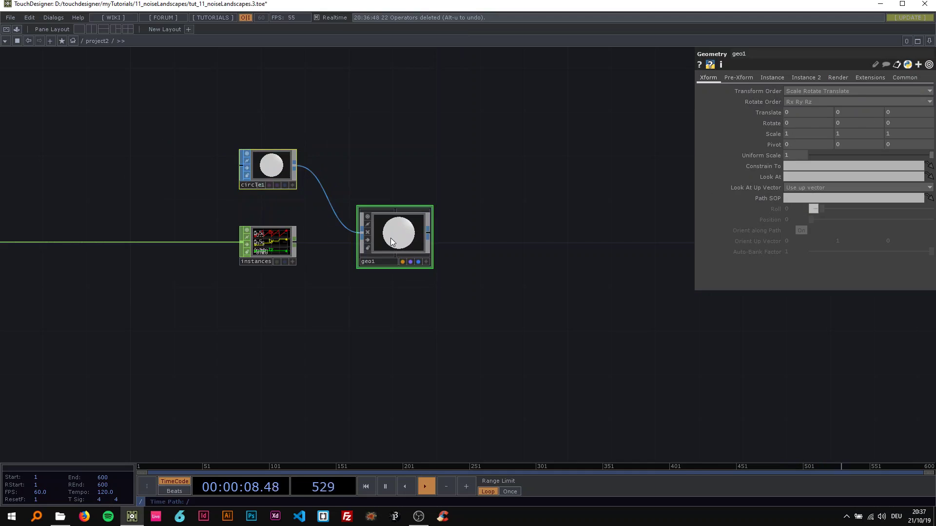
Step: Turn on instancing for the geometry and use the "instances" null as its instance source
{"action": "left_click", "coordinate": [766, 77]}
{"action": "left_click", "coordinate": [792, 91]}
{"action": "left_click_drag", "start_coordinate": [276, 252], "coordinate": [798, 124]}
{"action": "scroll", "coordinate": [378, 242], "scroll_direction": "up", "scroll_amount": 3}
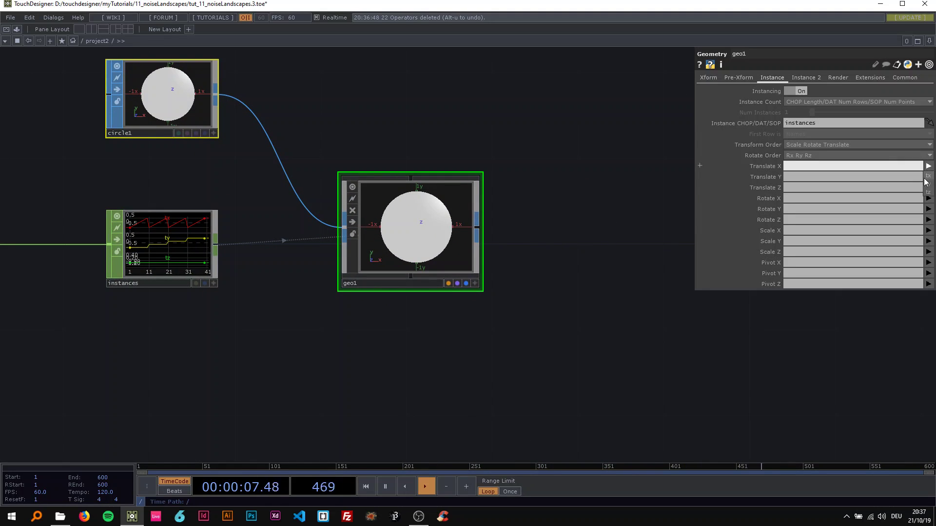
Step: Map the geometry's instance Translate X to tx and Translate Y to ty
{"action": "left_click", "coordinate": [928, 178]}
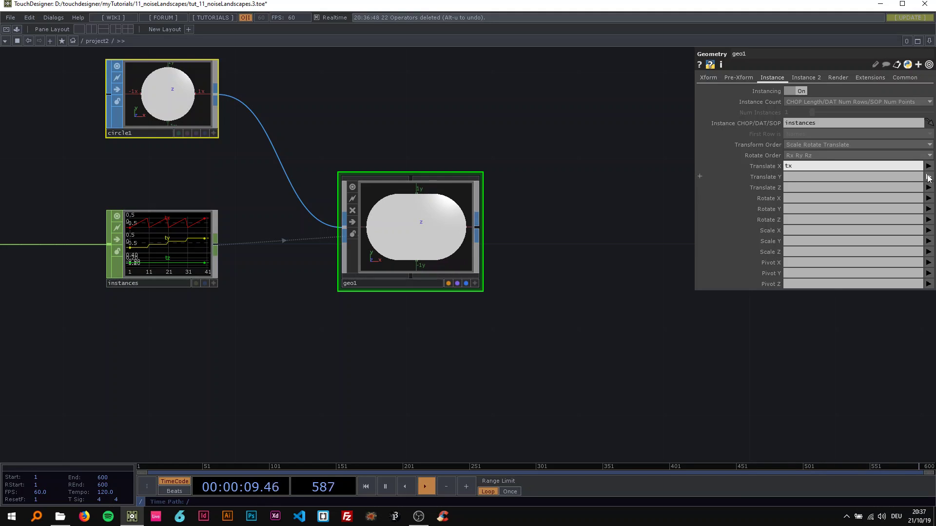
{"action": "left_click", "coordinate": [928, 177]}
{"action": "left_click", "coordinate": [805, 210]}
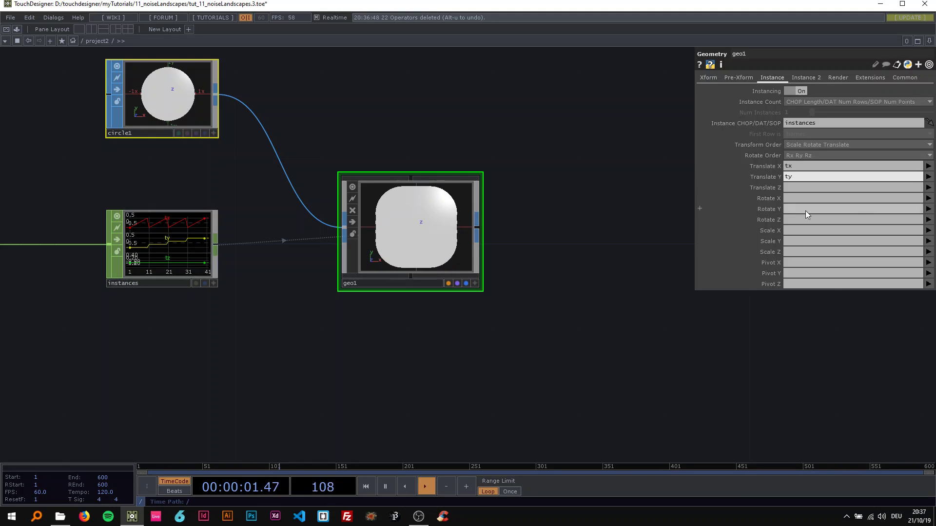
Step: Add a Camera COMP directly above the geometry
{"action": "scroll", "coordinate": [560, 244], "scroll_direction": "down", "scroll_amount": 3}
{"action": "left_click_drag", "start_coordinate": [562, 229], "coordinate": [419, 250]}
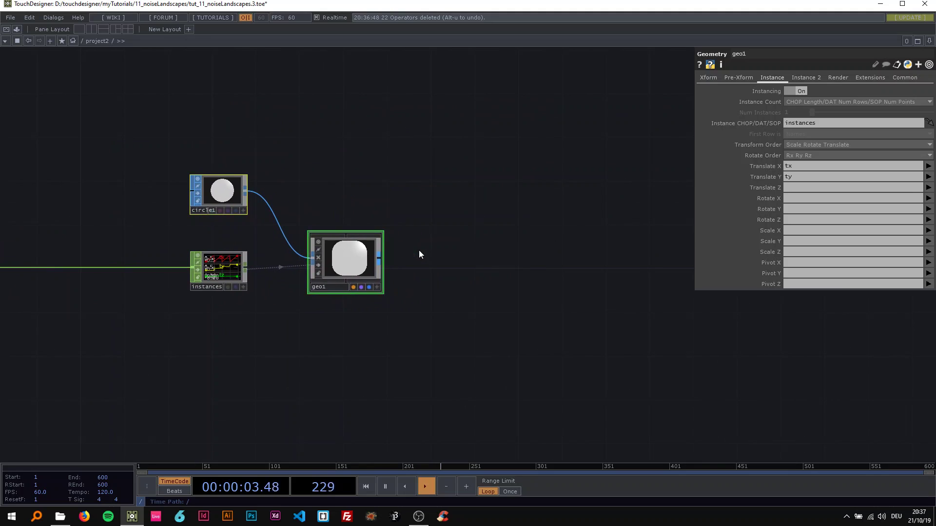
{"action": "key", "text": "Tab"}
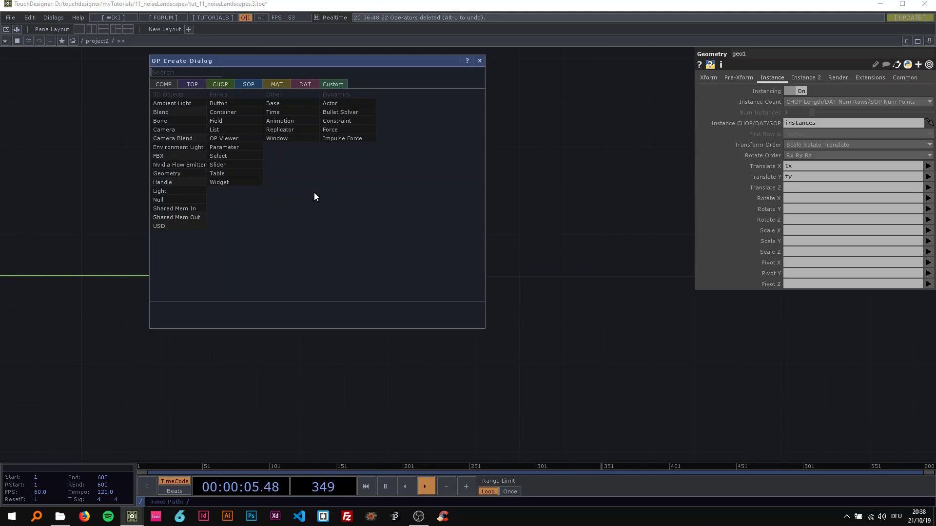
{"action": "type", "text": "ca"}
{"action": "key", "text": "Escape"}
{"action": "left_click", "coordinate": [346, 185]}
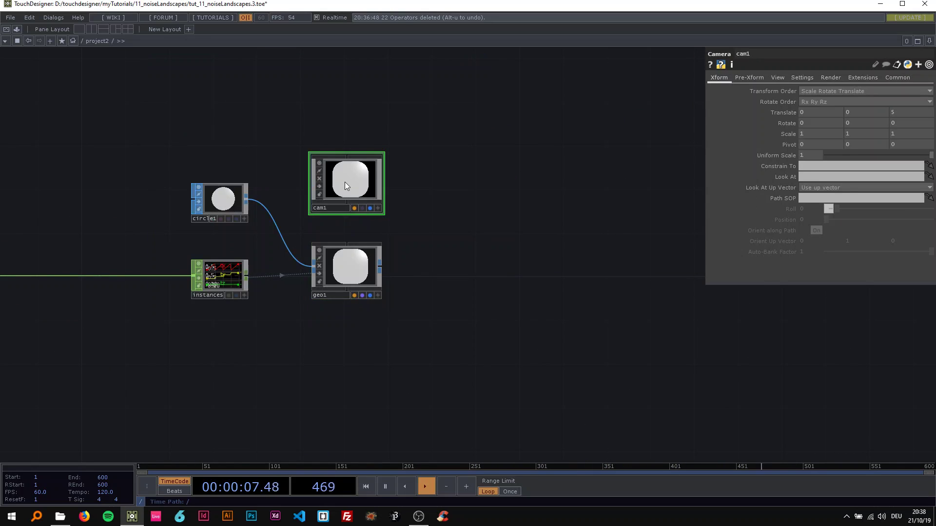
Step: Add an Ambient Light COMP directly above the camera
{"action": "key", "text": "Tab"}
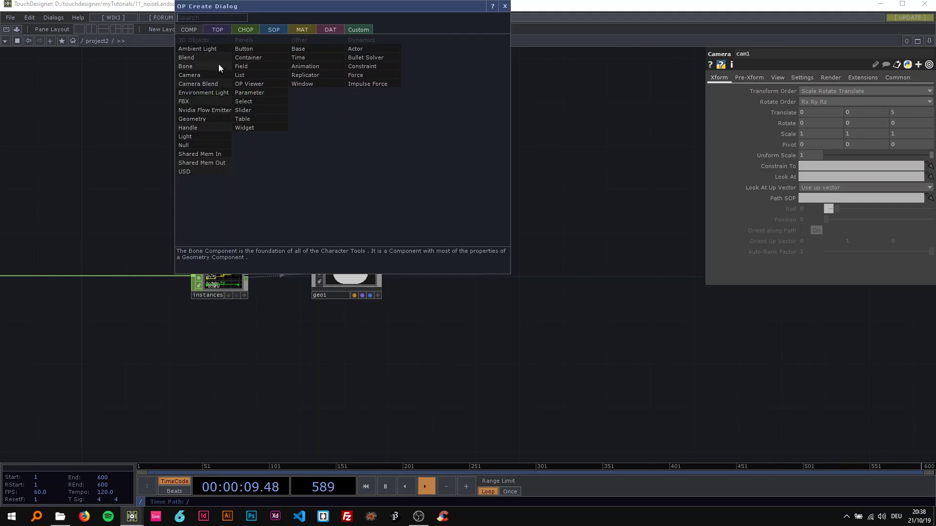
{"action": "left_click", "coordinate": [204, 48]}
{"action": "left_click", "coordinate": [345, 117]}
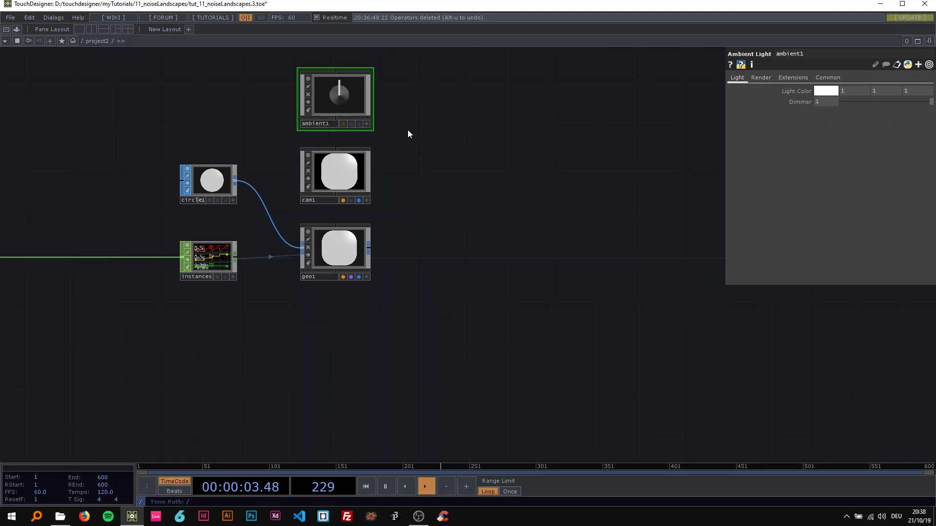
{"action": "left_click_drag", "start_coordinate": [355, 347], "coordinate": [376, 338]}
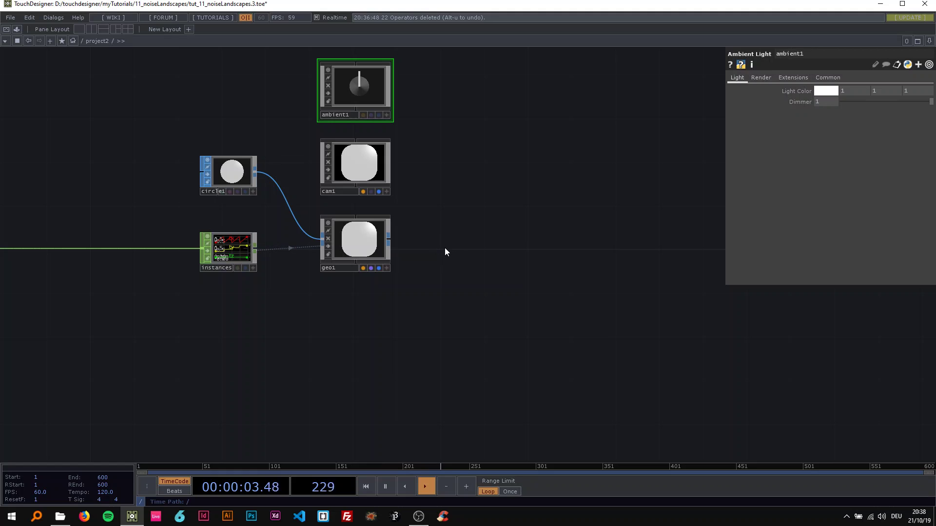
Step: Add a Render TOP to the right of the geometry
{"action": "left_click_drag", "start_coordinate": [430, 238], "coordinate": [269, 222]}
{"action": "key", "text": "Tab"}
{"action": "type", "text": "re"}
{"action": "left_click", "coordinate": [173, 115]}
{"action": "left_click", "coordinate": [249, 291]}
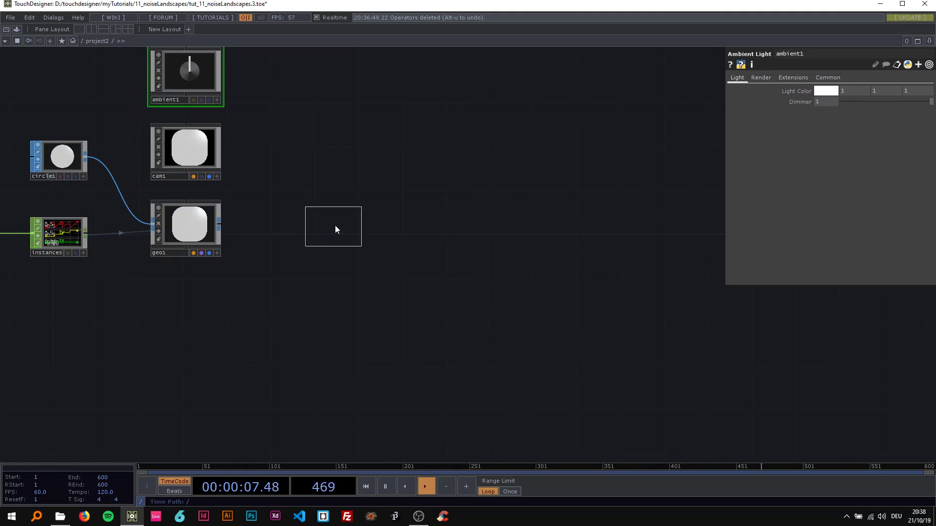
{"action": "left_click", "coordinate": [336, 226]}
Step: Append a Null TOP to the render, leaving a very wide gap between them, and name it "bg"
{"action": "key", "text": "Tab"}
{"action": "type", "text": "nu"}
{"action": "key", "text": "Return"}
{"action": "left_click", "coordinate": [689, 231]}
{"action": "left_click_drag", "start_coordinate": [629, 283], "coordinate": [439, 288]}
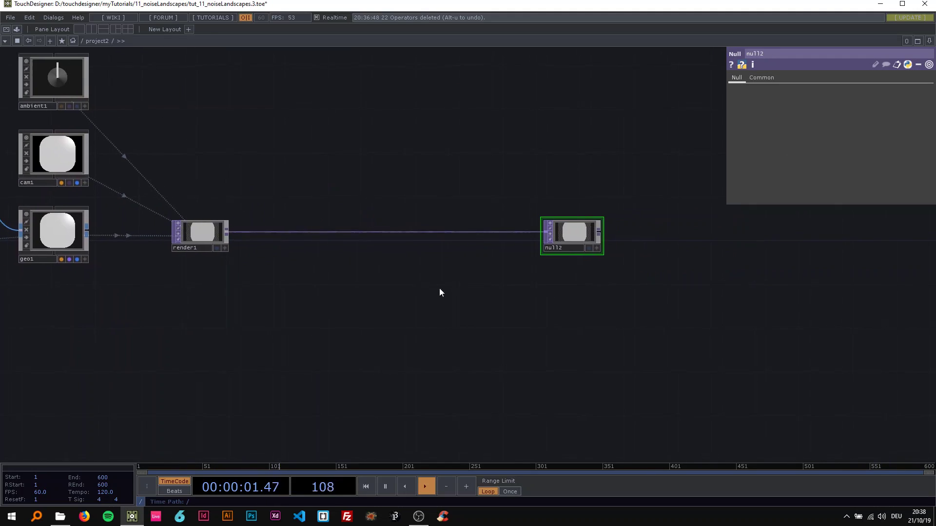
{"action": "left_click_drag", "start_coordinate": [535, 237], "coordinate": [876, 246]}
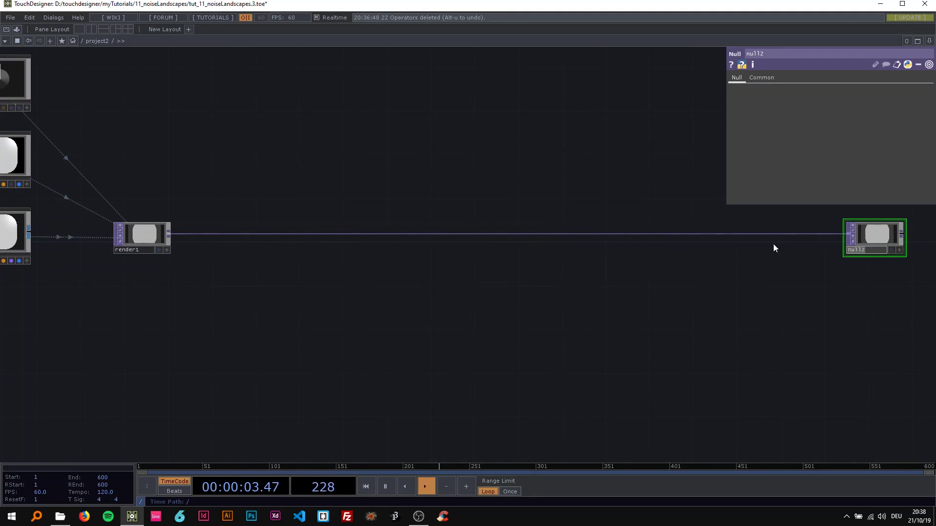
Step: Set the Render TOP's resolution to the expressions me.parent().width and me.parent().height
{"action": "left_click_drag", "start_coordinate": [441, 187], "coordinate": [608, 177]}
{"action": "left_click_drag", "start_coordinate": [309, 229], "coordinate": [323, 228]}
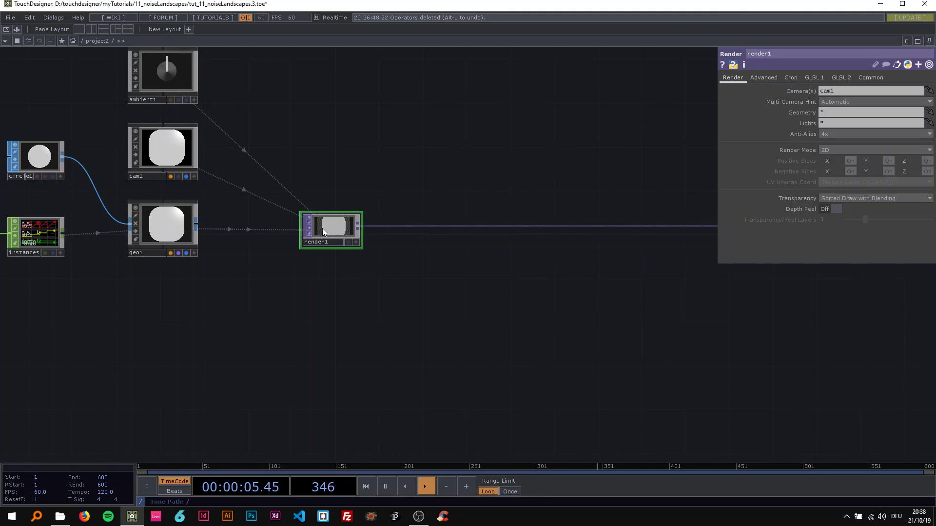
{"action": "left_click_drag", "start_coordinate": [299, 270], "coordinate": [376, 282]}
{"action": "scroll", "coordinate": [375, 282], "scroll_direction": "up", "scroll_amount": 5}
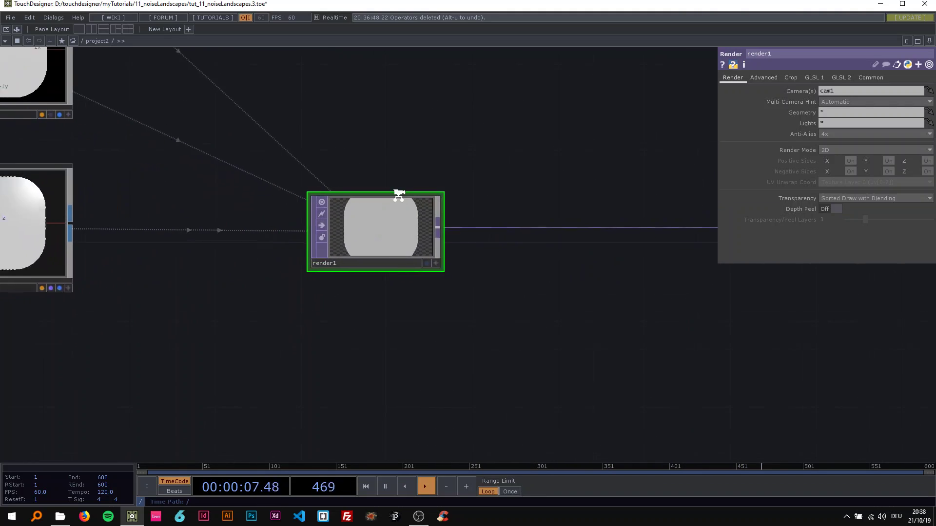
{"action": "scroll", "coordinate": [397, 192], "scroll_direction": "down", "scroll_amount": 3}
{"action": "left_click_drag", "start_coordinate": [417, 177], "coordinate": [453, 199]}
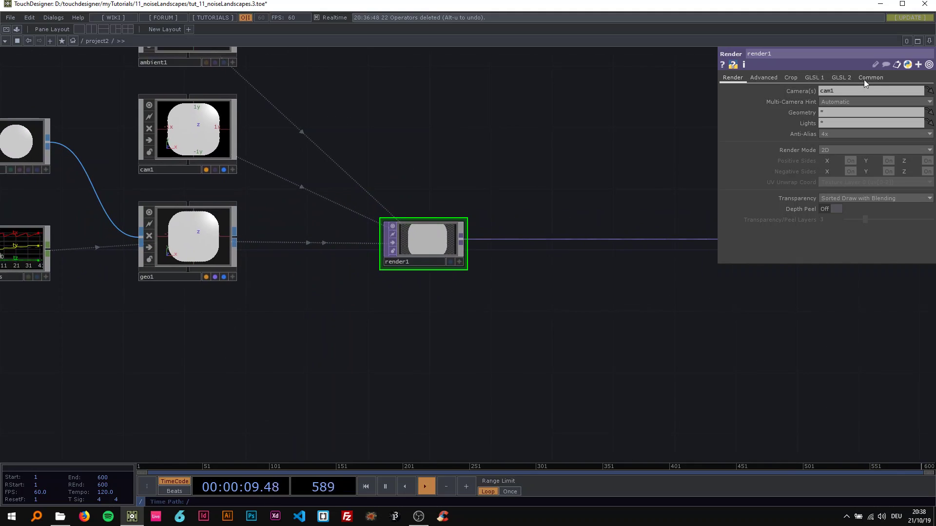
{"action": "left_click", "coordinate": [870, 77]}
{"action": "left_click", "coordinate": [798, 91]}
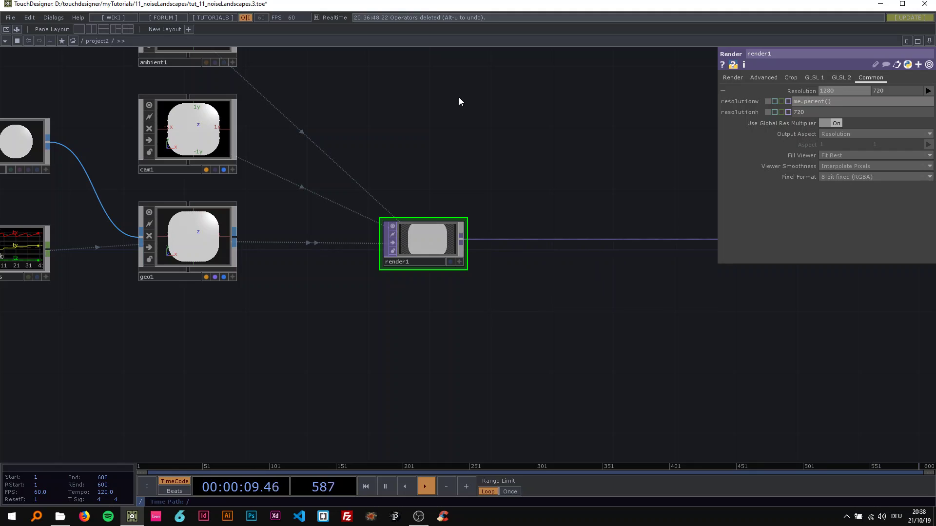
{"action": "type", "text": "idth"}
{"action": "key", "text": "Return"}
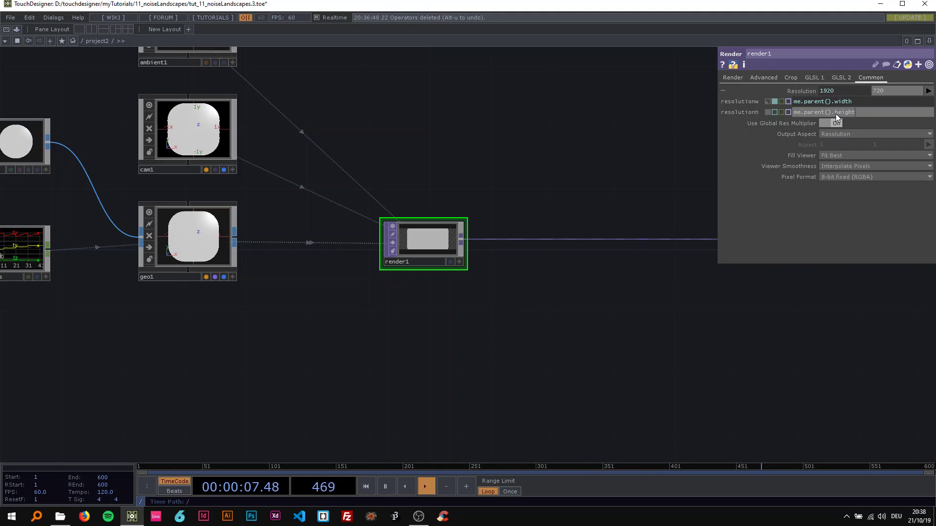
{"action": "key", "text": "Return"}
{"action": "left_click", "coordinate": [723, 90]}
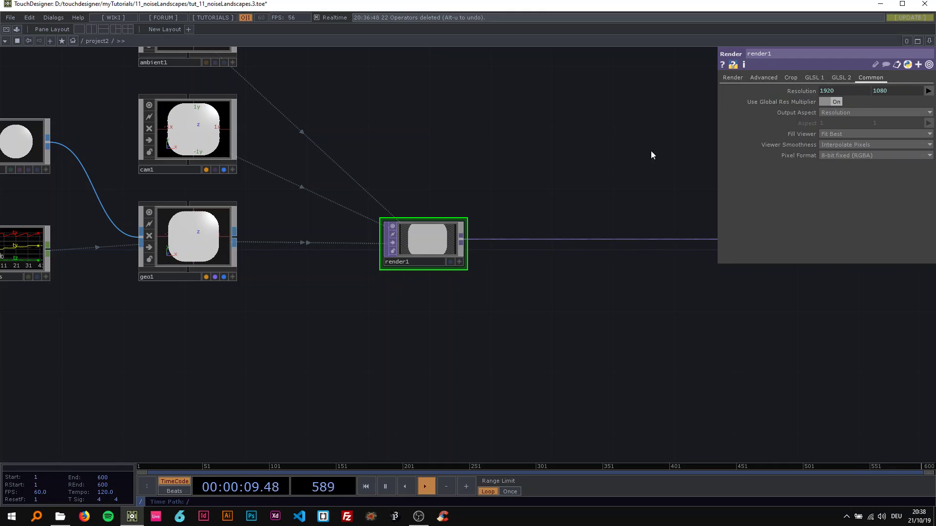
Step: Check the parent container's width, height and Background TOP settings
{"action": "scroll", "coordinate": [538, 192], "scroll_direction": "down", "scroll_amount": 10}
{"action": "left_click_drag", "start_coordinate": [270, 99], "coordinate": [134, 120]}
{"action": "left_click", "coordinate": [708, 78]}
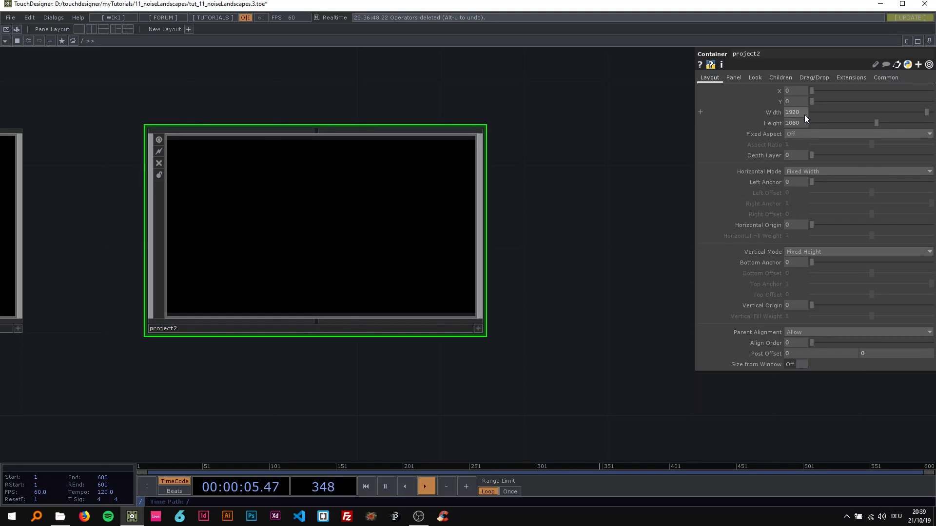
{"action": "left_click", "coordinate": [759, 79]}
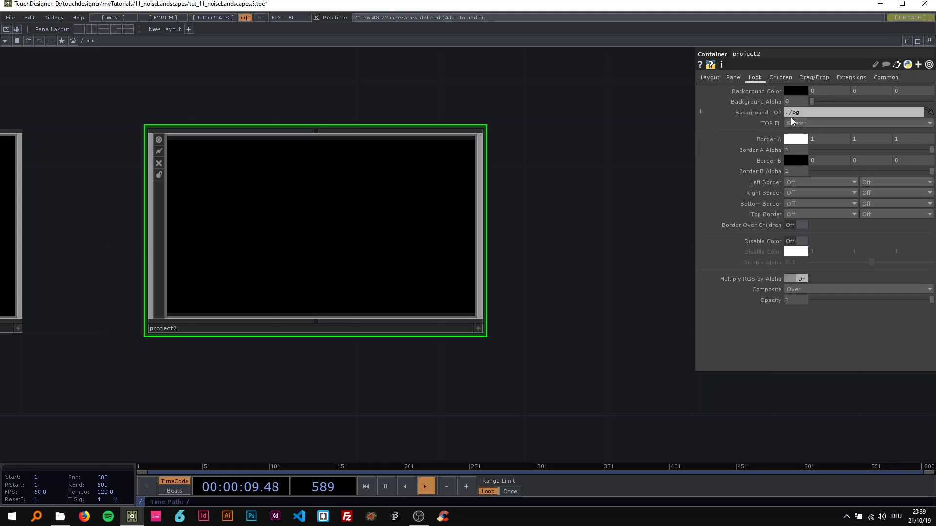
{"action": "left_click_drag", "start_coordinate": [136, 198], "coordinate": [201, 197]}
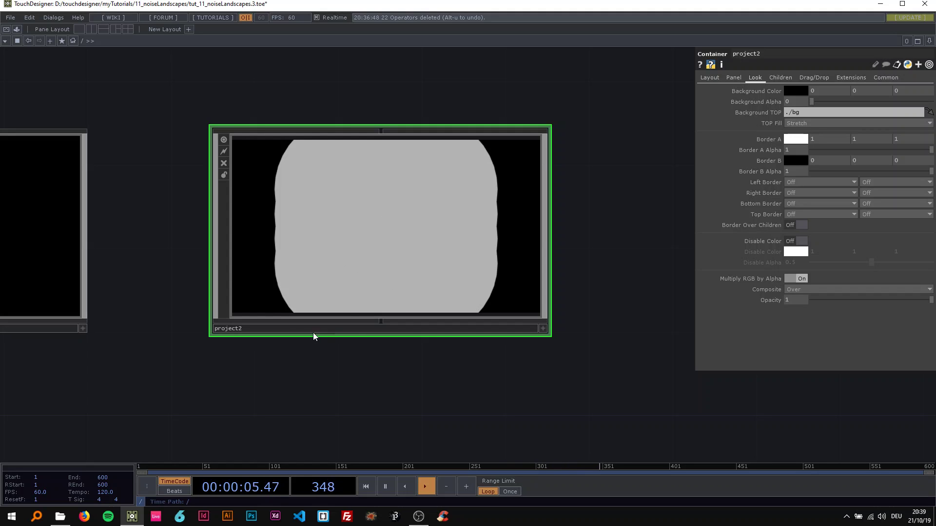
Step: Inside the project2 network, add a Phong MAT directly below the geometry
{"action": "scroll", "coordinate": [335, 254], "scroll_direction": "up", "scroll_amount": 8}
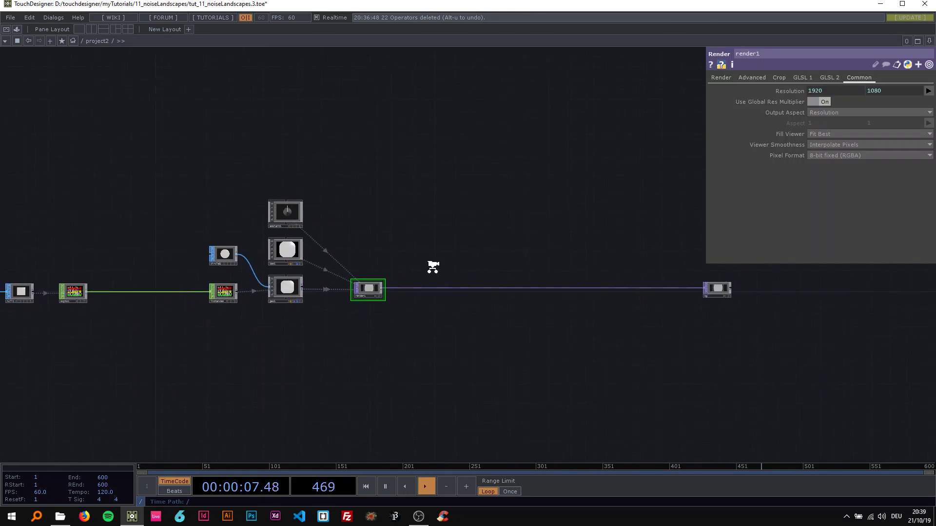
{"action": "left_click_drag", "start_coordinate": [365, 266], "coordinate": [336, 234]}
{"action": "scroll", "coordinate": [291, 305], "scroll_direction": "up", "scroll_amount": 2}
{"action": "left_click_drag", "start_coordinate": [257, 308], "coordinate": [429, 313]}
{"action": "key", "text": "Tab"}
{"action": "type", "text": "ph"}
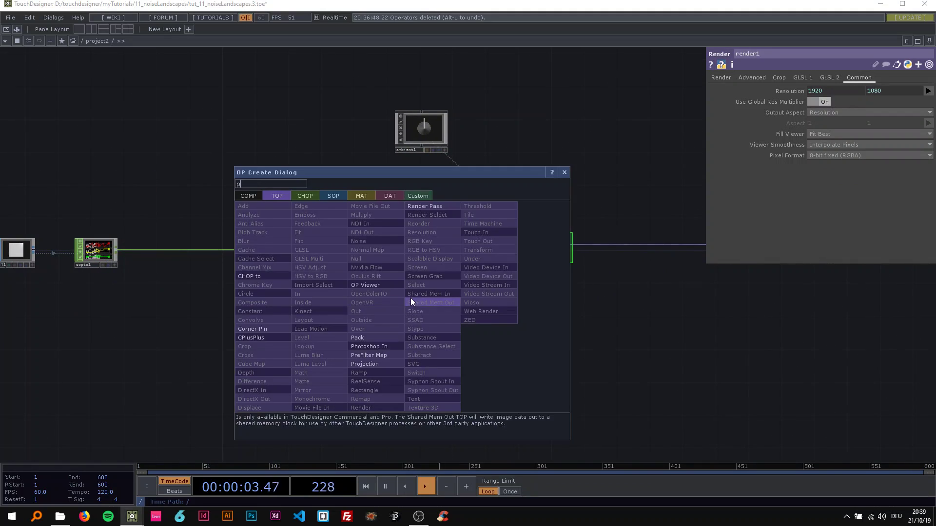
{"action": "left_click", "coordinate": [367, 194]}
{"action": "key", "text": "Return"}
{"action": "left_click", "coordinate": [418, 300]}
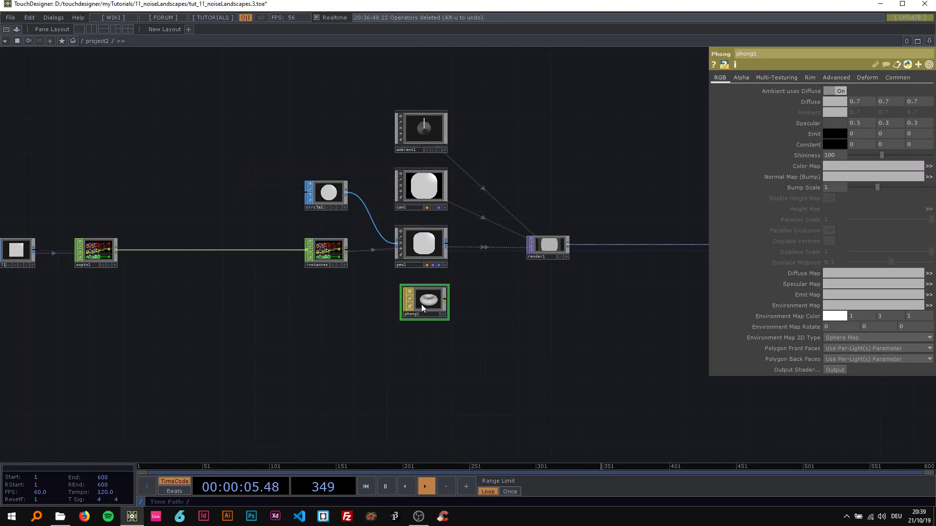
Step: Assign the Phong MAT as the geometry's material and set its specular colour to 0, 0, 0
{"action": "left_click_drag", "start_coordinate": [421, 304], "coordinate": [426, 253]}
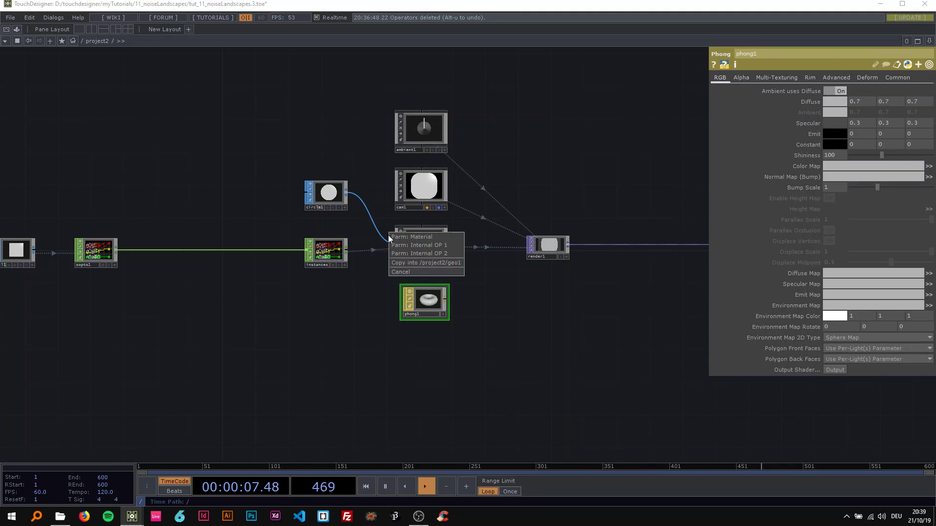
{"action": "left_click", "coordinate": [439, 239]}
{"action": "scroll", "coordinate": [436, 314], "scroll_direction": "up", "scroll_amount": 2}
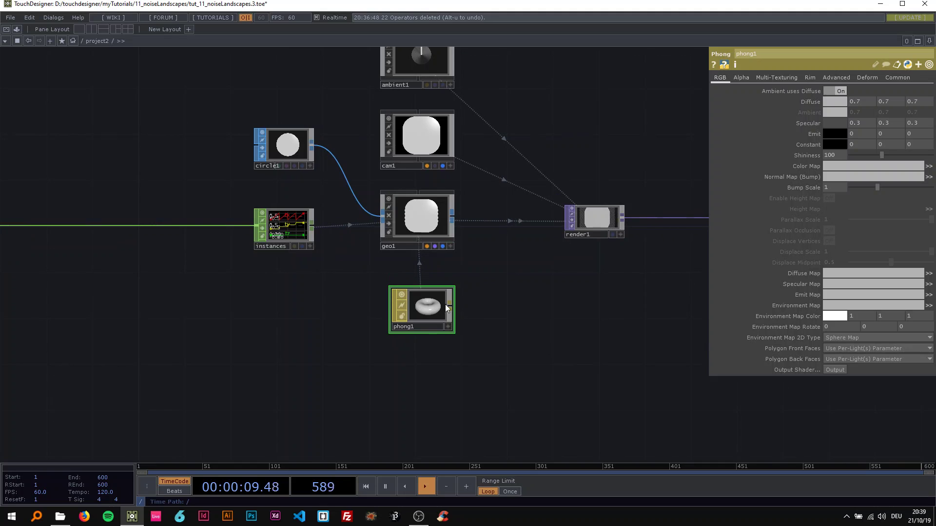
{"action": "scroll", "coordinate": [585, 263], "scroll_direction": "up", "scroll_amount": 2}
{"action": "middle_click_drag", "start_coordinate": [802, 121], "coordinate": [730, 125]}
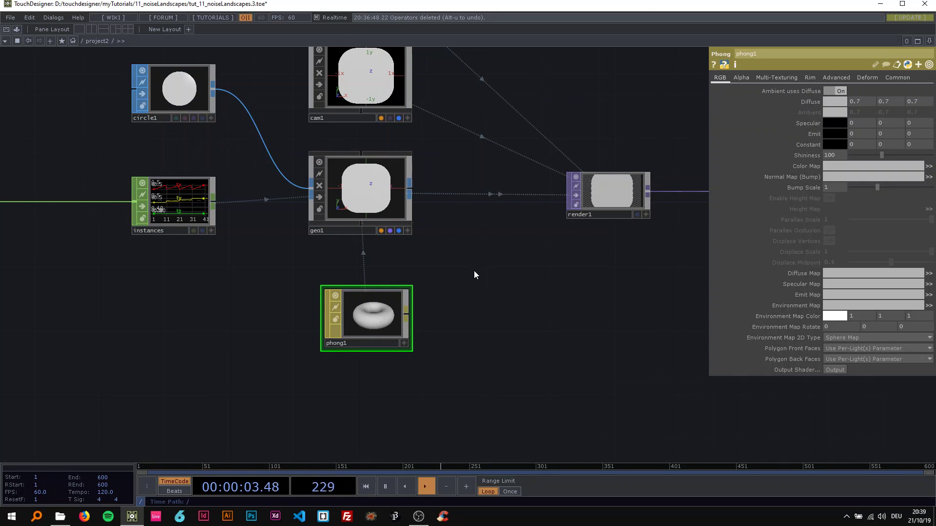
Step: Add a Ramp TOP in the empty area below the SOP to CHOP and instances nodes
{"action": "scroll", "coordinate": [473, 271], "scroll_direction": "down", "scroll_amount": 2}
{"action": "left_click_drag", "start_coordinate": [432, 276], "coordinate": [529, 218]}
{"action": "left_click_drag", "start_coordinate": [464, 245], "coordinate": [565, 229]}
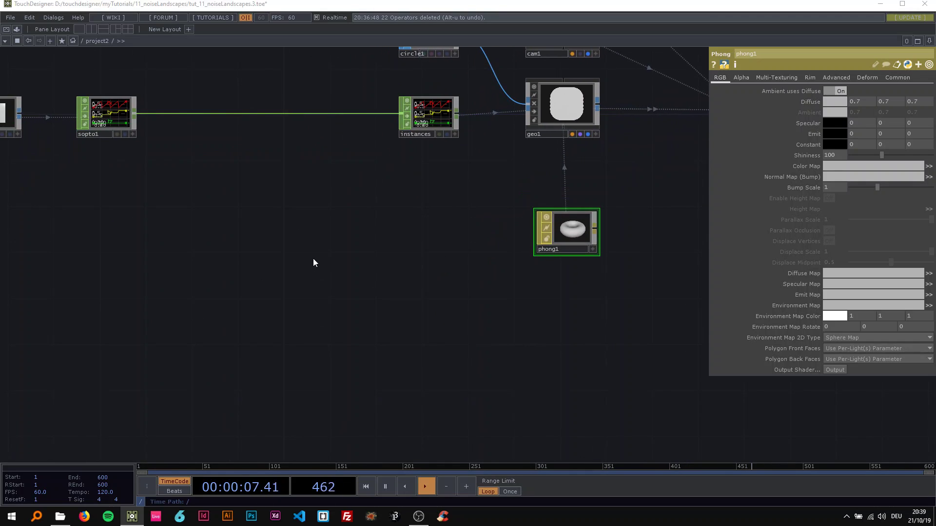
{"action": "key", "text": "Tab"}
{"action": "type", "text": "ra"}
{"action": "left_click", "coordinate": [187, 151]}
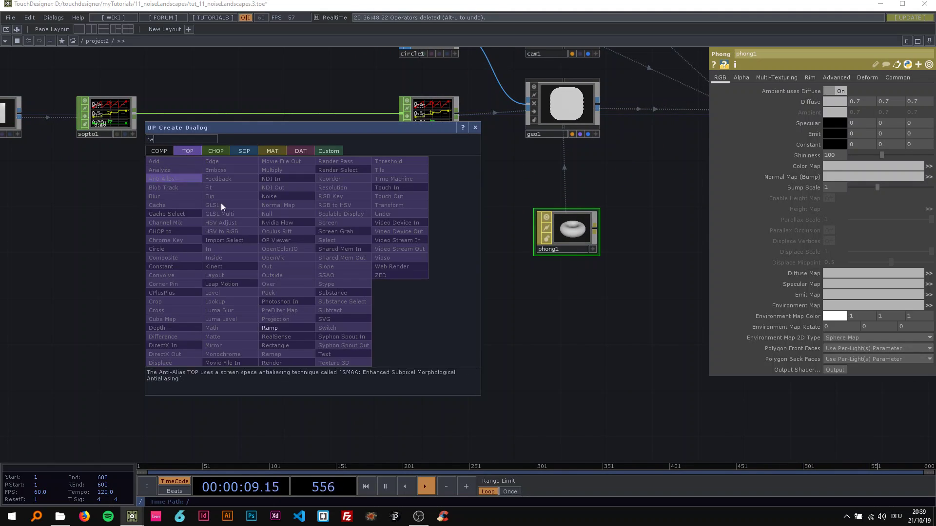
{"action": "left_click", "coordinate": [288, 327]}
{"action": "left_click", "coordinate": [249, 282]}
Step: Append a Null TOP to the ramp, placing it just to the ramp's right
{"action": "right_click", "coordinate": [272, 282]}
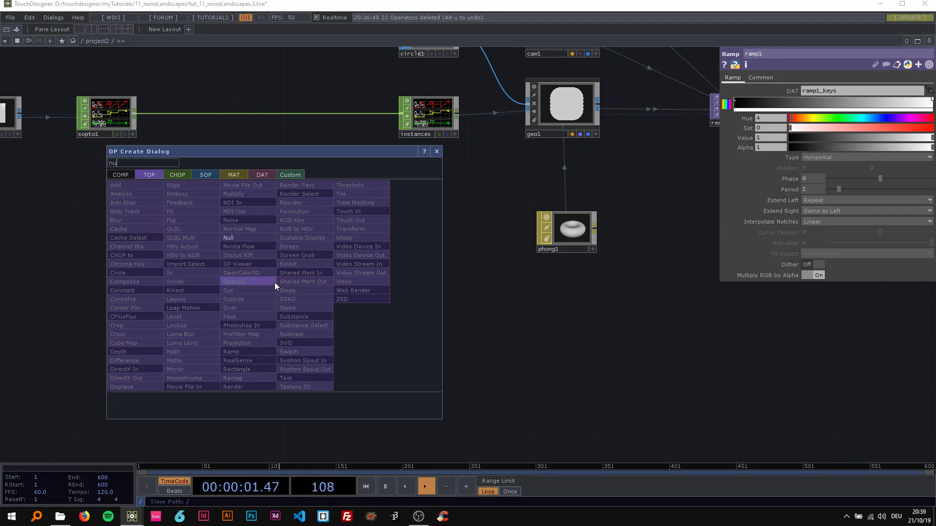
{"action": "left_click", "coordinate": [249, 245]}
{"action": "left_click", "coordinate": [367, 284]}
{"action": "left_click_drag", "start_coordinate": [252, 280], "coordinate": [377, 292]}
Step: Assign the ramp's null as the Color Map of the Phong MAT
{"action": "left_click_drag", "start_coordinate": [374, 289], "coordinate": [577, 228]}
{"action": "left_click", "coordinate": [422, 288]}
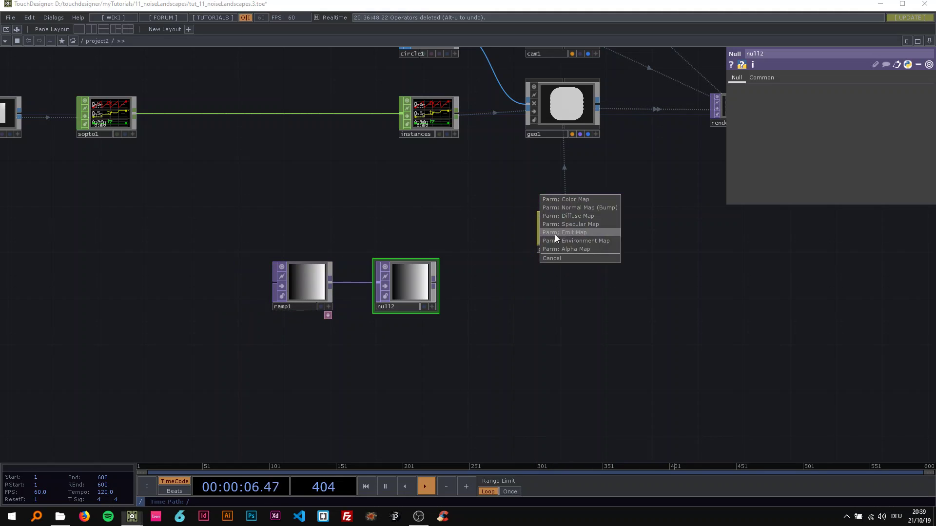
{"action": "left_click", "coordinate": [568, 197]}
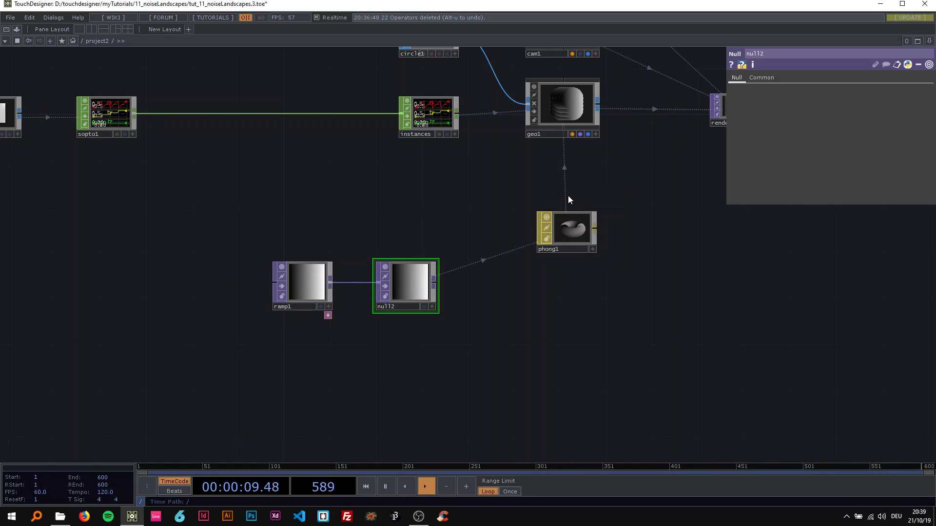
Step: Examine how the ramp shades the instanced circles in the camera, geometry and render previews
{"action": "left_click_drag", "start_coordinate": [696, 178], "coordinate": [464, 259]}
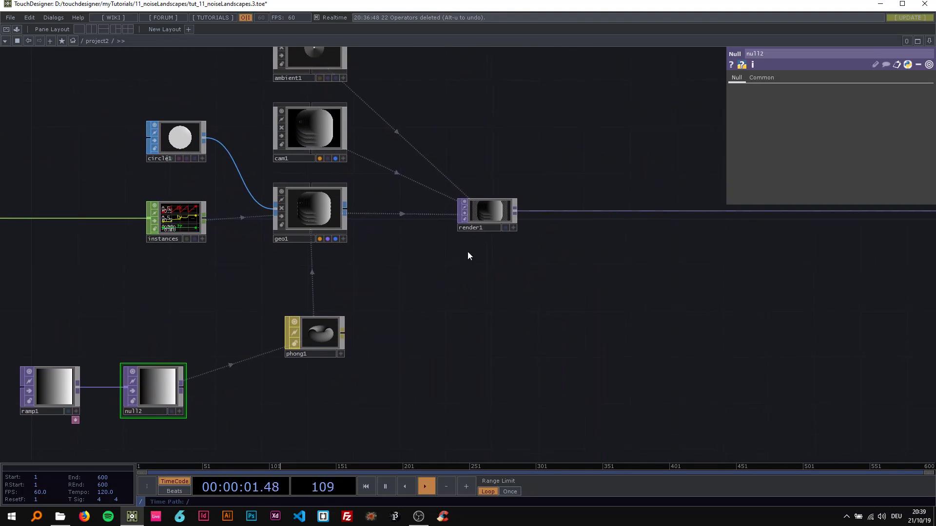
{"action": "scroll", "coordinate": [283, 120], "scroll_direction": "up", "scroll_amount": 8}
{"action": "scroll", "coordinate": [355, 136], "scroll_direction": "down", "scroll_amount": 6}
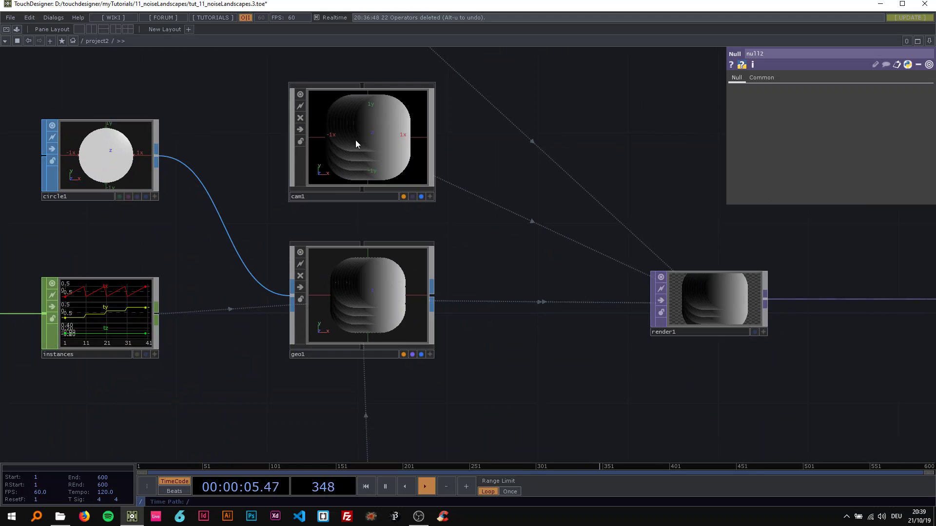
{"action": "scroll", "coordinate": [437, 143], "scroll_direction": "down", "scroll_amount": 7}
{"action": "left_click_drag", "start_coordinate": [497, 242], "coordinate": [537, 205]}
{"action": "scroll", "coordinate": [329, 236], "scroll_direction": "up", "scroll_amount": 3}
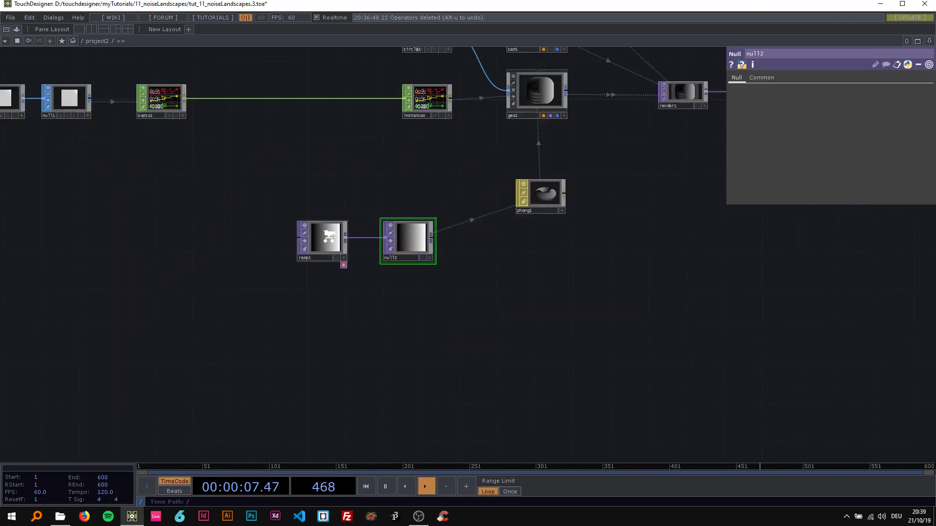
Step: Set the first ramp to Circular with Extend Left at Hold, and add a grey key of value 0.481108 nearer the bright end
{"action": "scroll", "coordinate": [329, 236], "scroll_direction": "up", "scroll_amount": 3}
{"action": "left_click", "coordinate": [331, 232]}
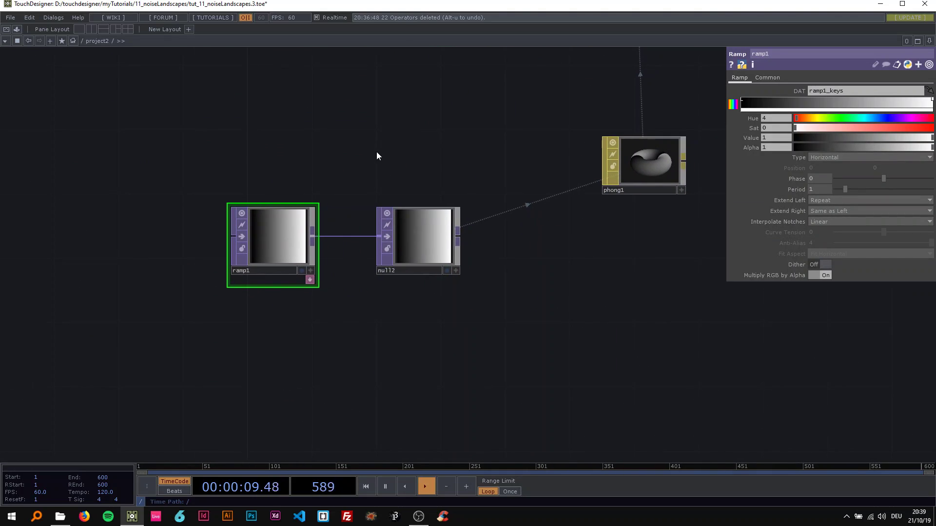
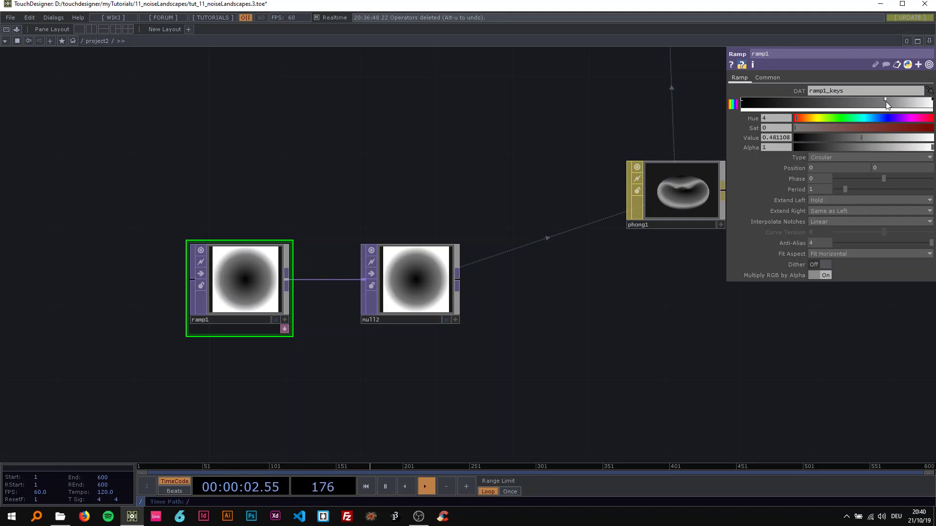
Step: Turn off the viewers of all the nodes in the network
{"action": "scroll", "coordinate": [483, 162], "scroll_direction": "down", "scroll_amount": 2}
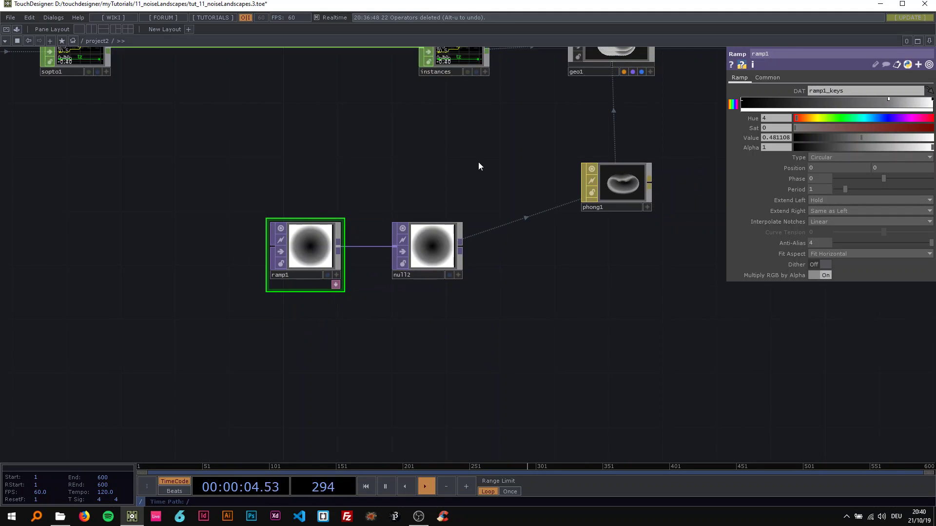
{"action": "left_click_drag", "start_coordinate": [482, 161], "coordinate": [244, 244]}
{"action": "scroll", "coordinate": [244, 238], "scroll_direction": "down", "scroll_amount": 2}
{"action": "left_click_drag", "start_coordinate": [405, 232], "coordinate": [201, 257]}
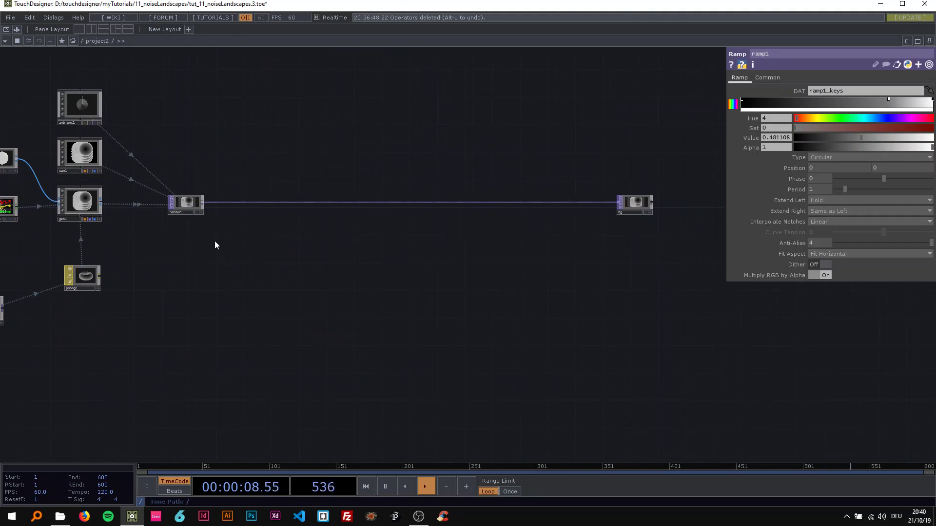
{"action": "left_click_drag", "start_coordinate": [215, 244], "coordinate": [292, 249]}
{"action": "scroll", "coordinate": [272, 209], "scroll_direction": "up", "scroll_amount": 2}
{"action": "left_click", "coordinate": [272, 206]}
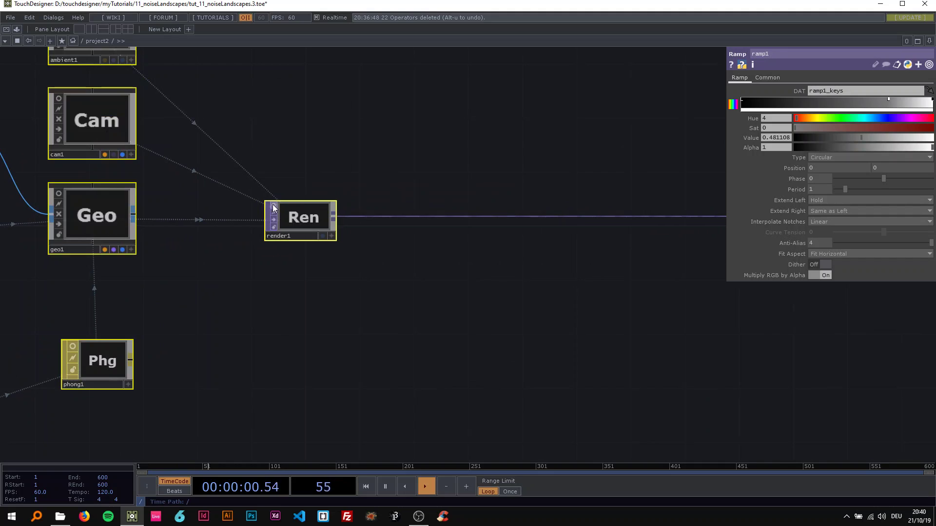
{"action": "scroll", "coordinate": [273, 205], "scroll_direction": "down", "scroll_amount": 3}
{"action": "left_click", "coordinate": [382, 169]}
Step: Move the bg null farther from the render and display its image as the network background
{"action": "left_click_drag", "start_coordinate": [308, 176], "coordinate": [126, 183]}
{"action": "left_click_drag", "start_coordinate": [535, 220], "coordinate": [633, 224]}
{"action": "left_click_drag", "start_coordinate": [350, 195], "coordinate": [485, 199]}
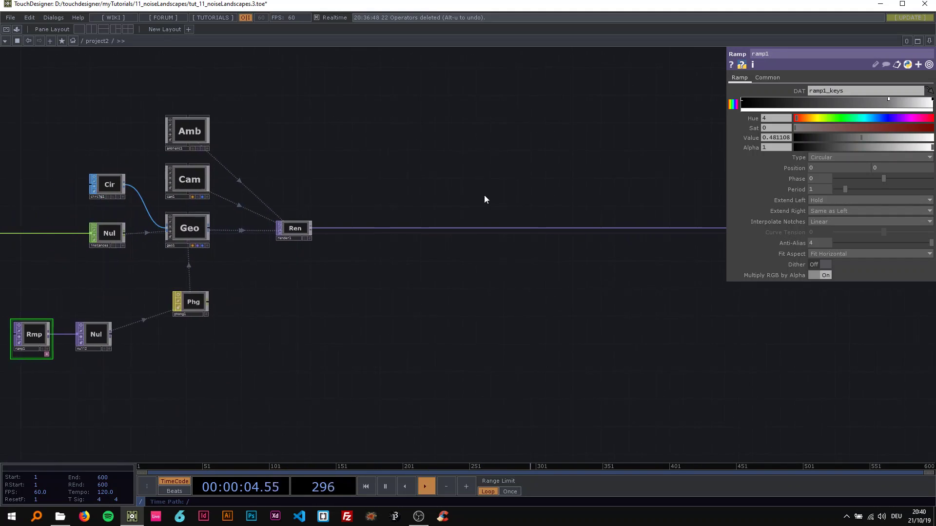
{"action": "scroll", "coordinate": [422, 214], "scroll_direction": "up", "scroll_amount": 2}
{"action": "left_click_drag", "start_coordinate": [421, 242], "coordinate": [267, 239]}
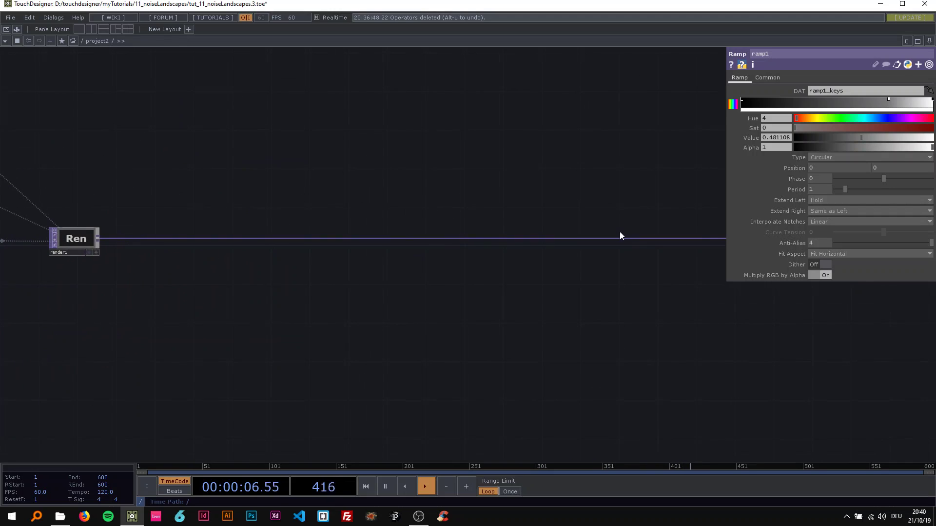
{"action": "left_click_drag", "start_coordinate": [604, 194], "coordinate": [426, 191]}
{"action": "left_click_drag", "start_coordinate": [614, 240], "coordinate": [584, 238]}
{"action": "left_click", "coordinate": [553, 248]}
{"action": "left_click_drag", "start_coordinate": [248, 204], "coordinate": [472, 182]}
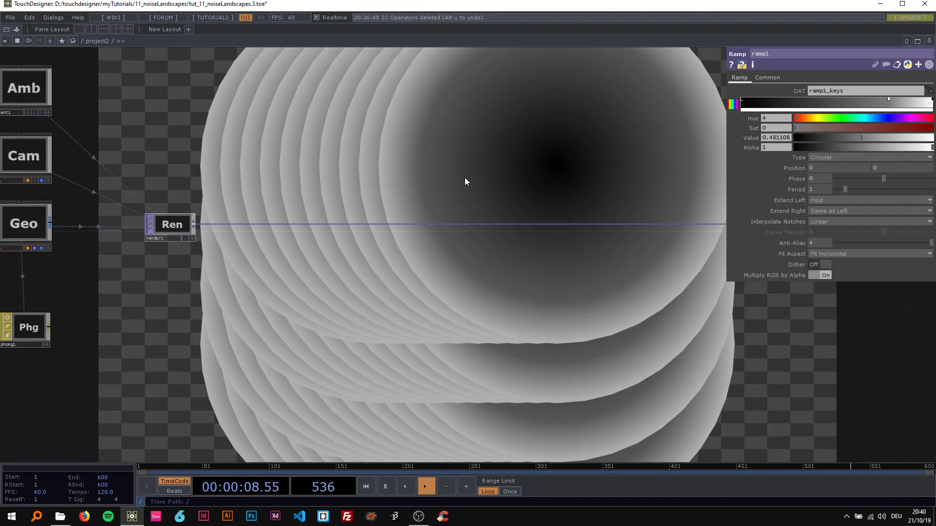
Step: Insert a Displace TOP on the wire between the render and the bg null
{"action": "right_click", "coordinate": [383, 225]}
{"action": "left_click", "coordinate": [399, 215]}
{"action": "type", "text": "di"}
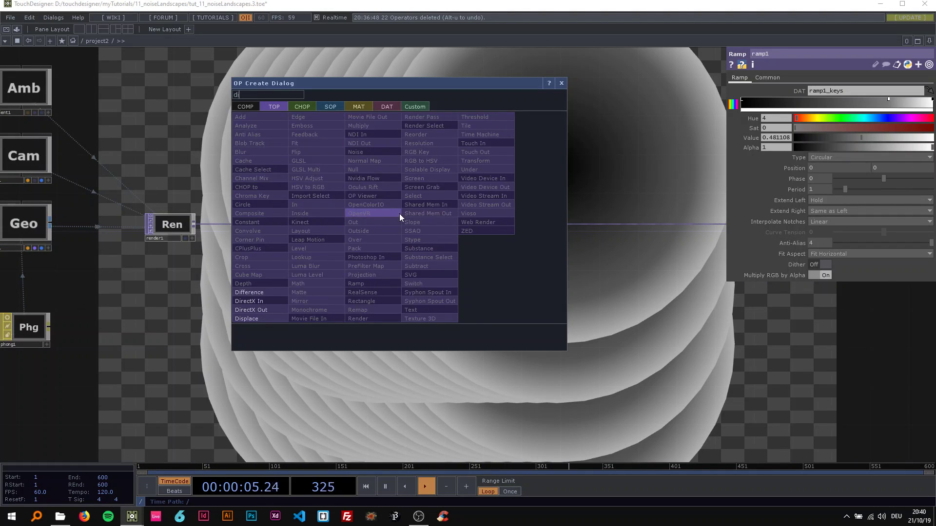
{"action": "left_click", "coordinate": [282, 317]}
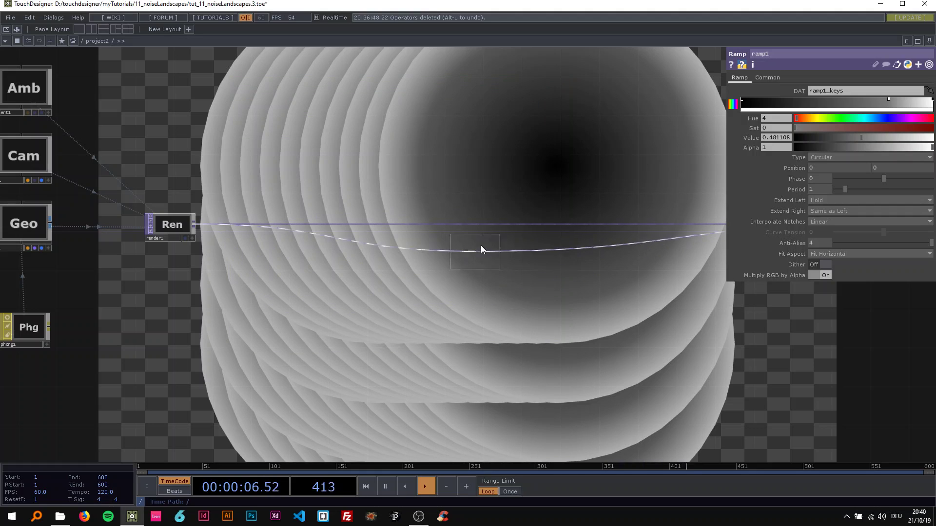
{"action": "left_click", "coordinate": [524, 224]}
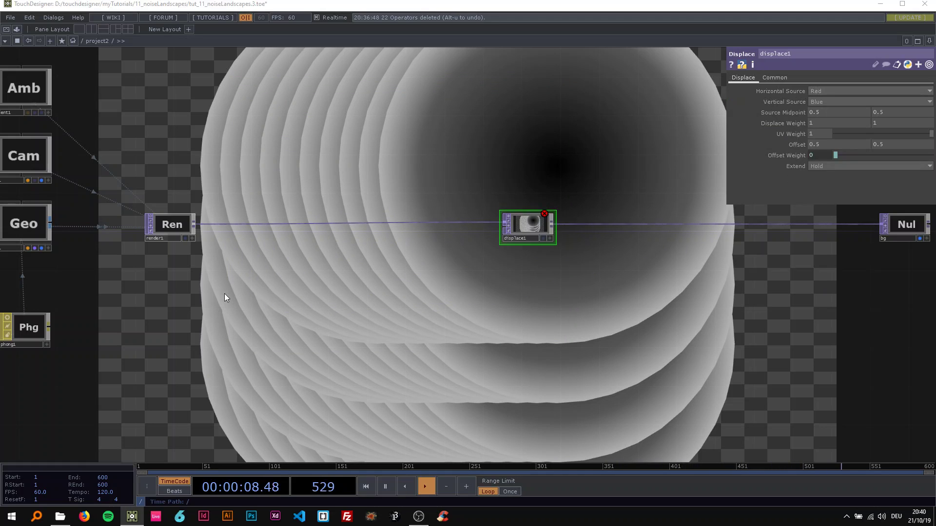
Step: Add a Noise TOP directly below the render node
{"action": "key", "text": "Tab"}
{"action": "type", "text": "no"}
{"action": "left_click", "coordinate": [183, 231]}
{"action": "left_click", "coordinate": [171, 318]}
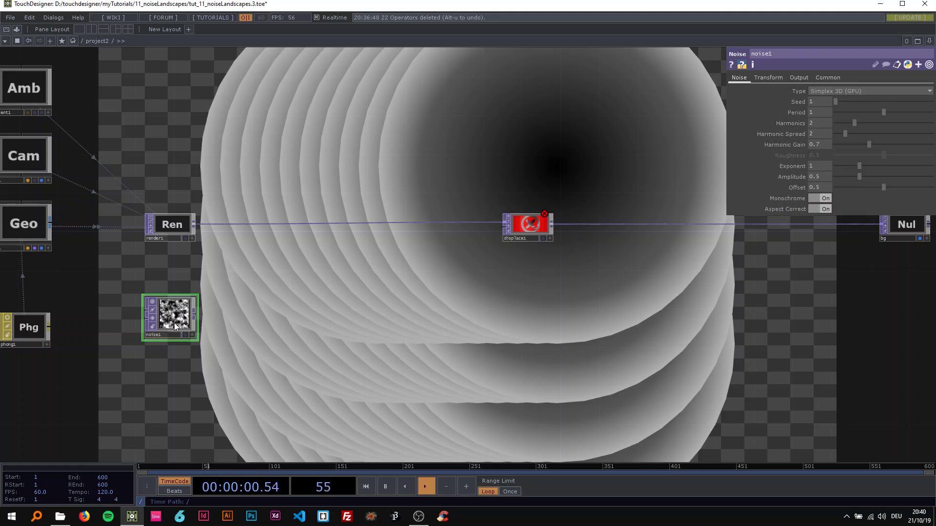
Step: Set the noise resolution to the render's expressions, me.parent().width for the width and me.parent().height for the height
{"action": "left_click", "coordinate": [170, 232]}
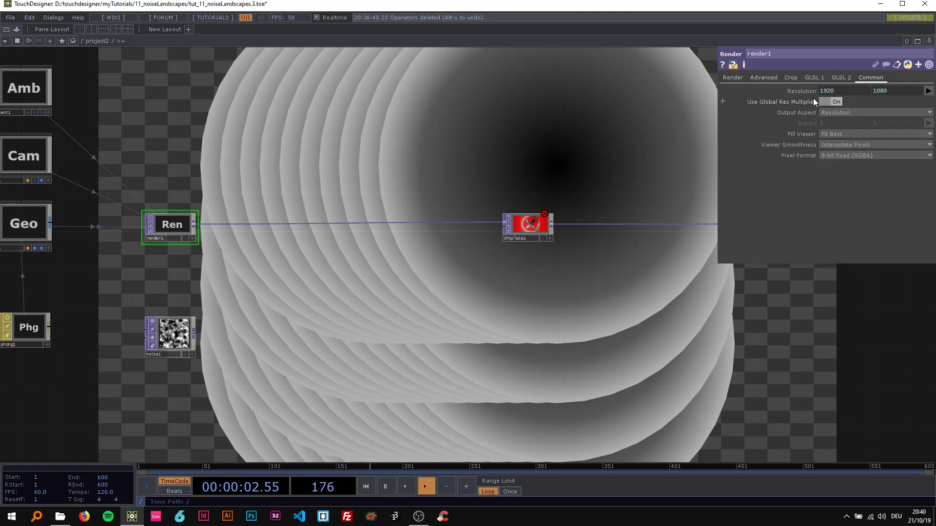
{"action": "left_click", "coordinate": [845, 104]}
{"action": "key", "text": "ctrl+c"}
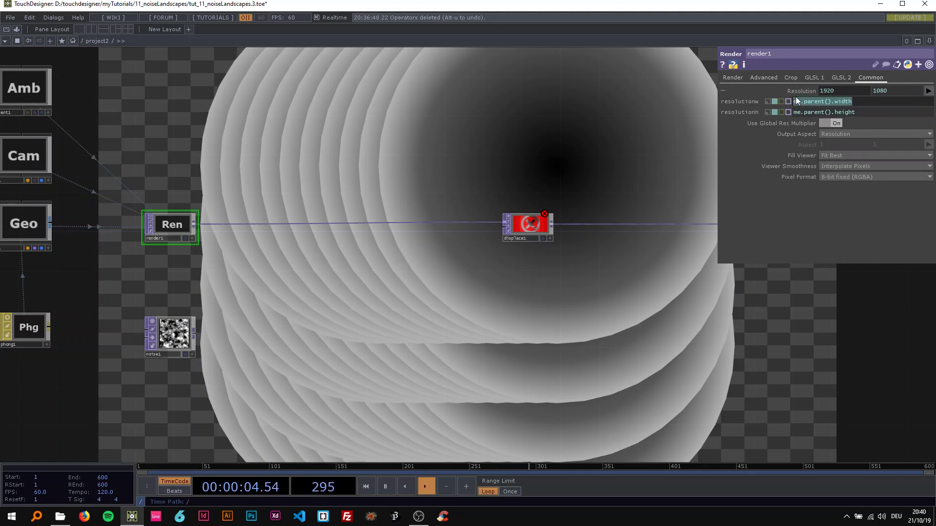
{"action": "left_click", "coordinate": [170, 335]}
{"action": "left_click", "coordinate": [821, 79]}
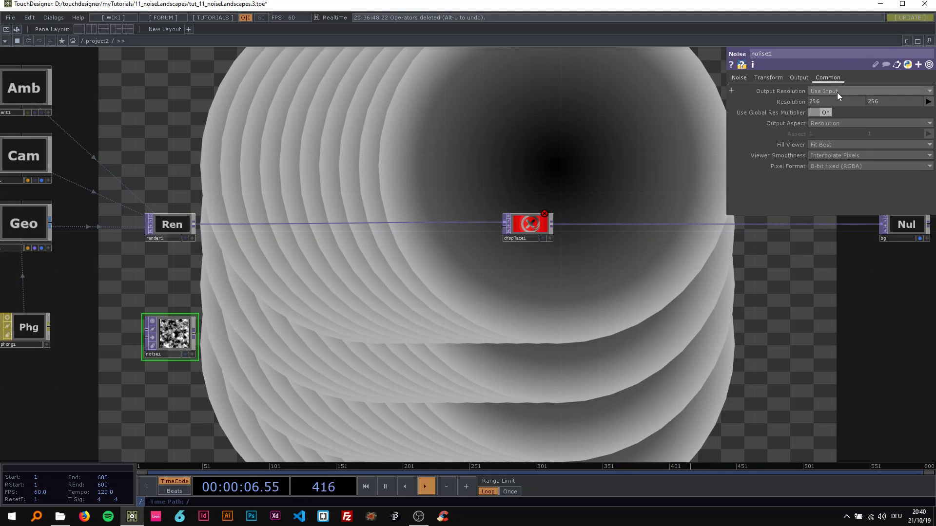
{"action": "left_click", "coordinate": [793, 101]}
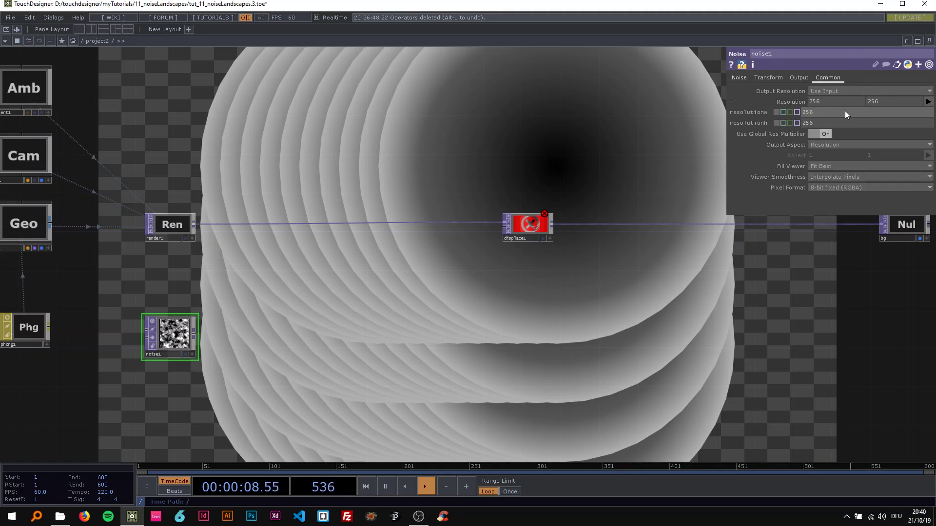
{"action": "key", "text": "ctrl+v"}
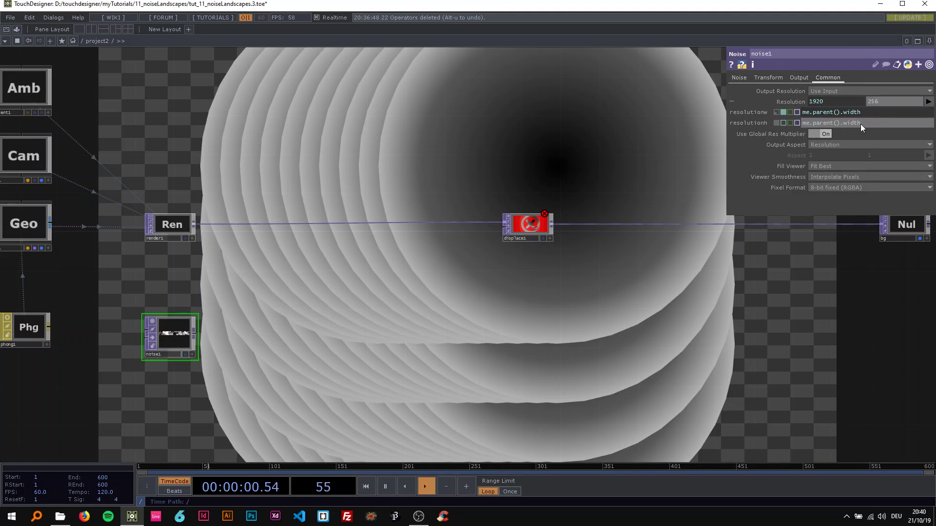
{"action": "type", "text": "height"}
{"action": "key", "text": "Return"}
{"action": "left_click", "coordinate": [797, 100]}
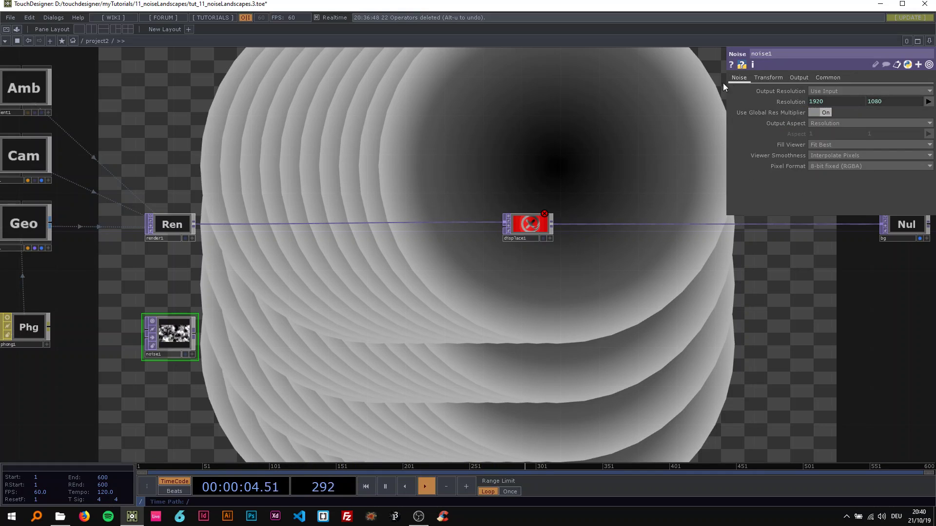
Step: Connect the noise to the second input of the Displace TOP
{"action": "left_click", "coordinate": [739, 78]}
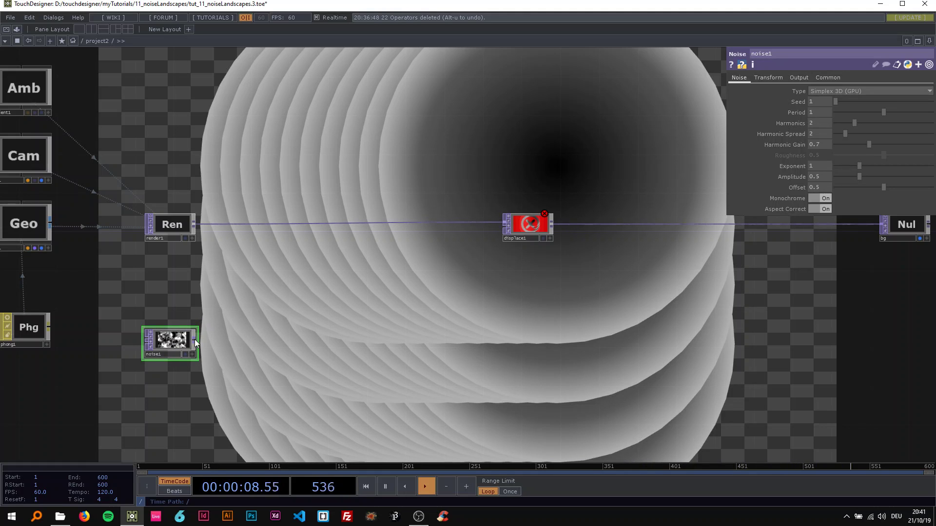
{"action": "left_click_drag", "start_coordinate": [195, 340], "coordinate": [501, 227]}
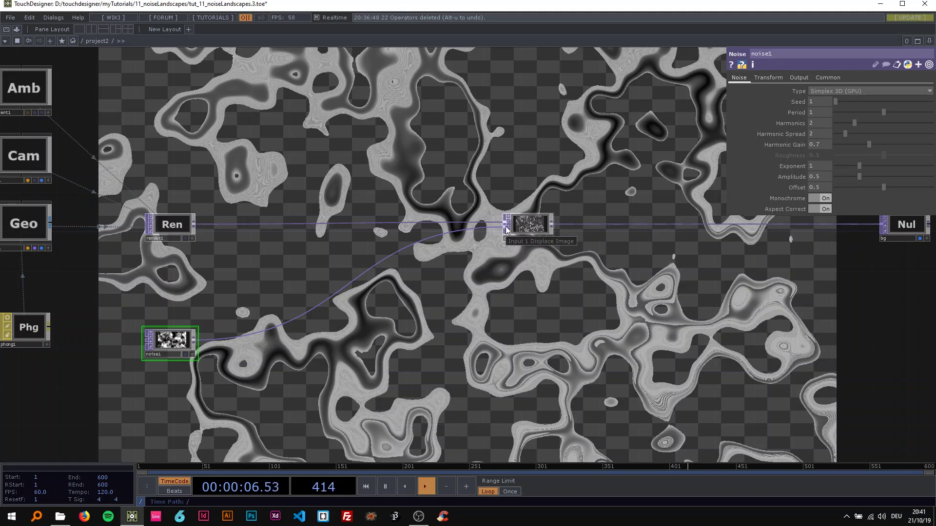
{"action": "left_click_drag", "start_coordinate": [407, 330], "coordinate": [426, 302]}
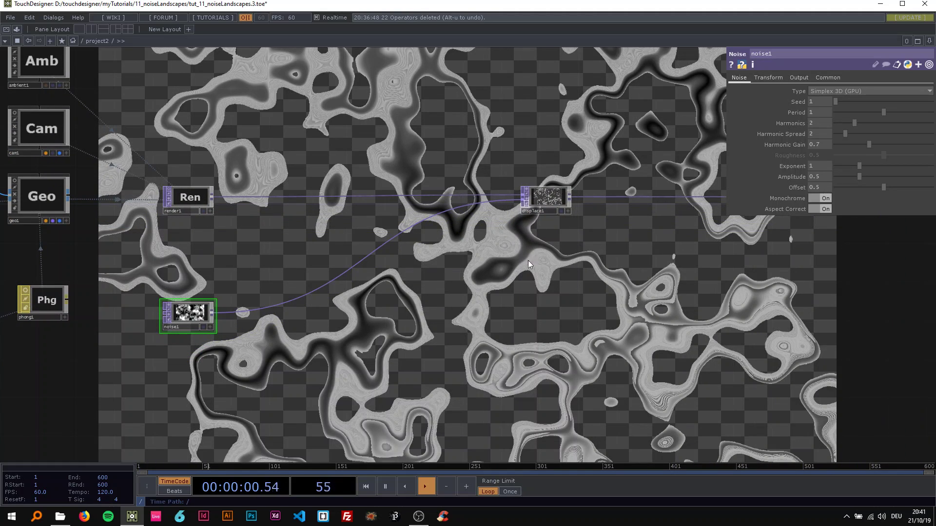
Step: Move the bg null farther away from the Displace TOP to make room in the chain
{"action": "left_click_drag", "start_coordinate": [360, 258], "coordinate": [29, 272]}
{"action": "left_click_drag", "start_coordinate": [603, 217], "coordinate": [790, 222]}
{"action": "left_click_drag", "start_coordinate": [465, 238], "coordinate": [185, 244]}
{"action": "left_click_drag", "start_coordinate": [504, 218], "coordinate": [676, 223]}
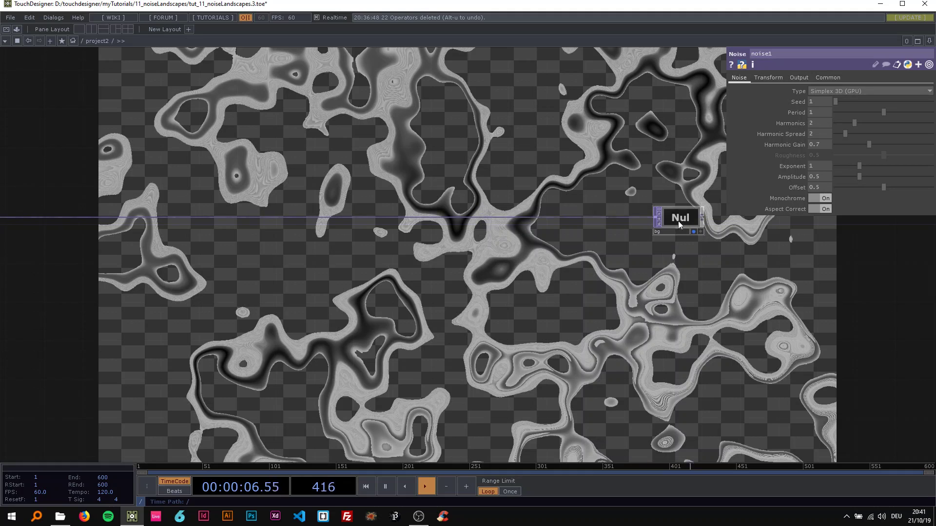
Step: Insert a Lookup TOP on the wire just before the bg null
{"action": "right_click", "coordinate": [506, 216]}
{"action": "left_click", "coordinate": [516, 208]}
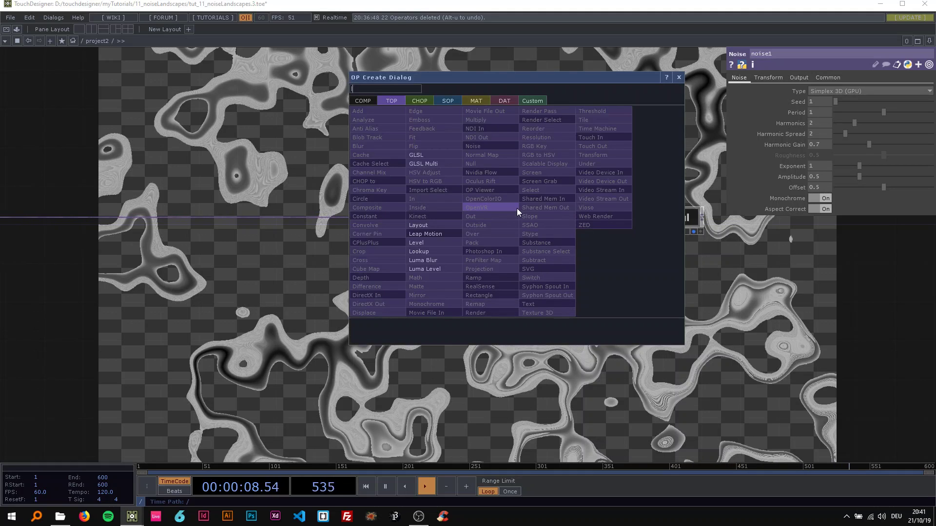
{"action": "left_click", "coordinate": [467, 237]}
{"action": "left_click", "coordinate": [552, 218]}
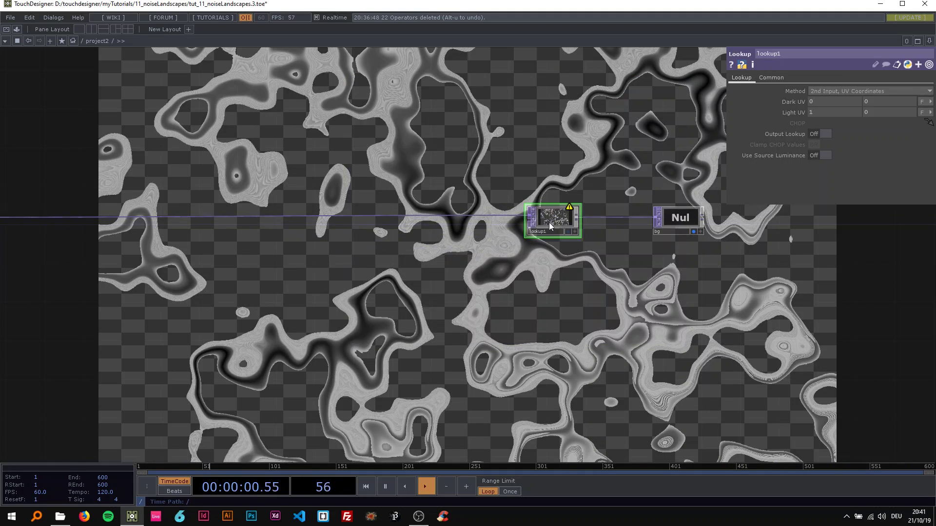
{"action": "left_click_drag", "start_coordinate": [542, 224], "coordinate": [561, 226]}
Step: Add a Ramp TOP wired into the Lookup's second input, placing it below and to the left of the Lookup
{"action": "right_click", "coordinate": [550, 224]}
{"action": "type", "text": "ram"}
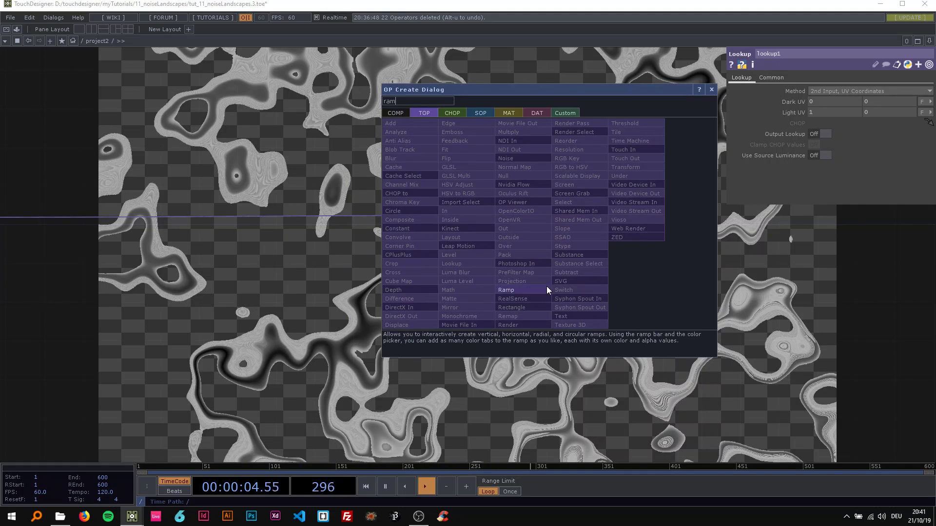
{"action": "left_click", "coordinate": [545, 287]}
{"action": "left_click", "coordinate": [420, 297]}
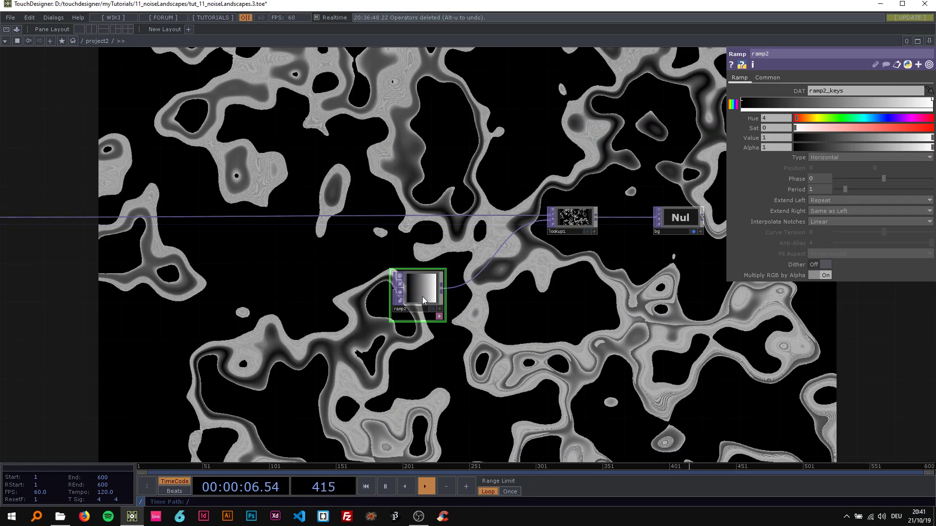
Step: Set the Displace TOP's Source Midpoint to 0.1 and 0.8
{"action": "left_click_drag", "start_coordinate": [237, 269], "coordinate": [569, 276]}
{"action": "left_click_drag", "start_coordinate": [376, 359], "coordinate": [456, 311]}
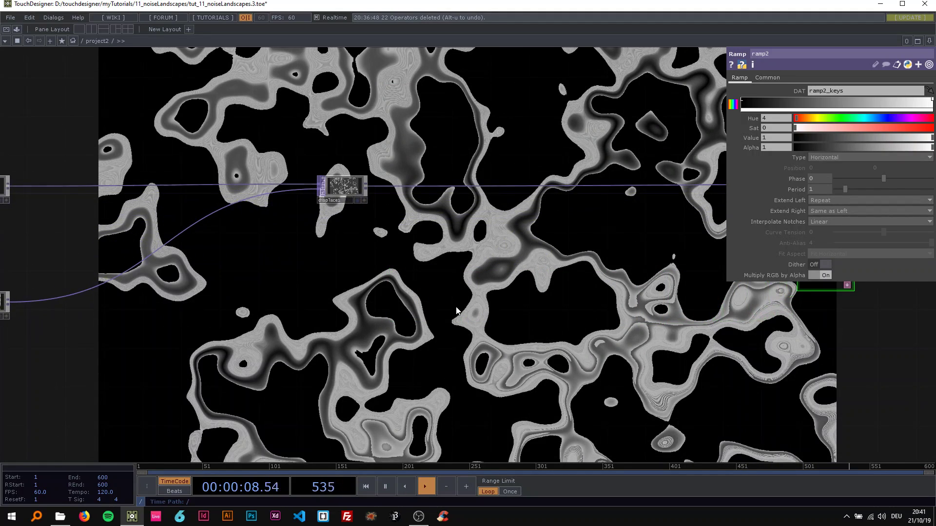
{"action": "scroll", "coordinate": [458, 309], "scroll_direction": "down", "scroll_amount": 2}
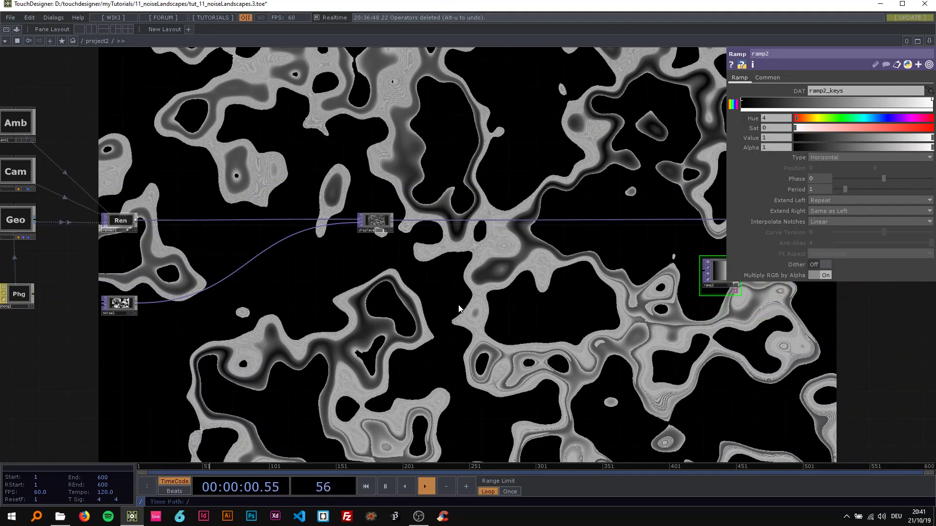
{"action": "left_click_drag", "start_coordinate": [330, 300], "coordinate": [381, 342]}
{"action": "scroll", "coordinate": [292, 318], "scroll_direction": "up", "scroll_amount": 3}
{"action": "left_click", "coordinate": [484, 219]}
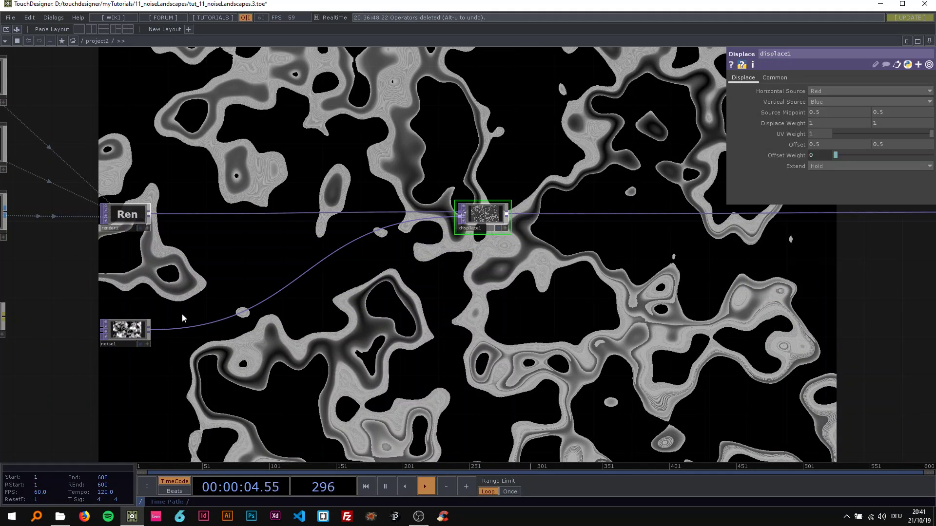
{"action": "left_click", "coordinate": [125, 332]}
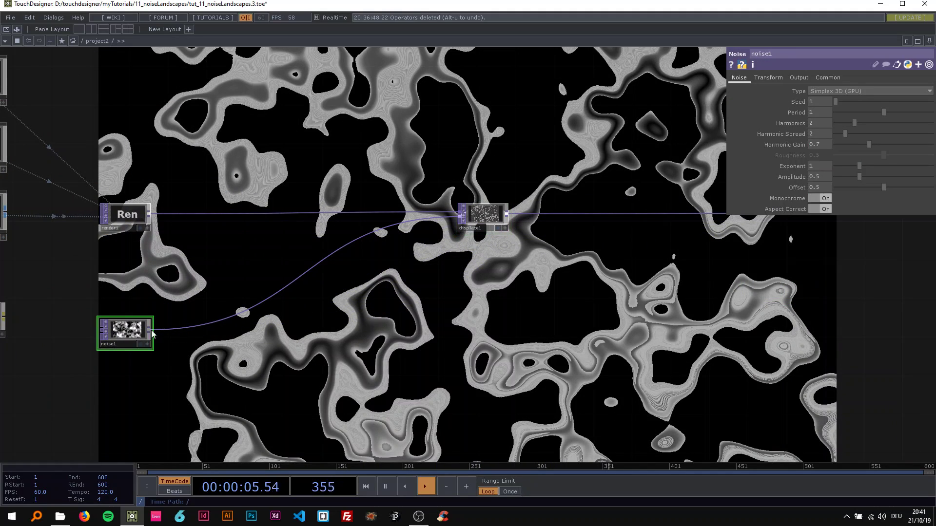
{"action": "left_click", "coordinate": [484, 223]}
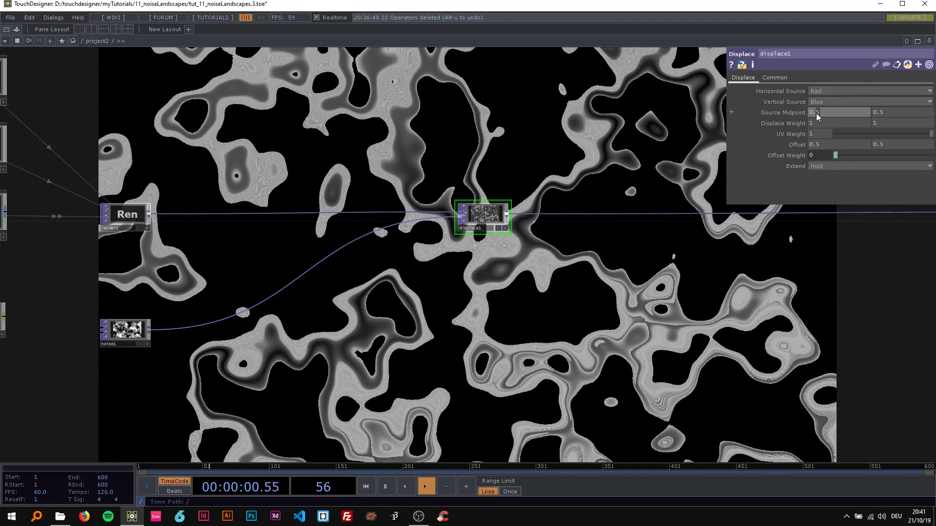
{"action": "middle_click_drag", "start_coordinate": [890, 117], "coordinate": [917, 117]}
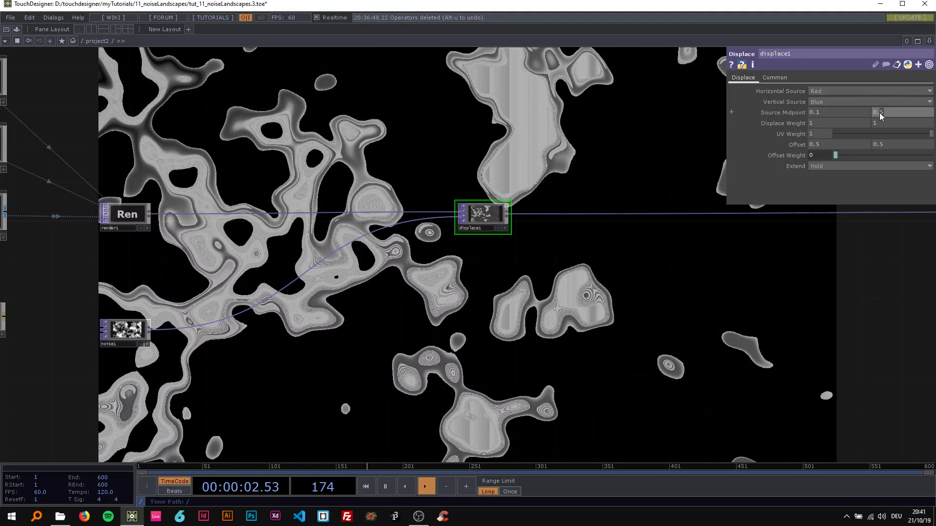
{"action": "left_click_drag", "start_coordinate": [496, 162], "coordinate": [550, 136]}
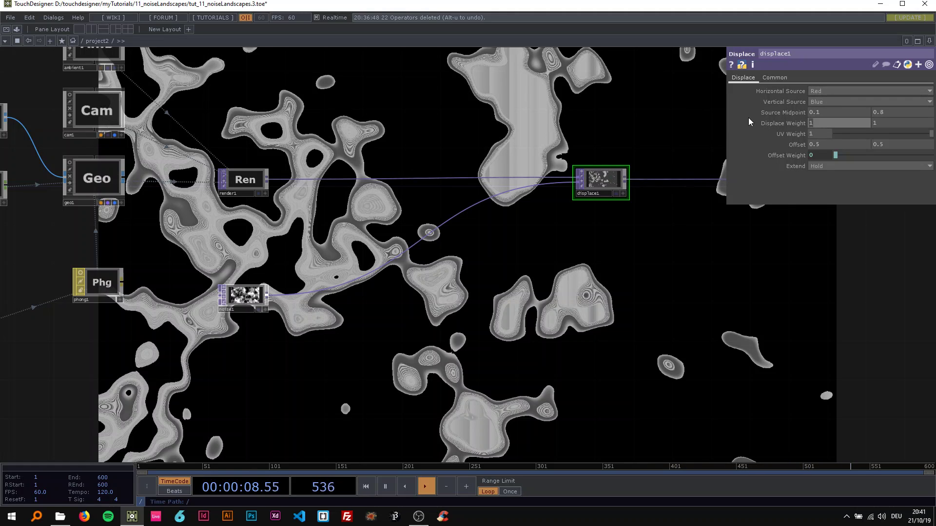
Step: Set the Displace TOP's Displace Weight to 0.1 and 0.2
{"action": "type", "text": "0.1"}
{"action": "left_click", "coordinate": [899, 123]}
{"action": "type", "text": "0.2"}
{"action": "key", "text": "Return"}
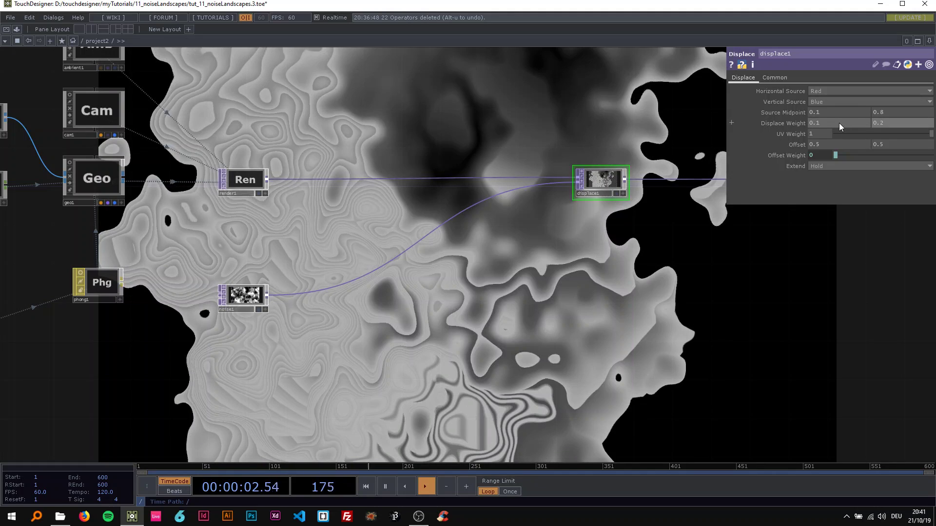
{"action": "left_click_drag", "start_coordinate": [477, 127], "coordinate": [503, 112]}
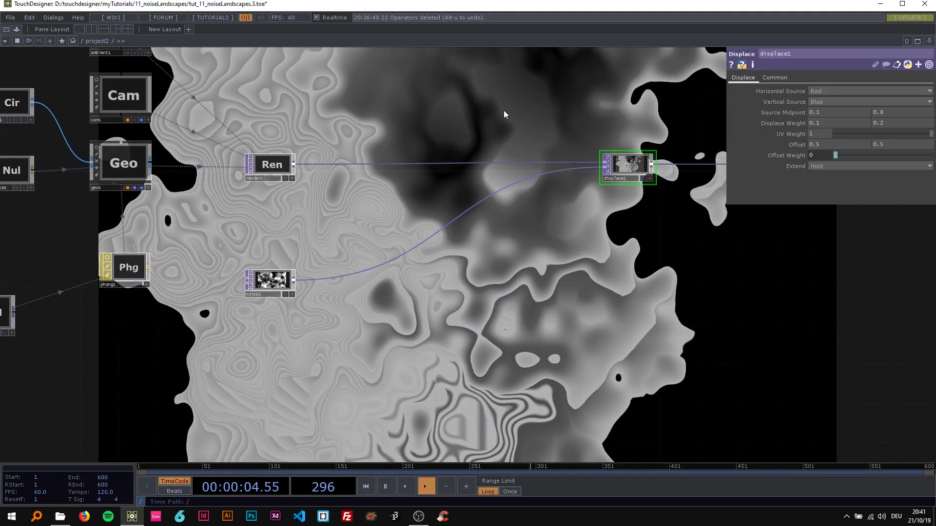
Step: Set the Displace TOP's UV Weight to 0.31 and its Offset Weight to 0.69
{"action": "scroll", "coordinate": [324, 239], "scroll_direction": "up", "scroll_amount": 3}
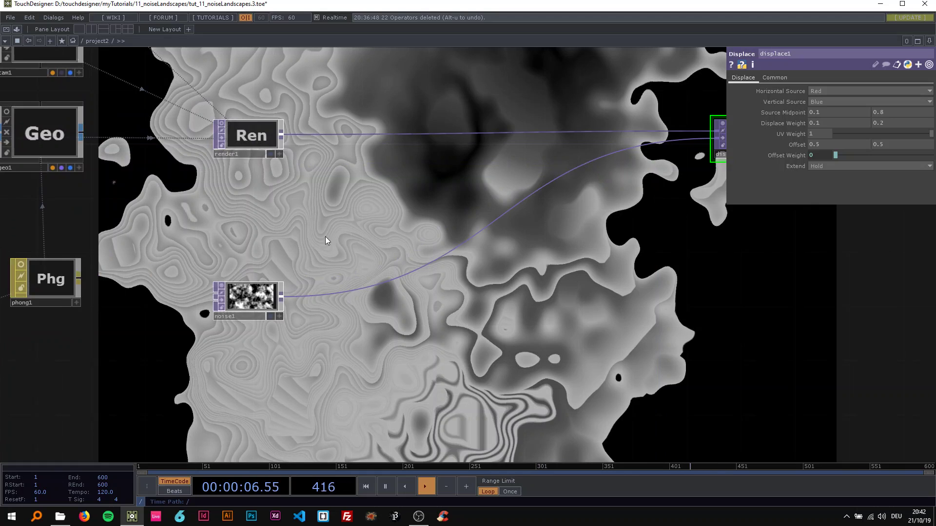
{"action": "left_click_drag", "start_coordinate": [334, 245], "coordinate": [480, 299]}
{"action": "middle_click_drag", "start_coordinate": [482, 295], "coordinate": [483, 268]}
{"action": "left_click_drag", "start_coordinate": [483, 267], "coordinate": [346, 266]}
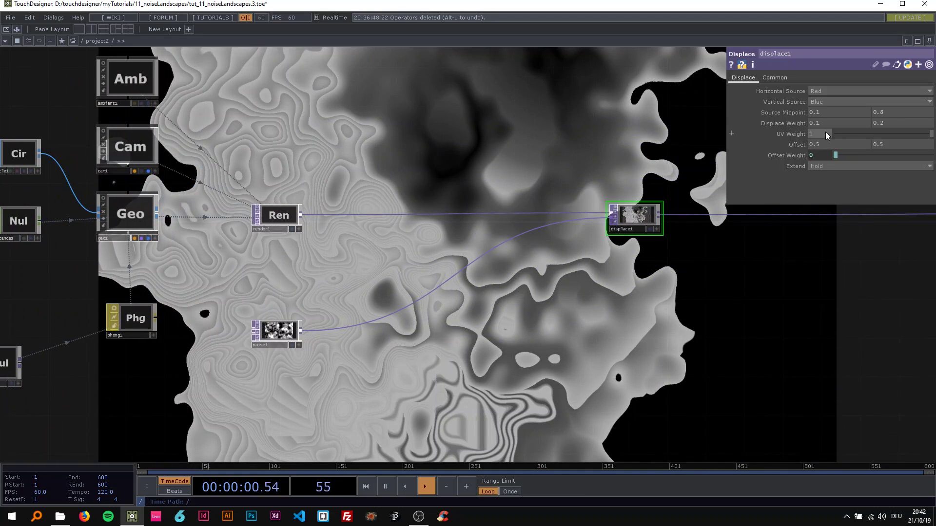
{"action": "left_click_drag", "start_coordinate": [931, 135], "coordinate": [841, 147]}
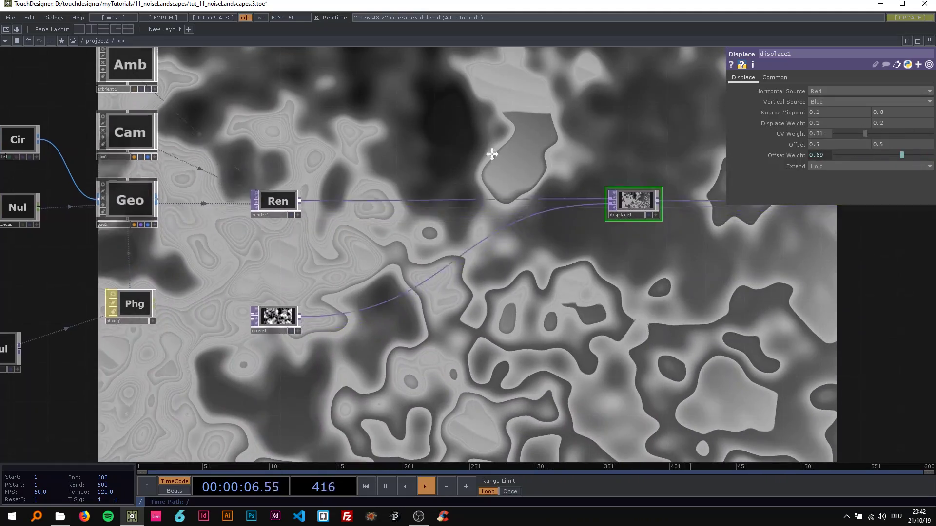
Step: Set the Exponent to 0.3 and the Amplitude to 0.1 on the Noise TOP feeding the Displace
{"action": "scroll", "coordinate": [282, 317], "scroll_direction": "up", "scroll_amount": 5}
{"action": "left_click", "coordinate": [276, 283]}
{"action": "left_click_drag", "start_coordinate": [371, 174], "coordinate": [406, 128]}
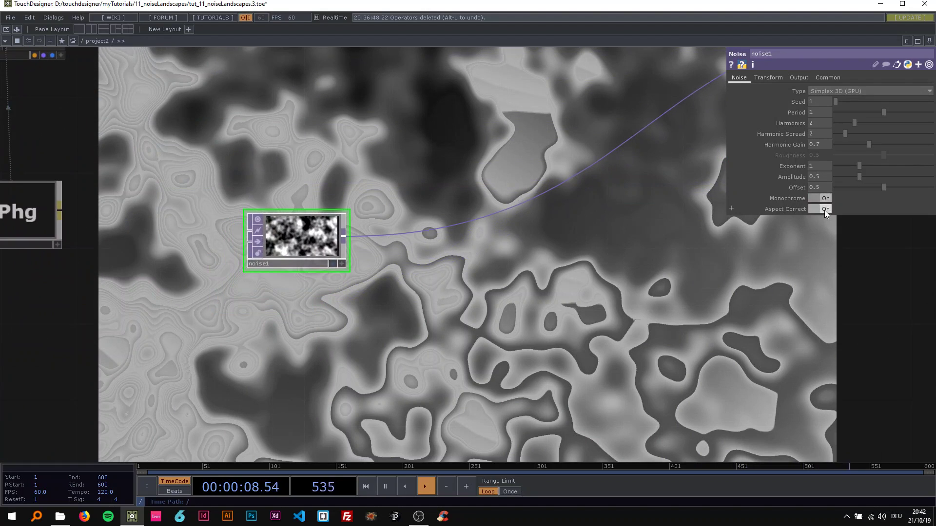
{"action": "type", "text": ".1"}
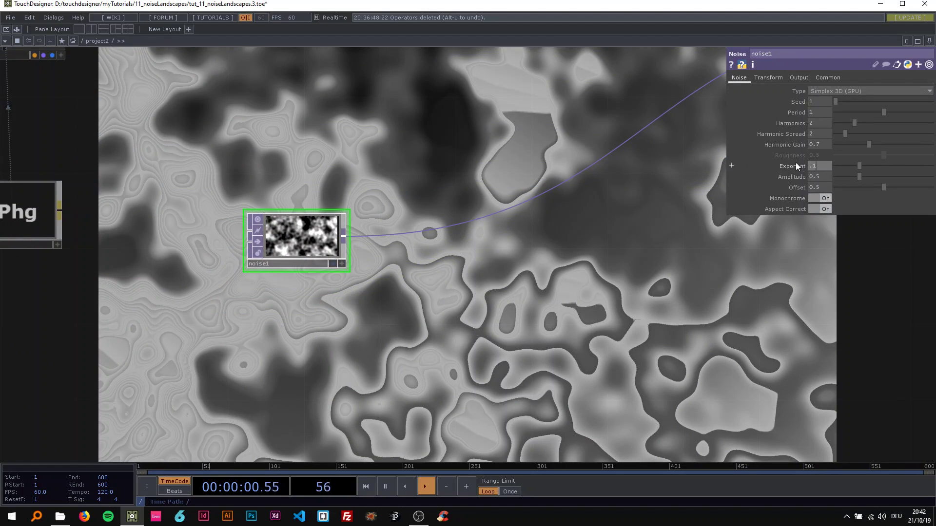
{"action": "key", "text": "Tab"}
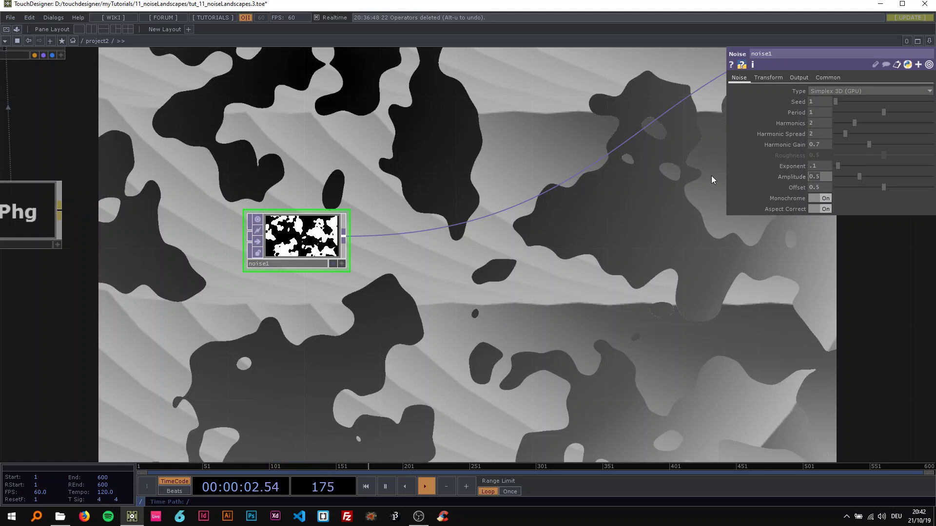
{"action": "type", "text": ".1"}
{"action": "key", "text": "Return"}
{"action": "type", "text": "3"}
{"action": "key", "text": "Return"}
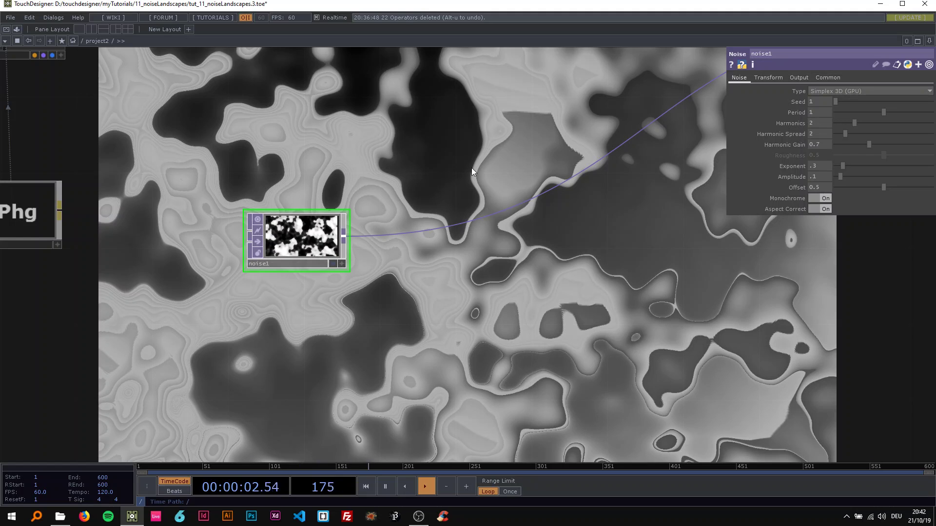
Step: Set the Noise TOP's Period to 2 and its Harmonics to 6
{"action": "scroll", "coordinate": [472, 165], "scroll_direction": "down", "scroll_amount": 3}
{"action": "left_click_drag", "start_coordinate": [474, 160], "coordinate": [318, 249]}
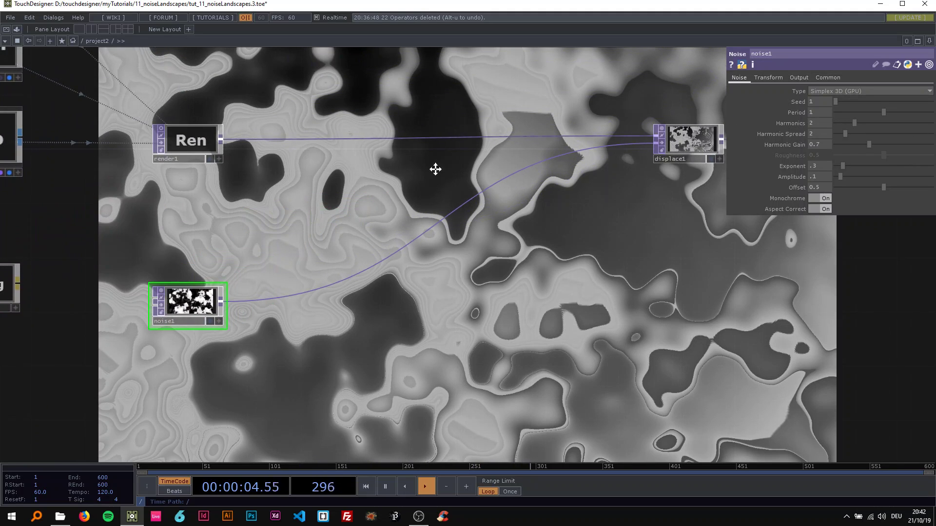
{"action": "left_click_drag", "start_coordinate": [426, 174], "coordinate": [510, 167]}
{"action": "type", "text": "2"}
{"action": "key", "text": "Return"}
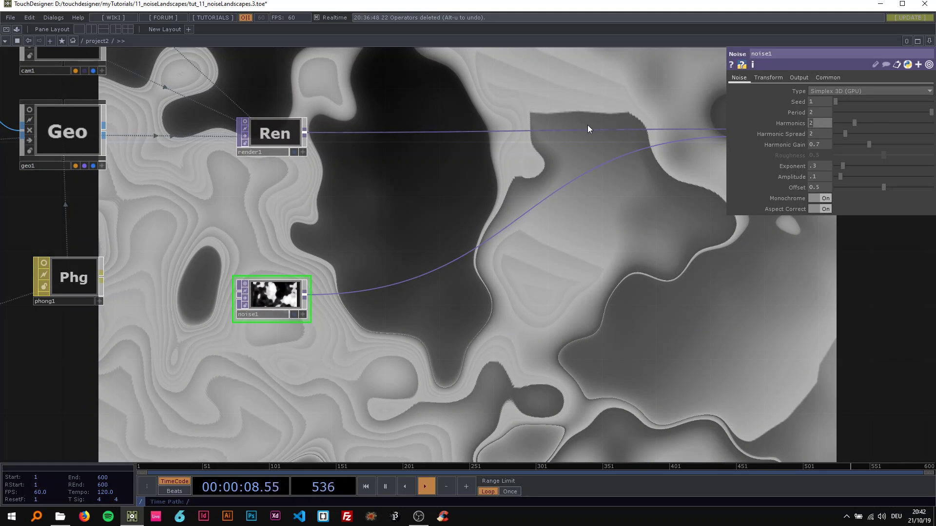
{"action": "type", "text": "6"}
{"action": "key", "text": "Return"}
Step: Lower the Noise TOP's Harmonic Gain to 0.54
{"action": "left_click_drag", "start_coordinate": [536, 106], "coordinate": [564, 94]}
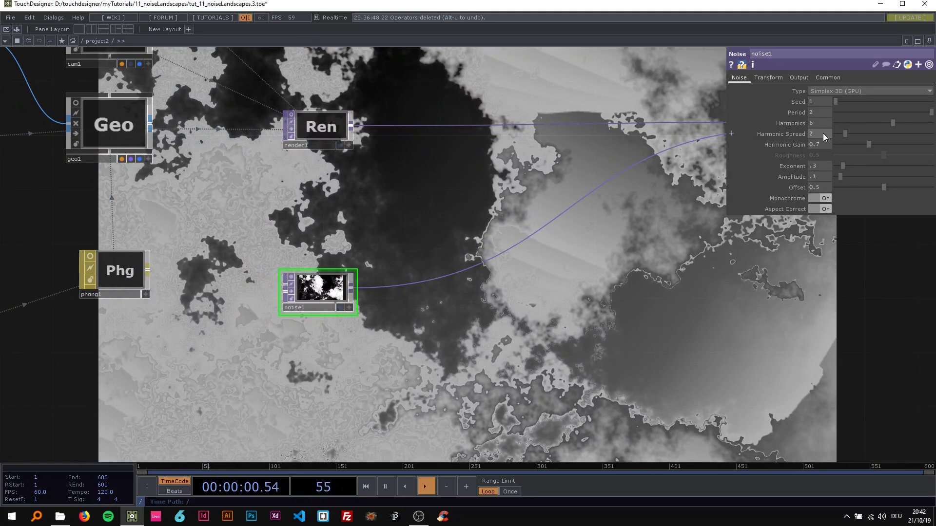
{"action": "left_click_drag", "start_coordinate": [867, 143], "coordinate": [859, 145]}
{"action": "scroll", "coordinate": [463, 192], "scroll_direction": "down", "scroll_amount": 3}
{"action": "left_click_drag", "start_coordinate": [490, 181], "coordinate": [312, 210]}
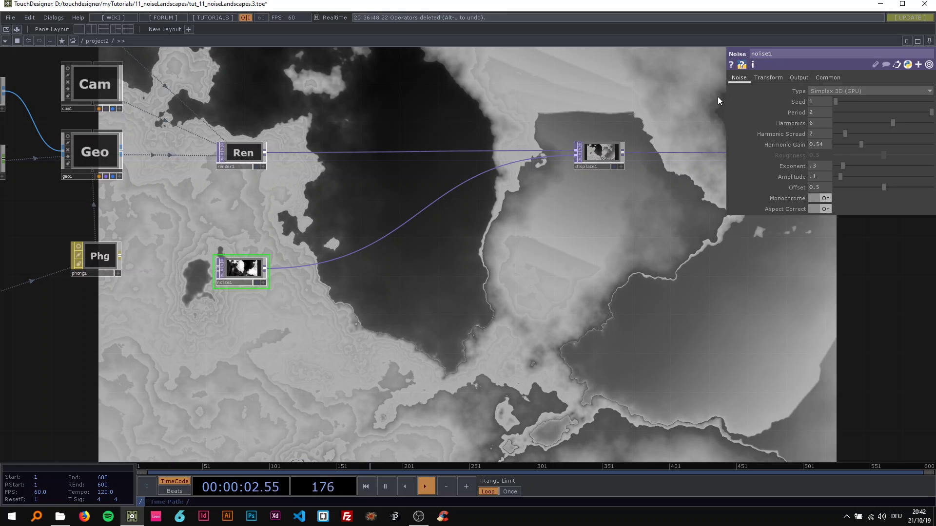
Step: Animate the Noise TOP's Translate Y with absTime.seconds times a negative factor and its Translate Z with absTime.seconds * 0.05
{"action": "left_click", "coordinate": [764, 78]}
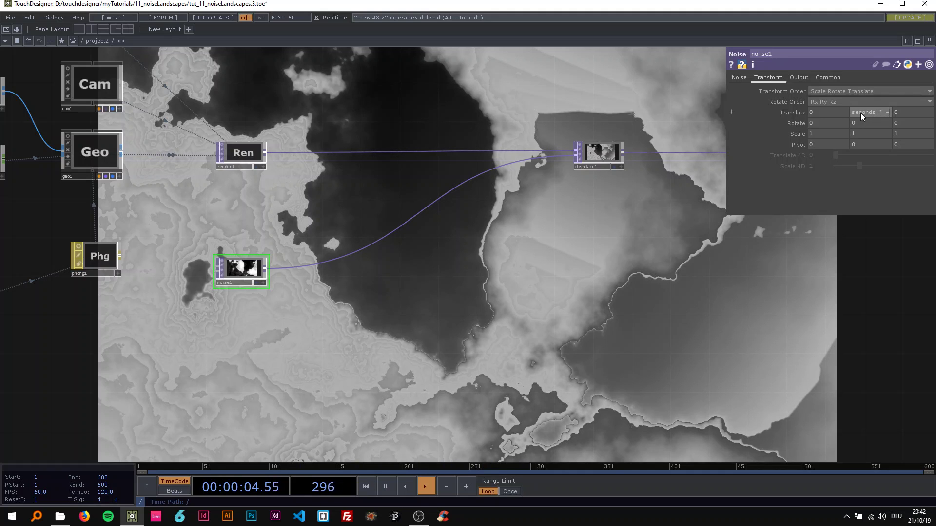
{"action": "key", "text": "Return"}
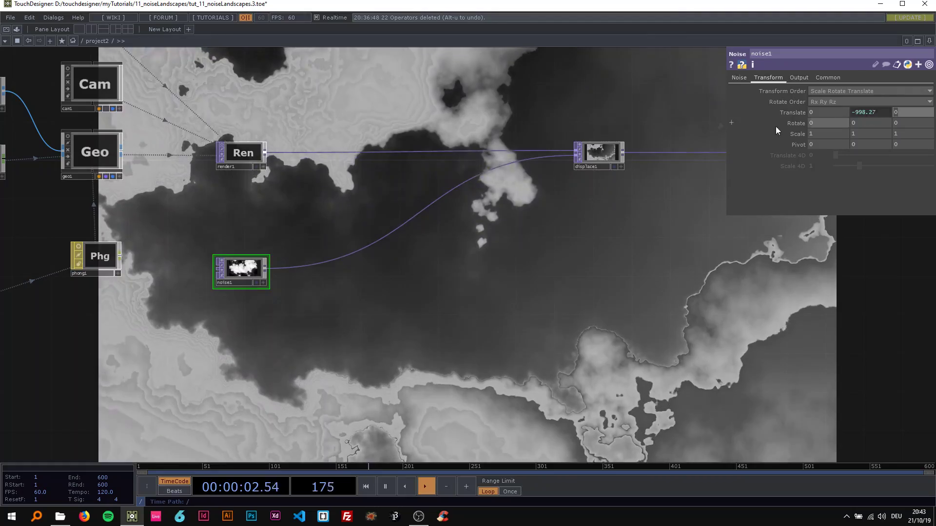
{"action": "type", "text": "absTime"}
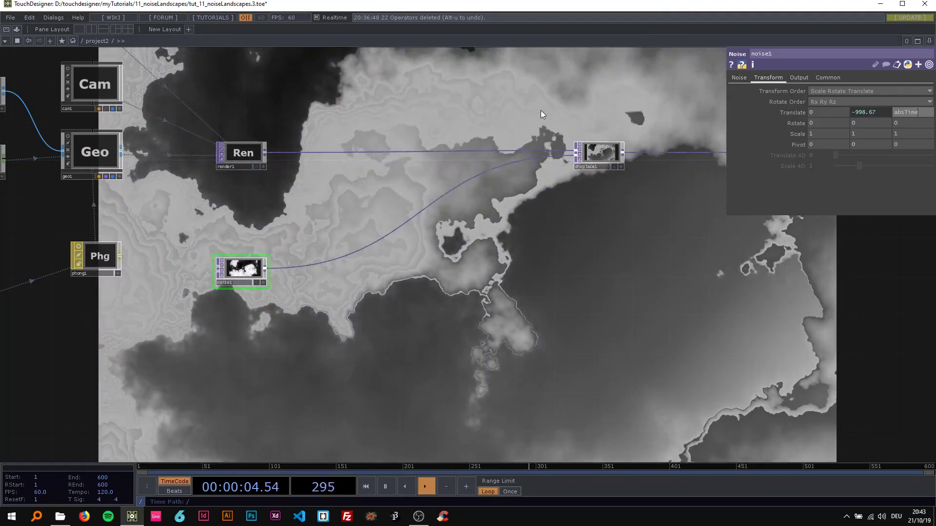
{"action": "type", "text": ".seconds"}
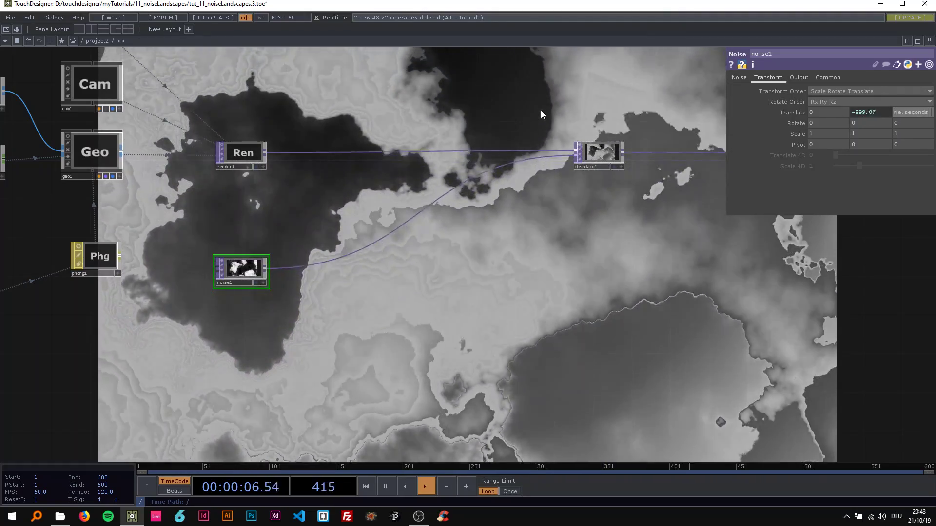
{"action": "type", "text": " * 0"}
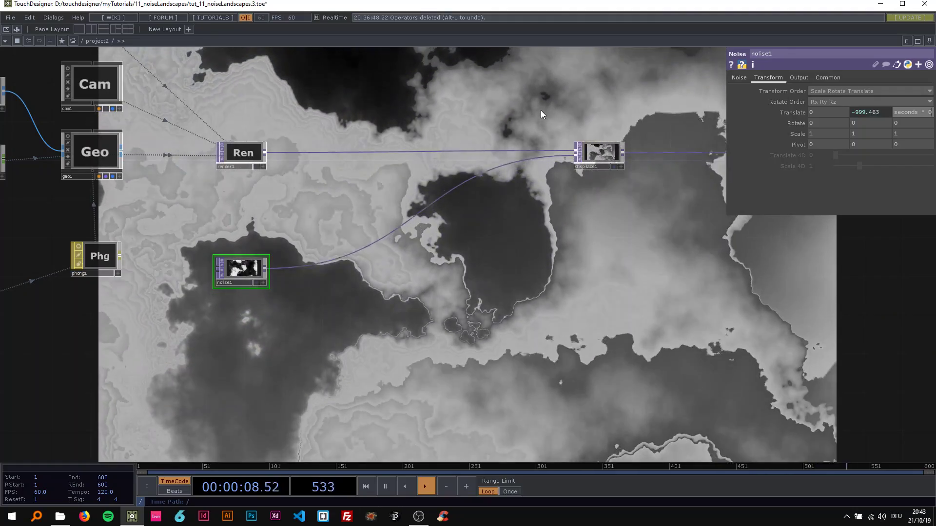
{"action": "type", "text": ".05"}
{"action": "key", "text": "Return"}
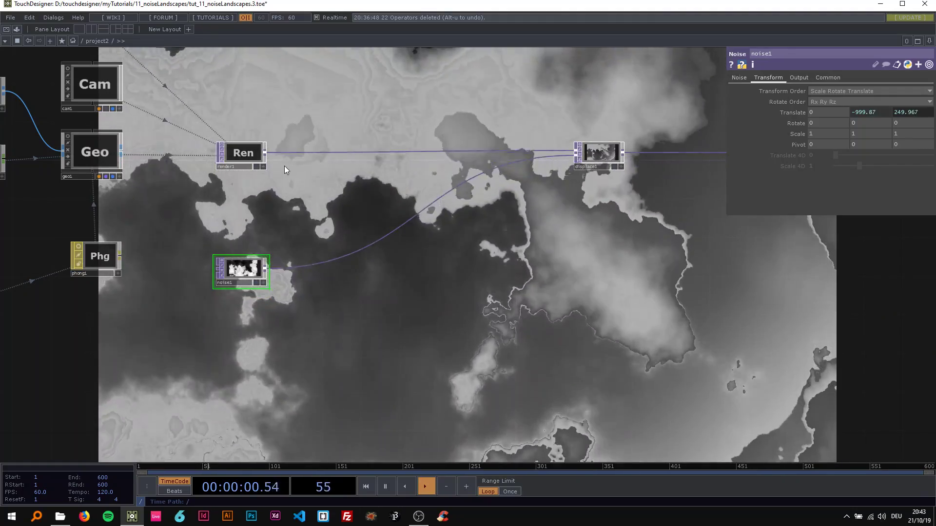
Step: Inspect the Noise TOP's animated preview up close and turn off its viewer
{"action": "scroll", "coordinate": [268, 268], "scroll_direction": "up", "scroll_amount": 7}
{"action": "left_click_drag", "start_coordinate": [456, 199], "coordinate": [631, 191]}
{"action": "scroll", "coordinate": [350, 230], "scroll_direction": "up", "scroll_amount": 3}
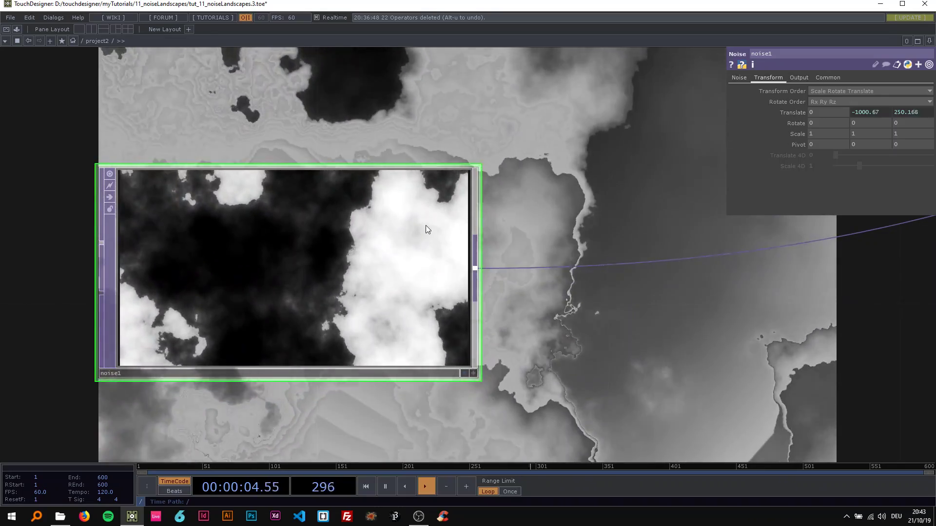
{"action": "scroll", "coordinate": [425, 225], "scroll_direction": "down", "scroll_amount": 6}
{"action": "left_click", "coordinate": [361, 218]}
{"action": "left_click_drag", "start_coordinate": [383, 205], "coordinate": [178, 283]}
{"action": "scroll", "coordinate": [260, 256], "scroll_direction": "down", "scroll_amount": 3}
{"action": "scroll", "coordinate": [264, 256], "scroll_direction": "up", "scroll_amount": 3}
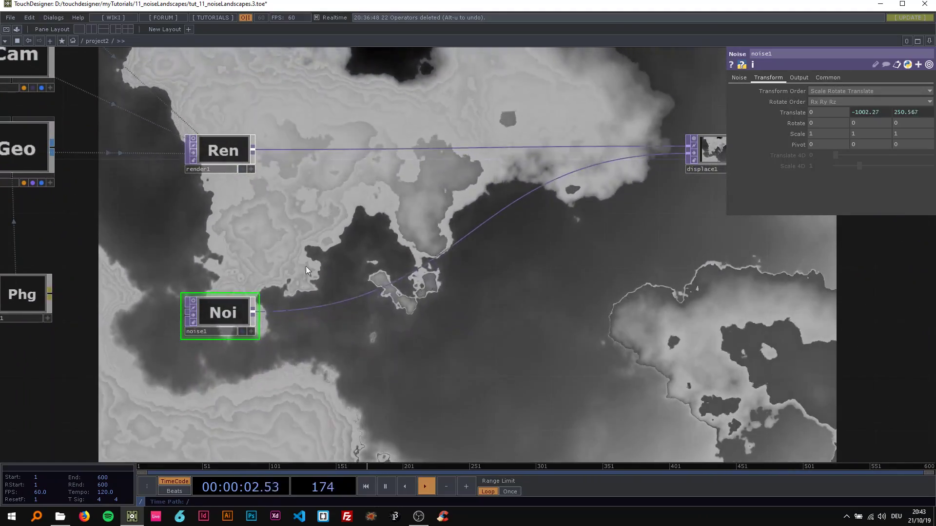
Step: Reduce the Noise TOP's Harmonic Gain to 0.22
{"action": "left_click", "coordinate": [739, 78]}
{"action": "left_click_drag", "start_coordinate": [861, 144], "coordinate": [847, 144]}
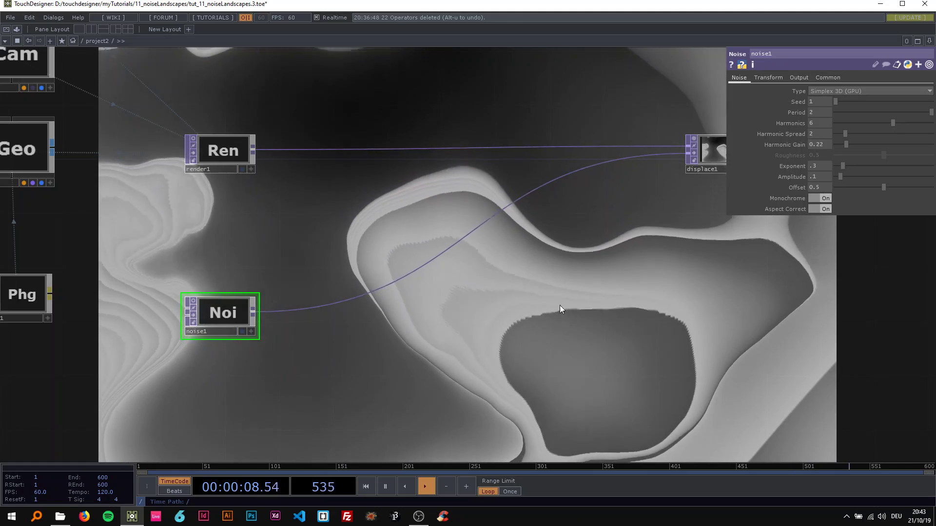
{"action": "left_click_drag", "start_coordinate": [560, 305], "coordinate": [469, 303]}
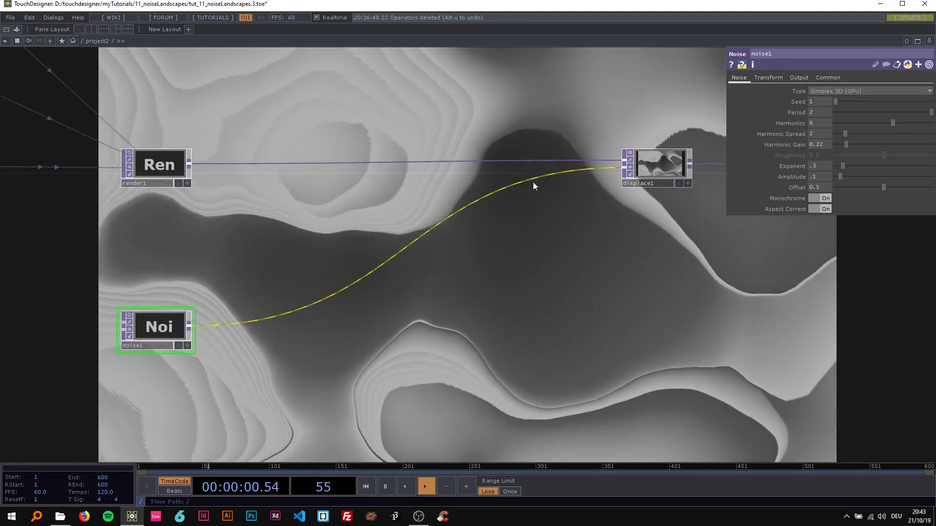
Step: Change the Noise TOP's Pixel Format to 32-bit float (RGBA)
{"action": "left_click", "coordinate": [828, 78]}
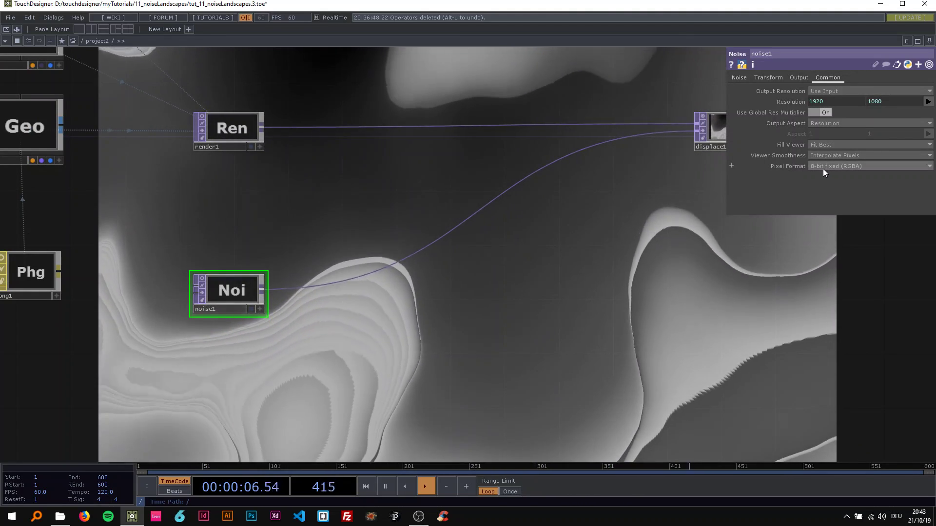
{"action": "left_click", "coordinate": [823, 168]}
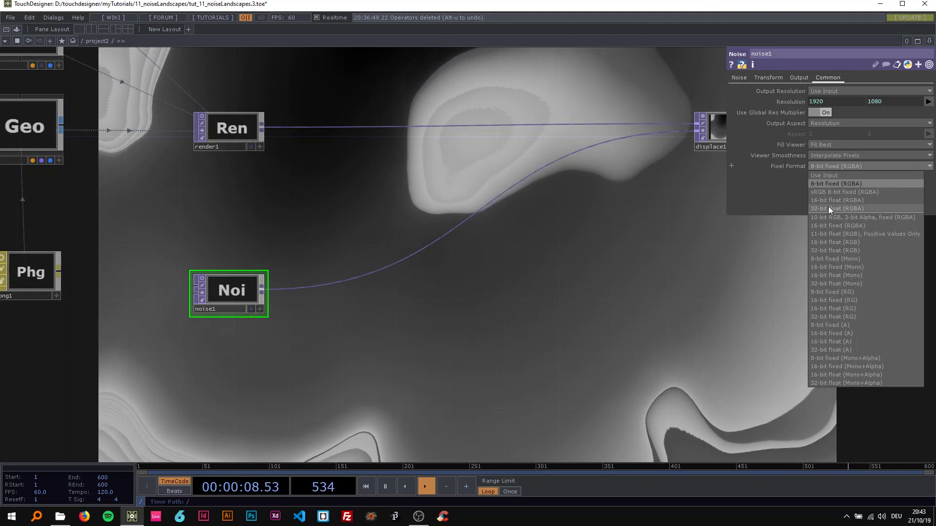
{"action": "left_click", "coordinate": [830, 208]}
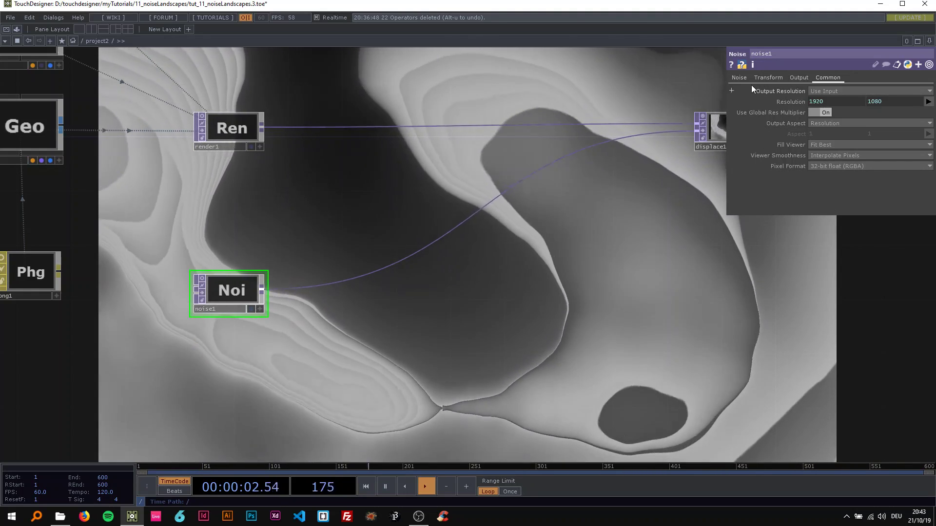
Step: Set the Noise TOP's Harmonic Gain to 0.42
{"action": "left_click", "coordinate": [741, 78]}
{"action": "scroll", "coordinate": [485, 289], "scroll_direction": "down", "scroll_amount": 3}
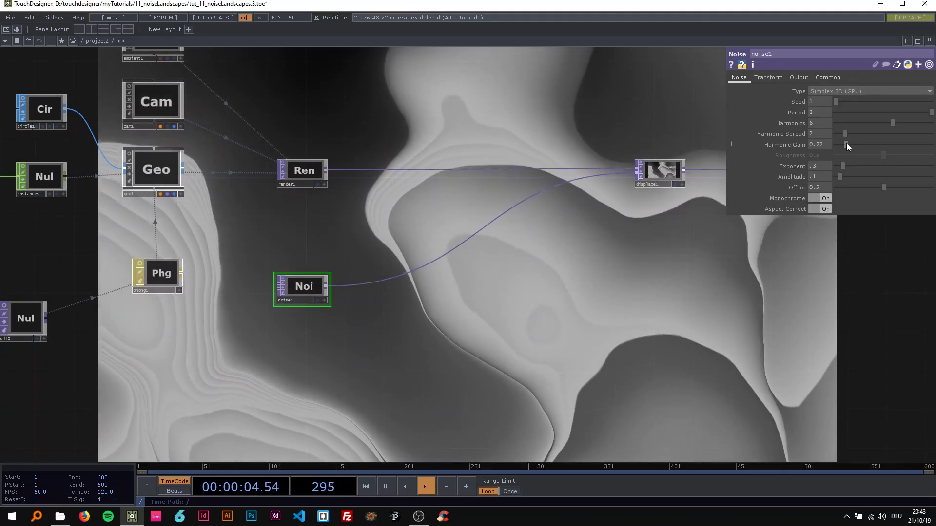
{"action": "left_click_drag", "start_coordinate": [846, 145], "coordinate": [855, 146]}
Step: Insert a Composite TOP on the wire between the Displace and the Lookup
{"action": "left_click_drag", "start_coordinate": [594, 296], "coordinate": [351, 313]}
{"action": "left_click_drag", "start_coordinate": [430, 181], "coordinate": [387, 180]}
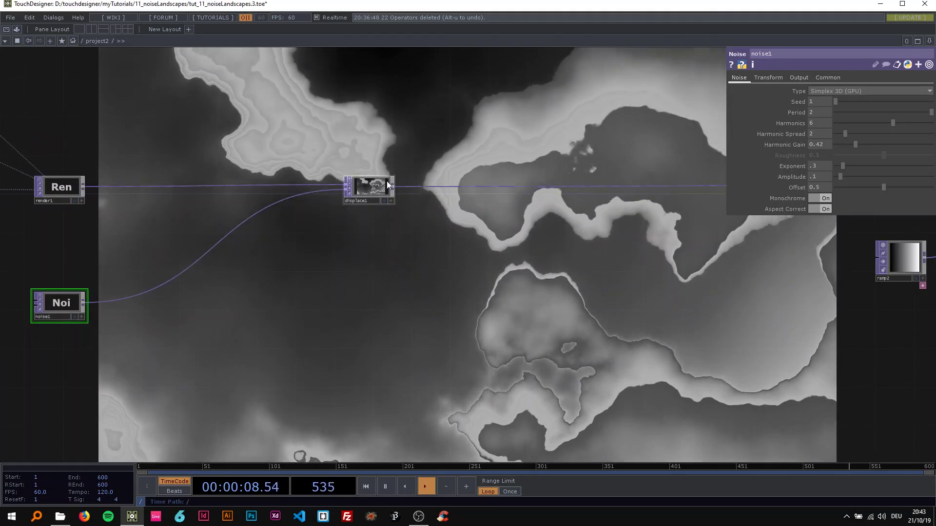
{"action": "scroll", "coordinate": [334, 266], "scroll_direction": "down", "scroll_amount": 5}
{"action": "scroll", "coordinate": [340, 262], "scroll_direction": "up", "scroll_amount": 3}
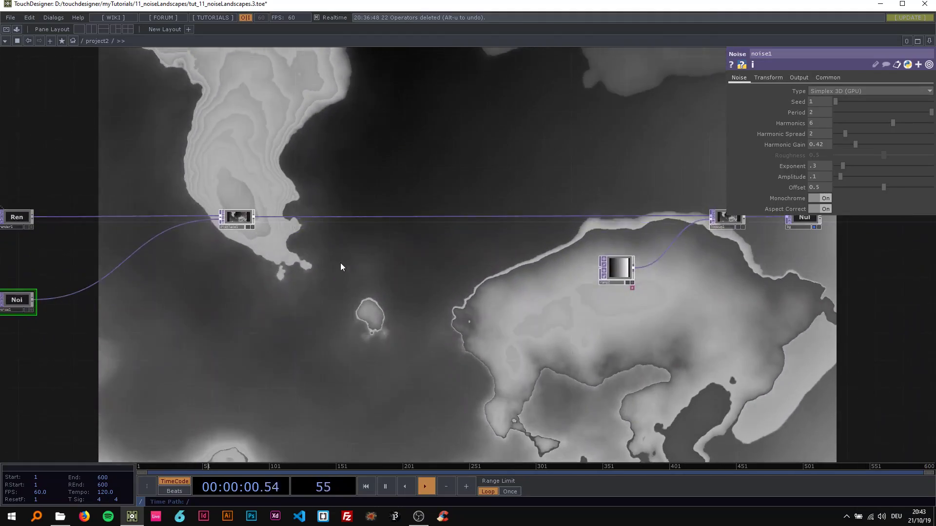
{"action": "left_click_drag", "start_coordinate": [393, 254], "coordinate": [464, 261]}
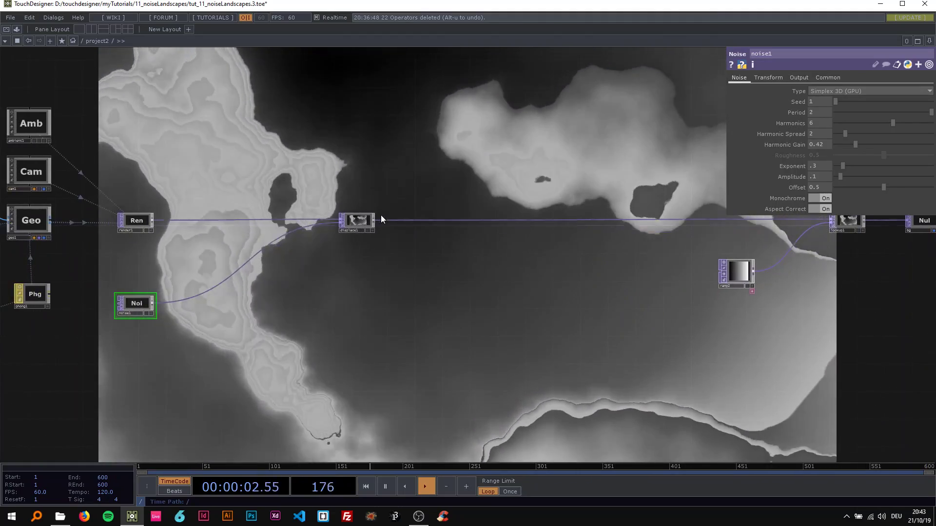
{"action": "right_click", "coordinate": [552, 220]}
{"action": "left_click", "coordinate": [567, 209]}
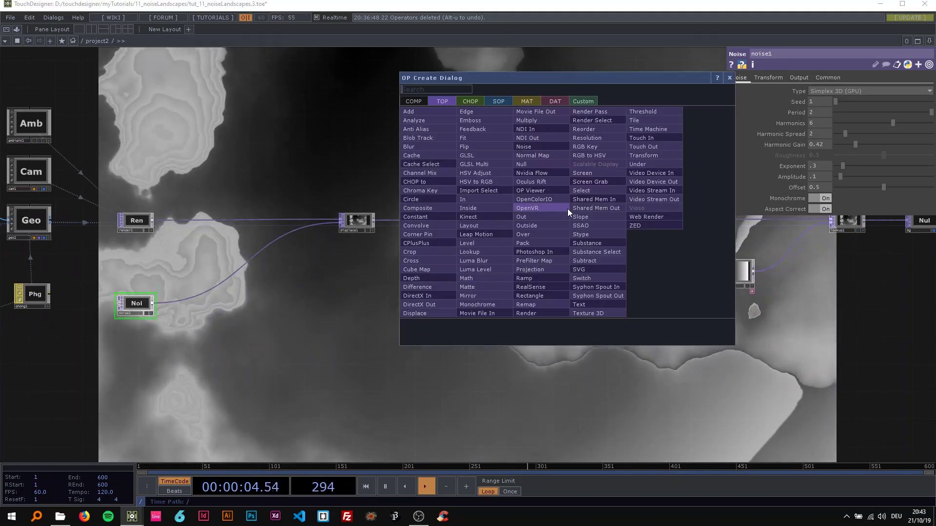
{"action": "type", "text": "comp"}
{"action": "key", "text": "Return"}
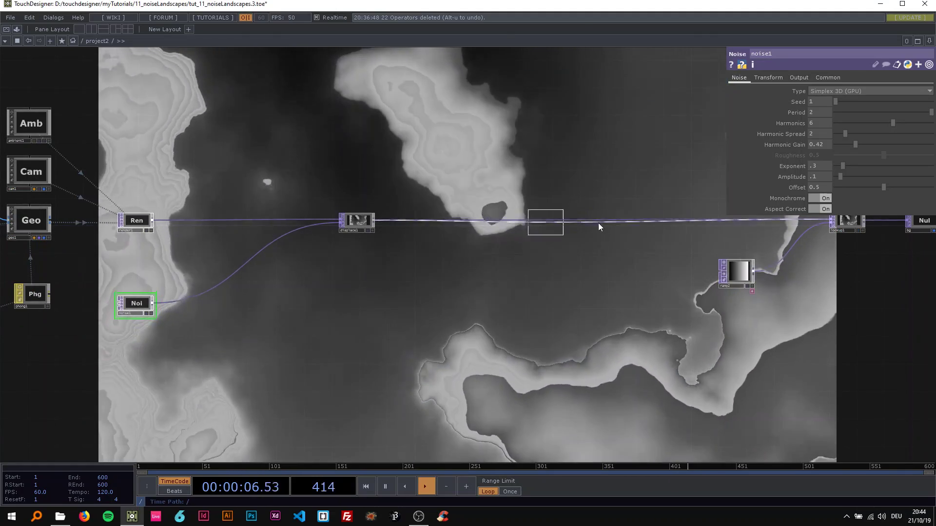
{"action": "left_click", "coordinate": [598, 220]}
{"action": "scroll", "coordinate": [438, 258], "scroll_direction": "up", "scroll_amount": 3}
{"action": "left_click_drag", "start_coordinate": [419, 268], "coordinate": [477, 241]}
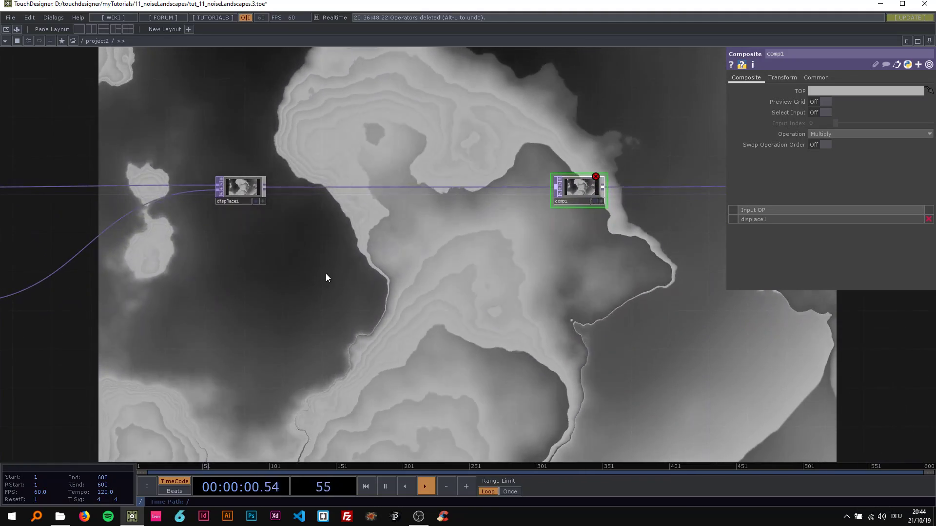
{"action": "key", "text": "Tab"}
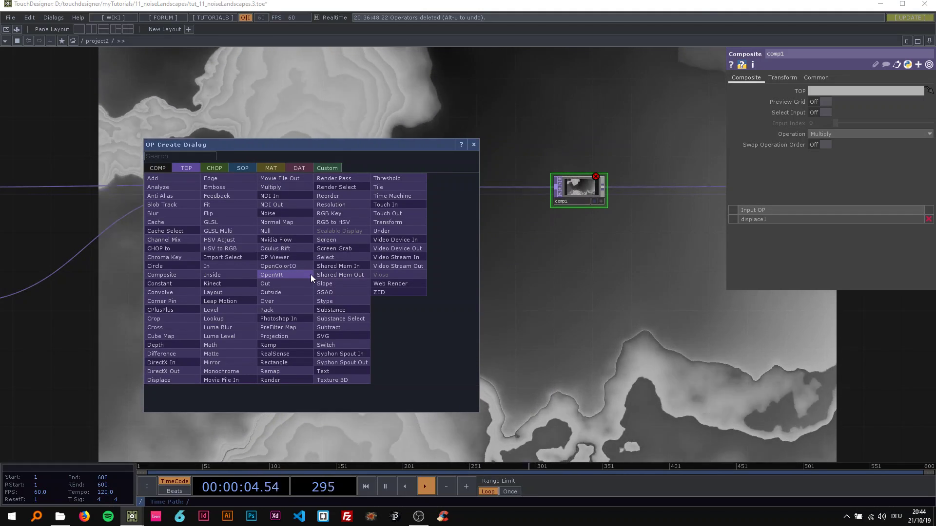
{"action": "type", "text": "nos"}
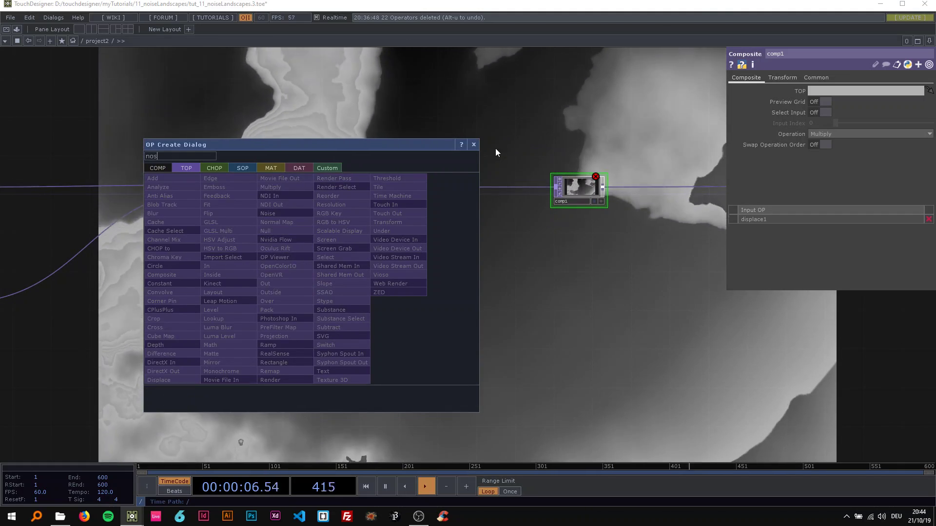
{"action": "left_click", "coordinate": [477, 147]}
Step: Duplicate the Noise TOP and place the copy below the wire between the Displace and the Composite
{"action": "left_click_drag", "start_coordinate": [416, 299], "coordinate": [498, 279]}
{"action": "scroll", "coordinate": [497, 279], "scroll_direction": "down", "scroll_amount": 3}
{"action": "left_click", "coordinate": [159, 284]}
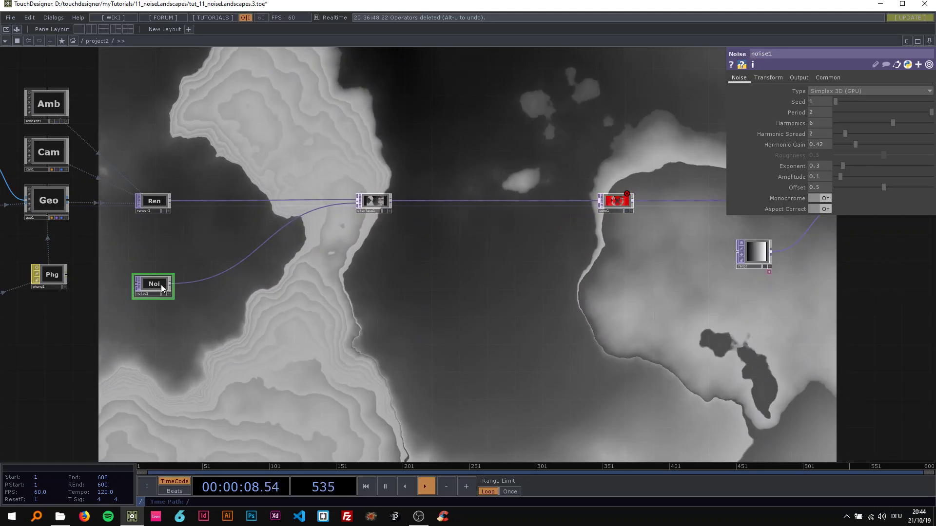
{"action": "key", "text": "ctrl+c"}
{"action": "key", "text": "ctrl+v"}
{"action": "left_click_drag", "start_coordinate": [157, 311], "coordinate": [501, 283]}
{"action": "scroll", "coordinate": [510, 276], "scroll_direction": "up", "scroll_amount": 3}
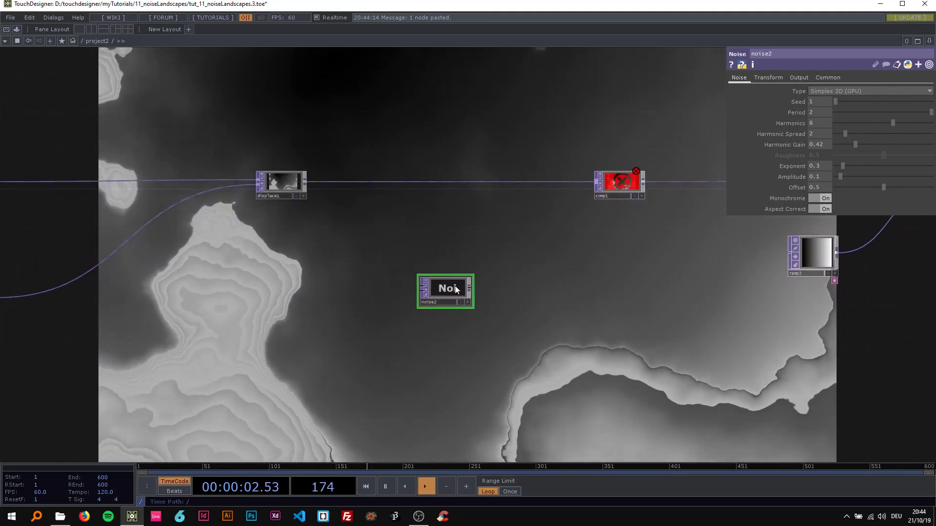
Step: Set the duplicated Noise TOP's Type to Random (GPU)
{"action": "left_click", "coordinate": [826, 79]}
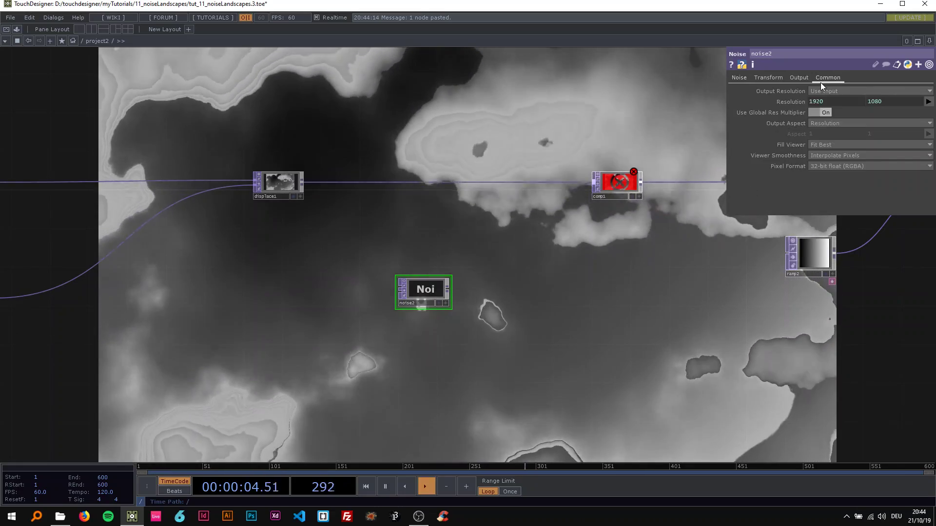
{"action": "left_click", "coordinate": [767, 78]}
{"action": "left_click", "coordinate": [796, 113]}
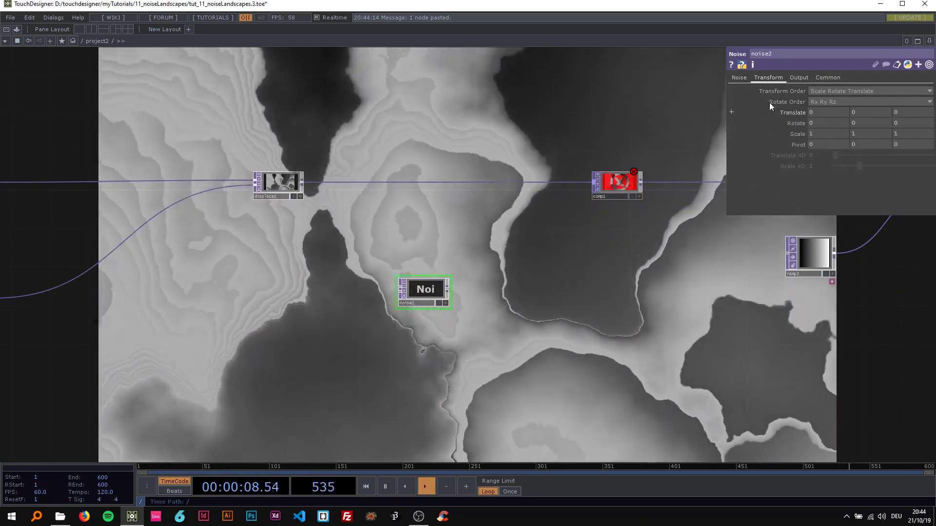
{"action": "left_click", "coordinate": [739, 78]}
{"action": "scroll", "coordinate": [455, 282], "scroll_direction": "up", "scroll_amount": 5}
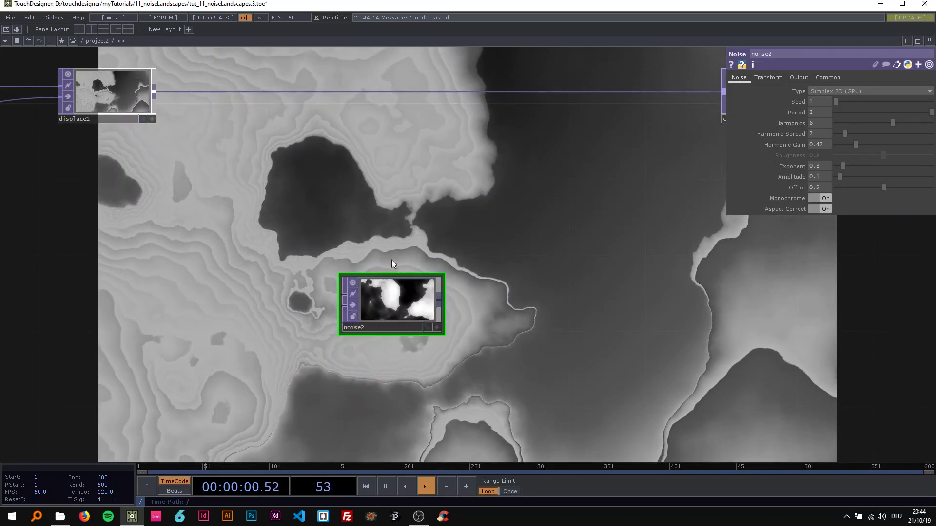
{"action": "scroll", "coordinate": [282, 249], "scroll_direction": "up", "scroll_amount": 2}
{"action": "left_click", "coordinate": [823, 91]}
{"action": "left_click", "coordinate": [828, 149]}
{"action": "scroll", "coordinate": [293, 263], "scroll_direction": "up", "scroll_amount": 4}
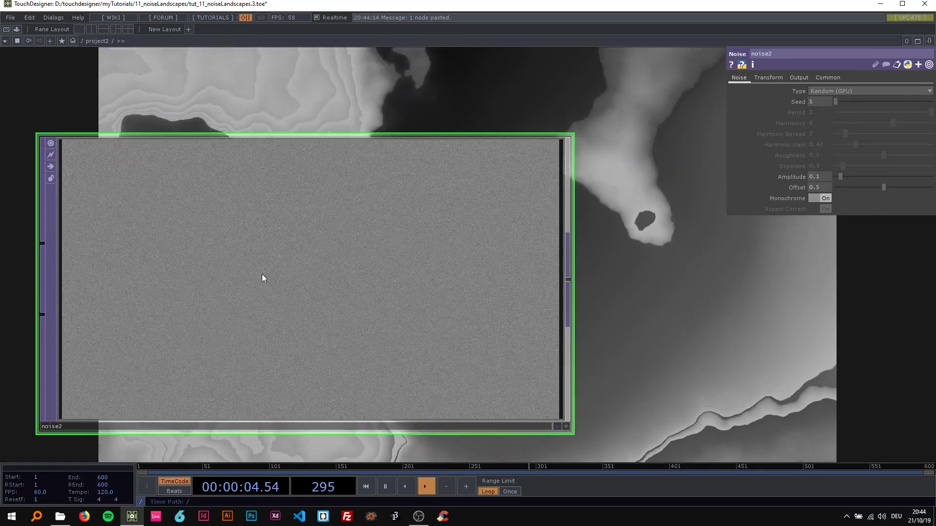
{"action": "scroll", "coordinate": [317, 244], "scroll_direction": "down", "scroll_amount": 4}
{"action": "left_click_drag", "start_coordinate": [321, 246], "coordinate": [300, 247]}
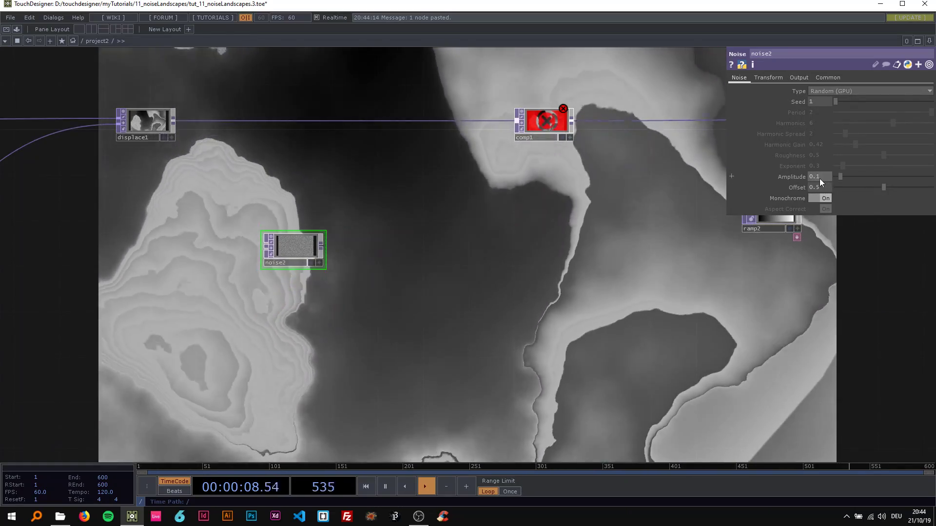
Step: Add a Level TOP after the duplicated Noise TOP and place it beside that noise
{"action": "left_click", "coordinate": [321, 246]}
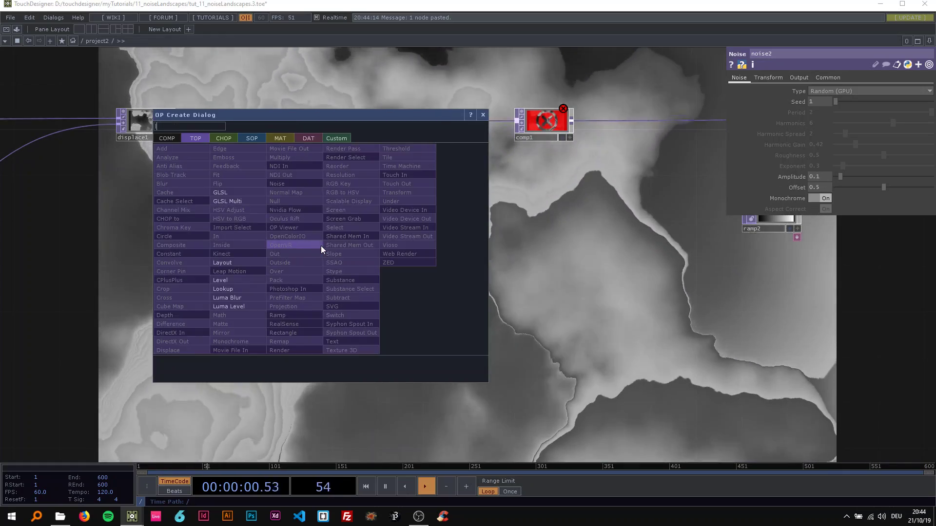
{"action": "left_click", "coordinate": [243, 278]}
{"action": "left_click", "coordinate": [393, 249]}
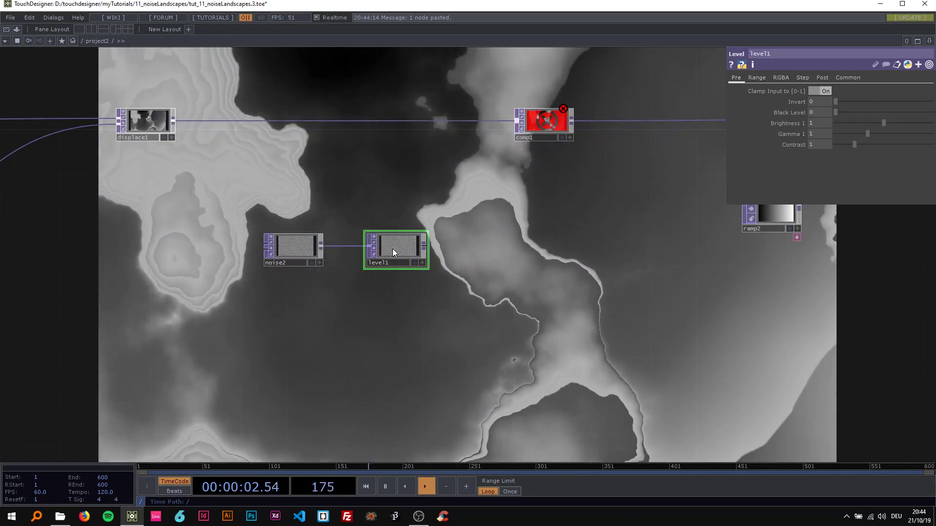
{"action": "scroll", "coordinate": [390, 246], "scroll_direction": "up", "scroll_amount": 3}
{"action": "left_click_drag", "start_coordinate": [386, 238], "coordinate": [378, 238]}
{"action": "left_click_drag", "start_coordinate": [390, 182], "coordinate": [384, 187]}
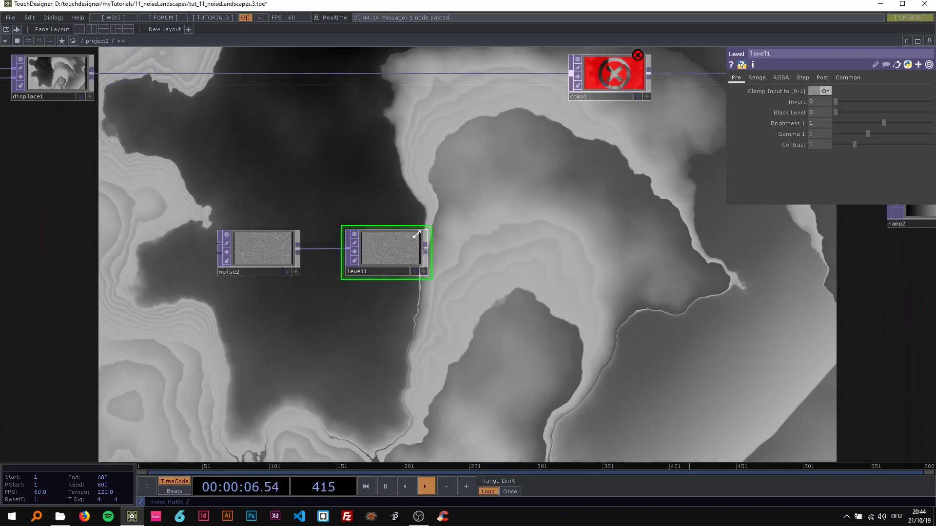
Step: Connect the Level to the Composite TOP as its second input and set the Composite's Operation to Add
{"action": "left_click_drag", "start_coordinate": [425, 249], "coordinate": [562, 80]}
{"action": "left_click_drag", "start_coordinate": [524, 173], "coordinate": [456, 226]}
{"action": "left_click_drag", "start_coordinate": [542, 123], "coordinate": [557, 122]}
{"action": "left_click", "coordinate": [799, 134]}
{"action": "left_click", "coordinate": [823, 142]}
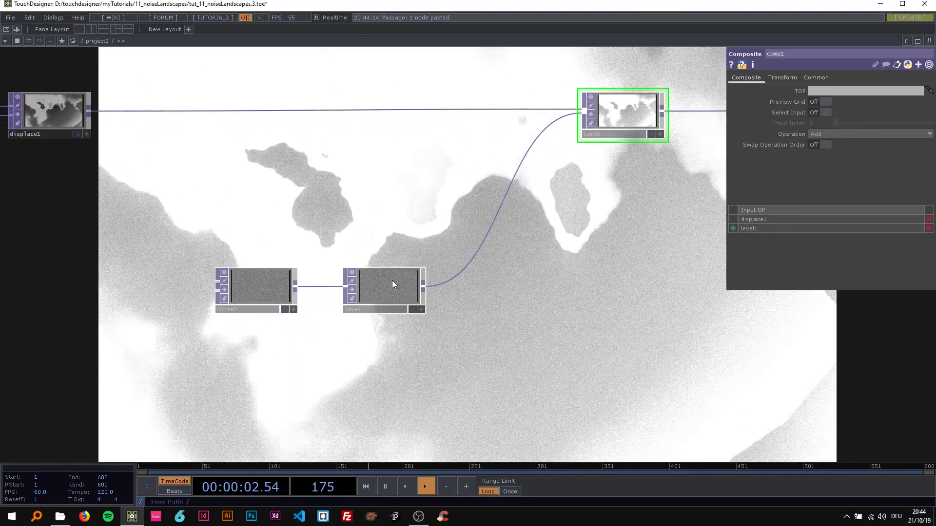
Step: Set the Level TOP's Opacity to 0.3
{"action": "left_click", "coordinate": [393, 280]}
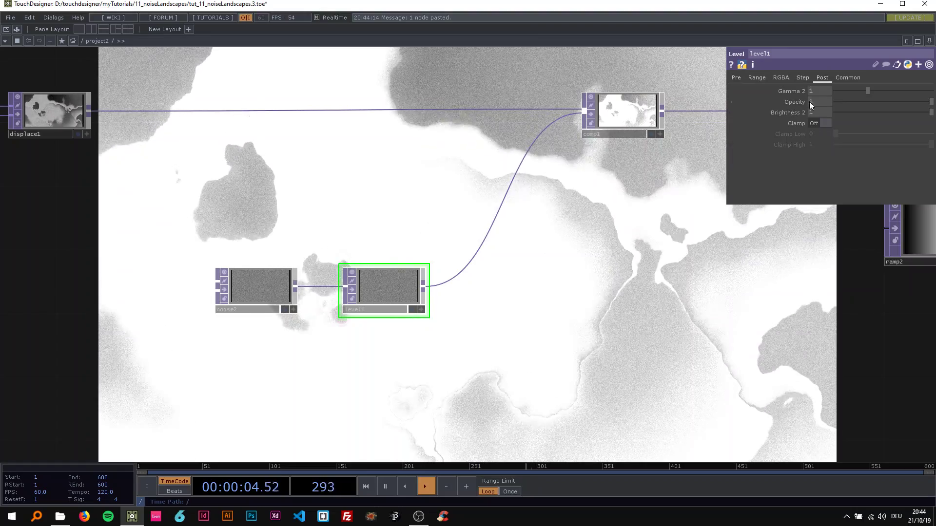
{"action": "type", "text": ".3"}
{"action": "key", "text": "Return"}
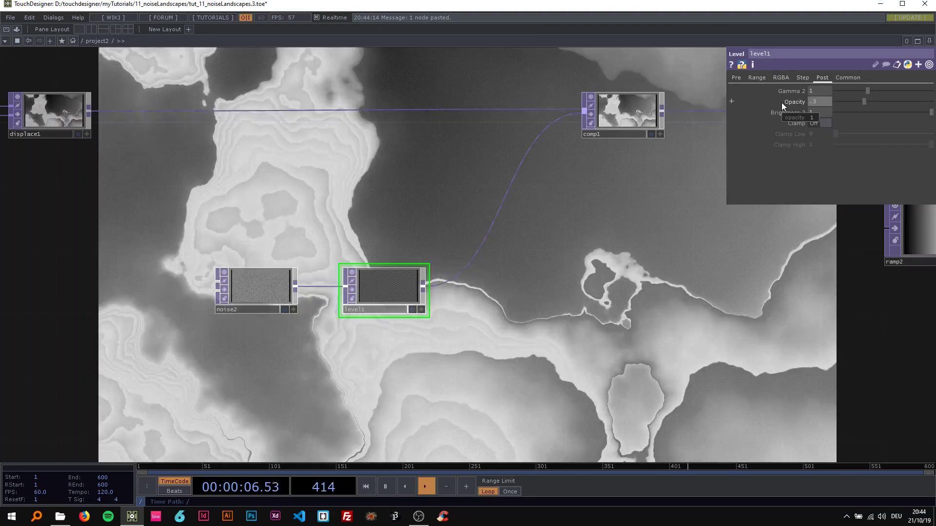
Step: Tidy the network by moving the Displace TOP closer to the Composite and the Ramp TOP a little lower
{"action": "middle_click_drag", "start_coordinate": [576, 264], "coordinate": [546, 257]}
{"action": "left_click_drag", "start_coordinate": [546, 257], "coordinate": [399, 272]}
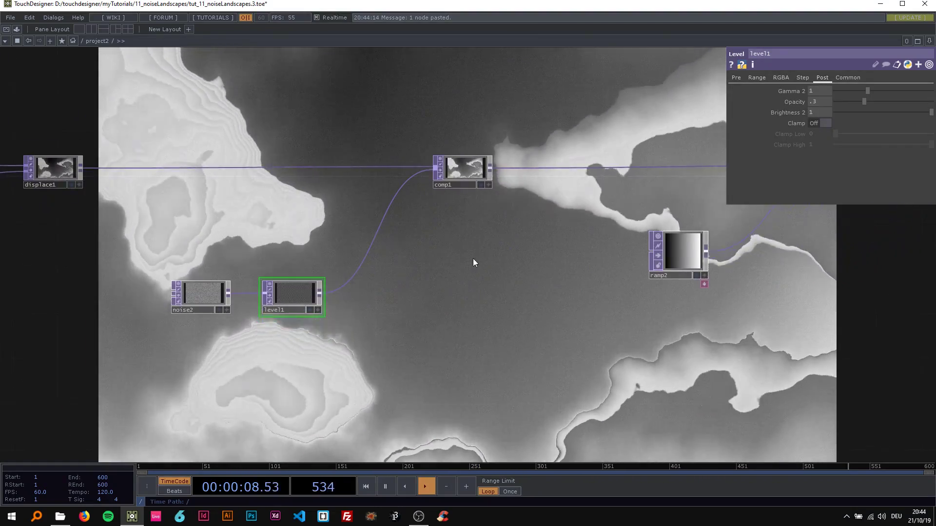
{"action": "left_click_drag", "start_coordinate": [447, 247], "coordinate": [401, 253]}
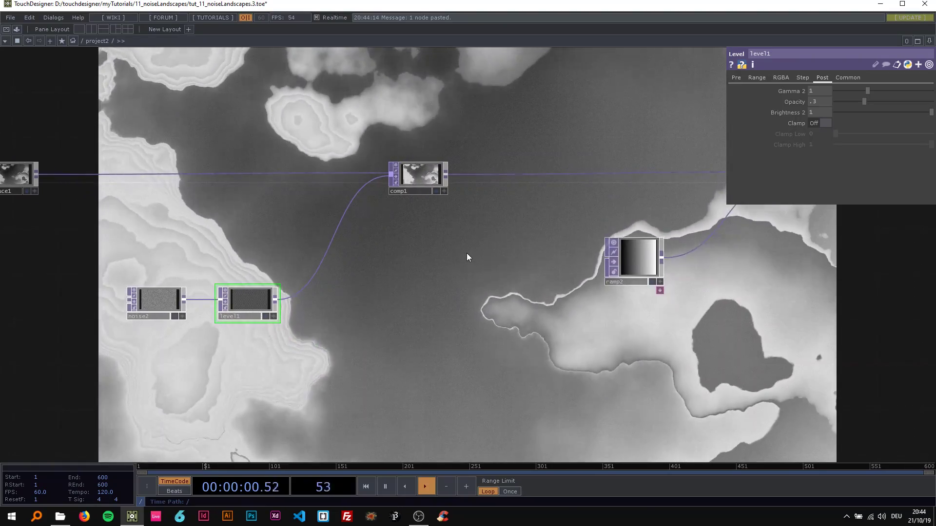
{"action": "scroll", "coordinate": [467, 253], "scroll_direction": "down", "scroll_amount": 2}
{"action": "left_click_drag", "start_coordinate": [468, 251], "coordinate": [567, 280]}
{"action": "scroll", "coordinate": [567, 280], "scroll_direction": "down", "scroll_amount": 4}
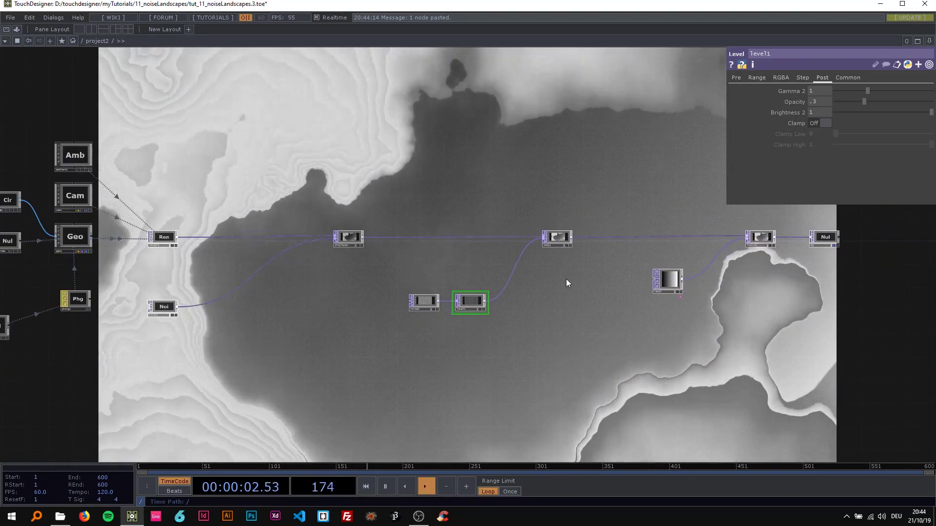
{"action": "scroll", "coordinate": [564, 280], "scroll_direction": "up", "scroll_amount": 3}
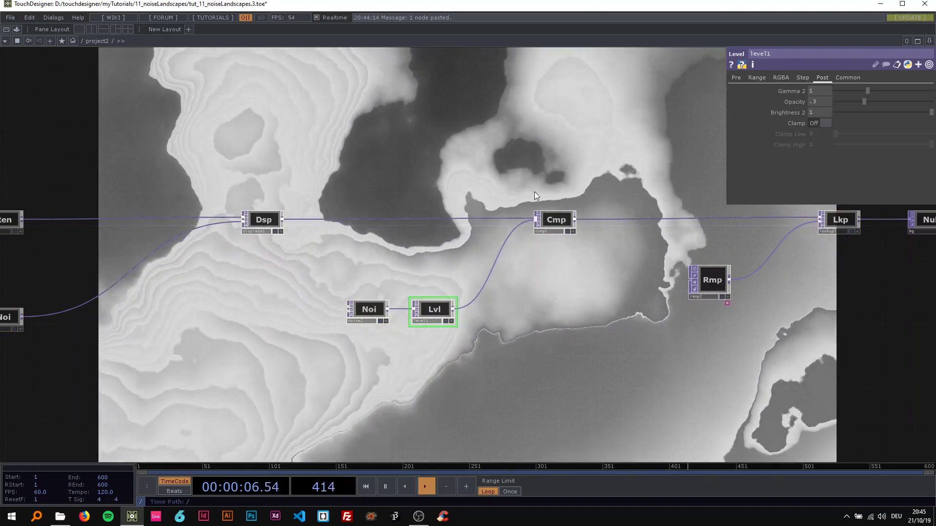
{"action": "left_click_drag", "start_coordinate": [263, 224], "coordinate": [319, 224]}
{"action": "left_click_drag", "start_coordinate": [736, 274], "coordinate": [517, 272]}
{"action": "left_click", "coordinate": [526, 247]}
{"action": "left_click_drag", "start_coordinate": [508, 240], "coordinate": [409, 205]}
{"action": "left_click_drag", "start_coordinate": [322, 256], "coordinate": [405, 265]}
{"action": "left_click", "coordinate": [218, 266]}
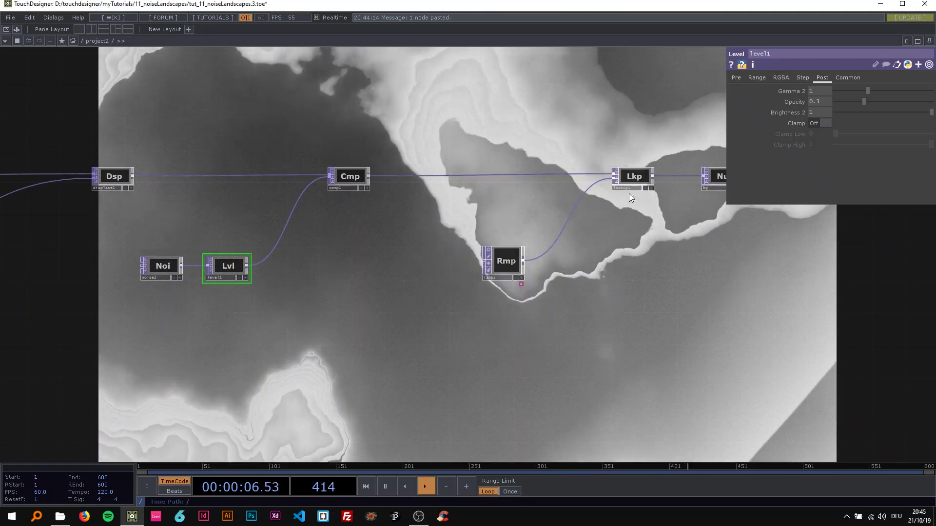
Step: Colour the Ramp TOP's first key a very dark blue with hue 237, saturation 0.397 and value 0.057
{"action": "left_click_drag", "start_coordinate": [554, 245], "coordinate": [443, 254]}
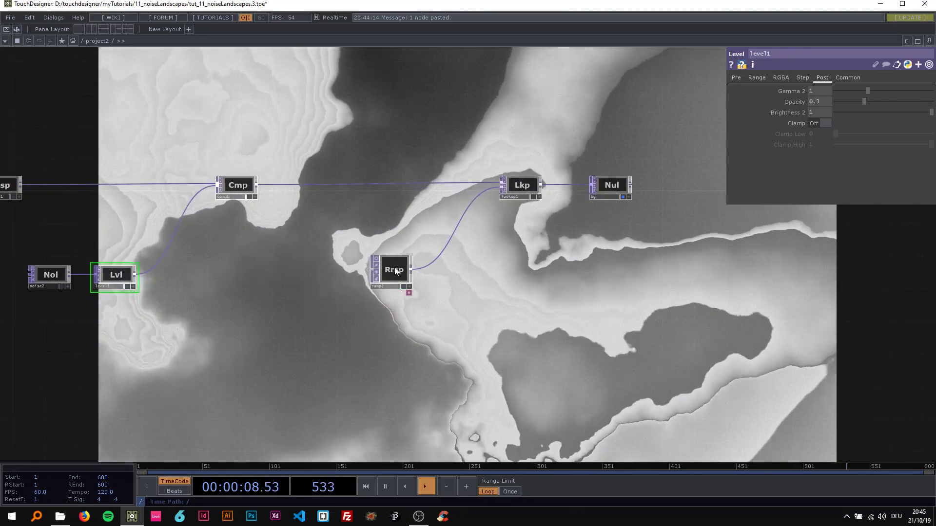
{"action": "left_click", "coordinate": [395, 271]}
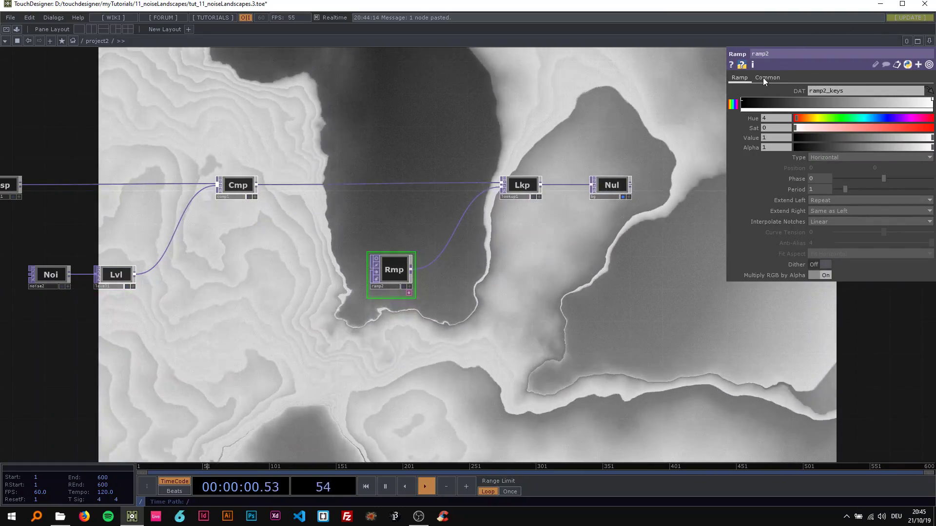
{"action": "scroll", "coordinate": [424, 205], "scroll_direction": "up", "scroll_amount": 3}
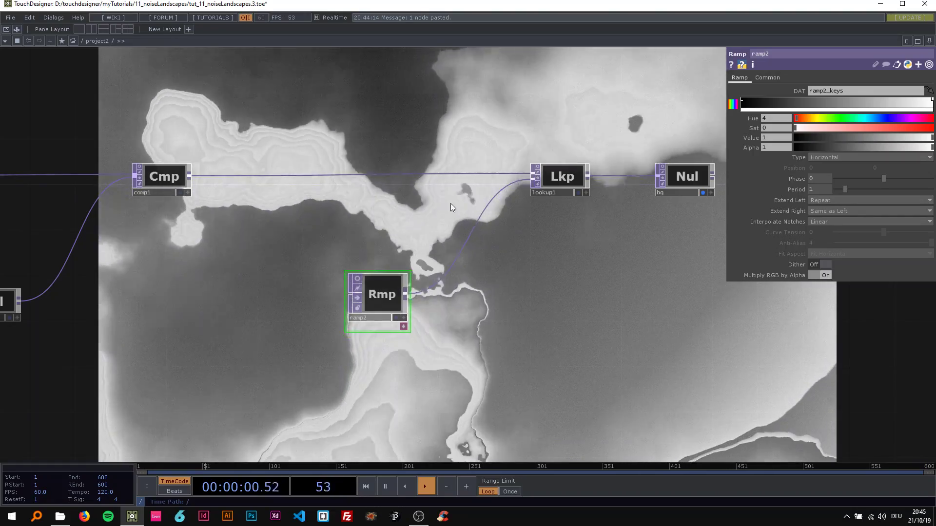
{"action": "left_click_drag", "start_coordinate": [382, 291], "coordinate": [359, 291]}
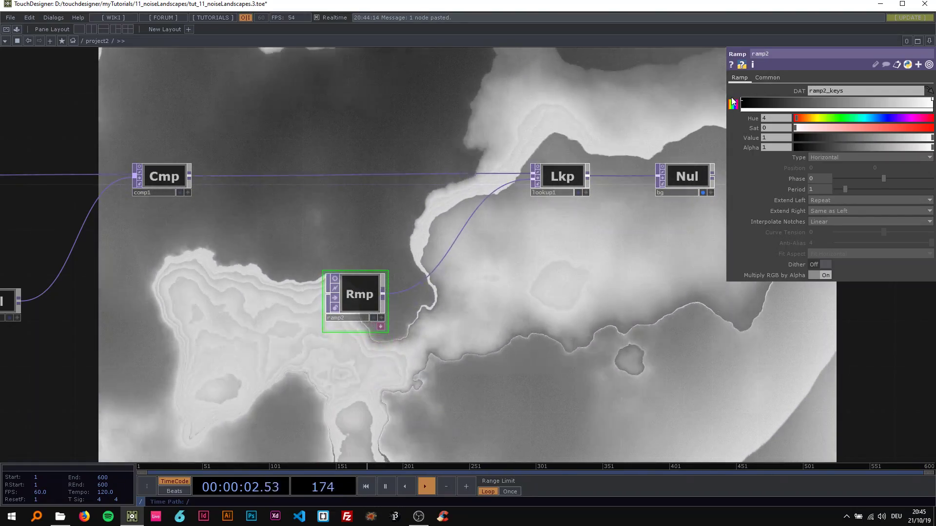
{"action": "left_click", "coordinate": [741, 100]}
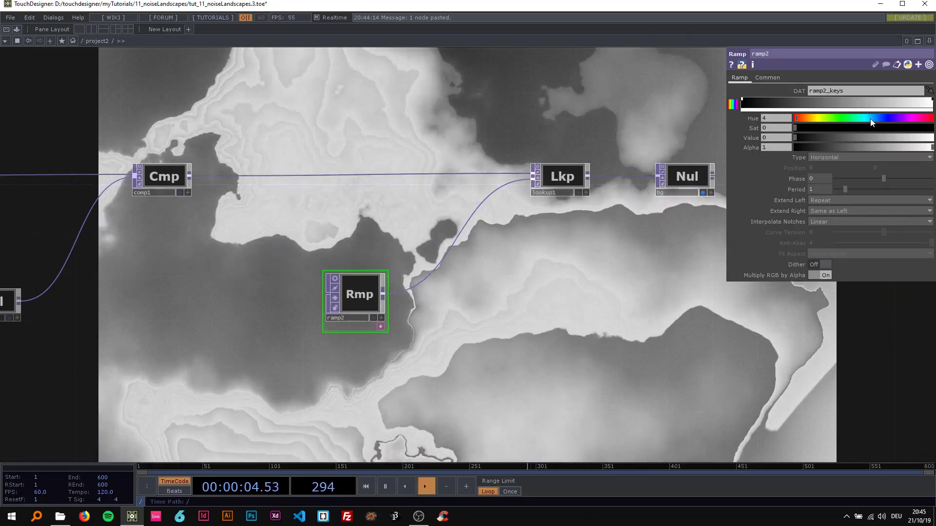
{"action": "left_click", "coordinate": [885, 119]}
{"action": "left_click", "coordinate": [817, 128]}
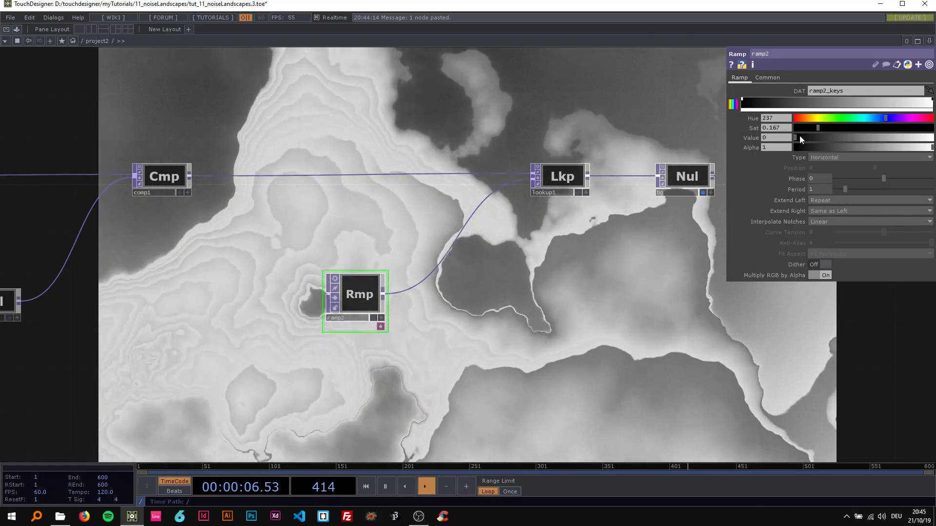
{"action": "left_click", "coordinate": [800, 138]}
{"action": "left_click", "coordinate": [850, 128]}
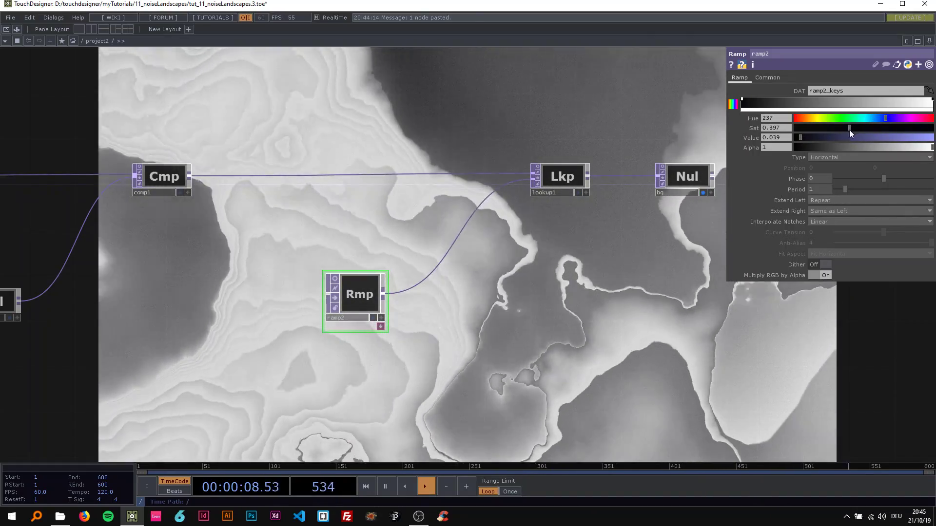
{"action": "left_click", "coordinate": [868, 138]}
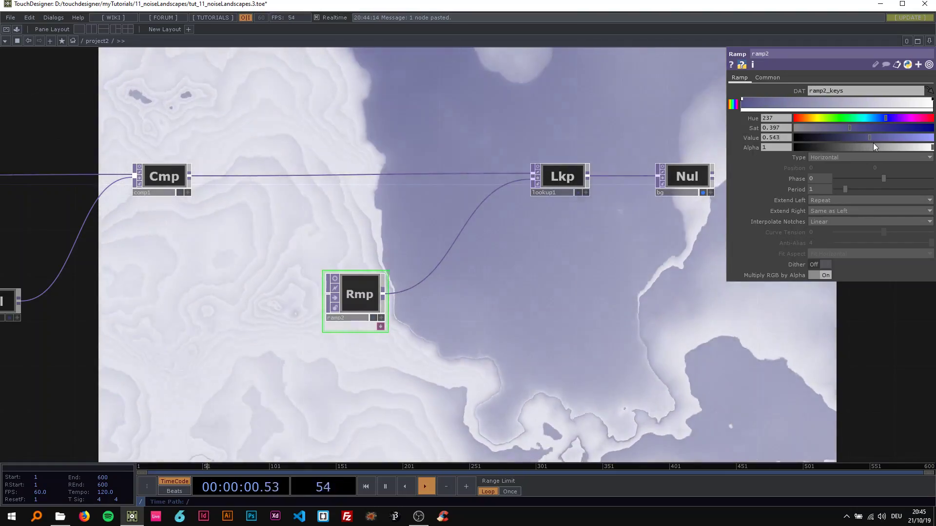
{"action": "left_click_drag", "start_coordinate": [869, 139], "coordinate": [803, 138]}
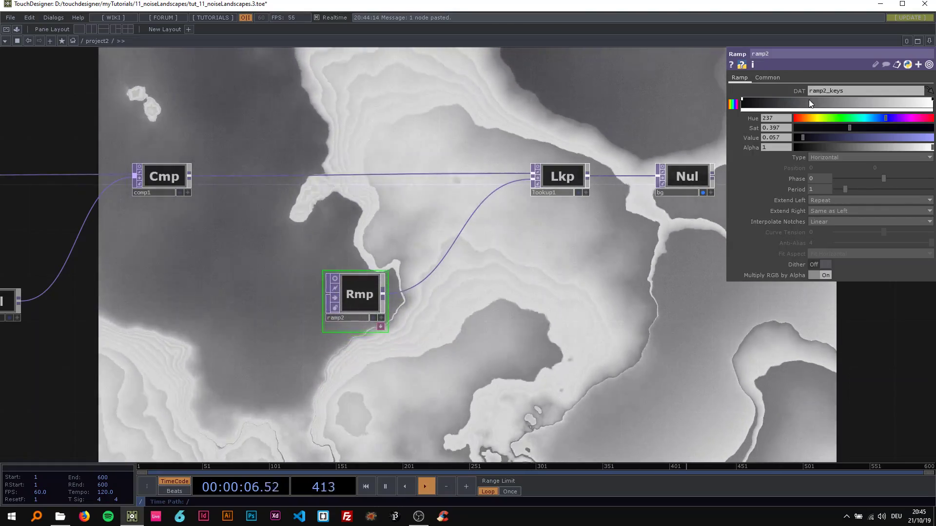
Step: Add a grey-blue key about a third of the way along the ramp with saturation 0.195 and value about 0.37
{"action": "left_click", "coordinate": [811, 100]}
{"action": "left_click_drag", "start_coordinate": [887, 126], "coordinate": [844, 137]}
{"action": "left_click", "coordinate": [842, 137]}
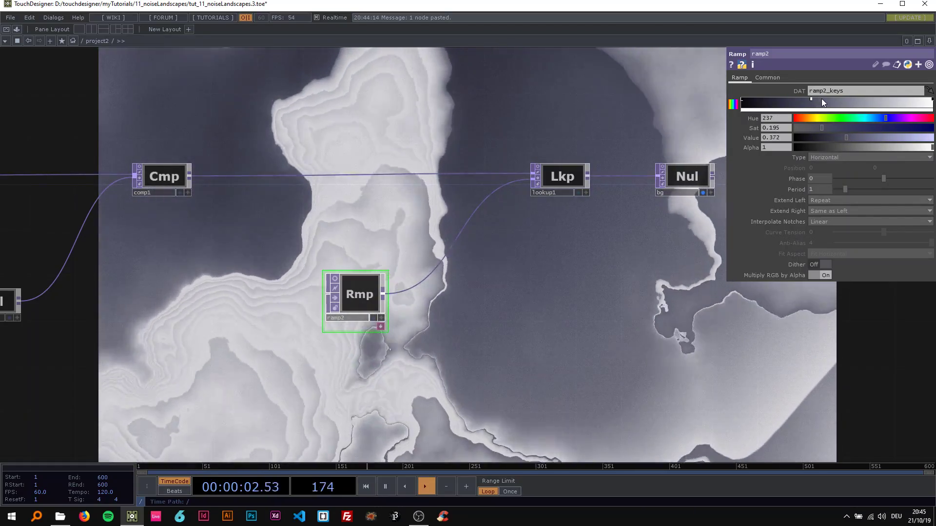
Step: Add a dull red key just after the grey-blue one, with hue 0 and saturation about 0.36
{"action": "left_click", "coordinate": [821, 101]}
{"action": "left_click_drag", "start_coordinate": [846, 131], "coordinate": [845, 130]}
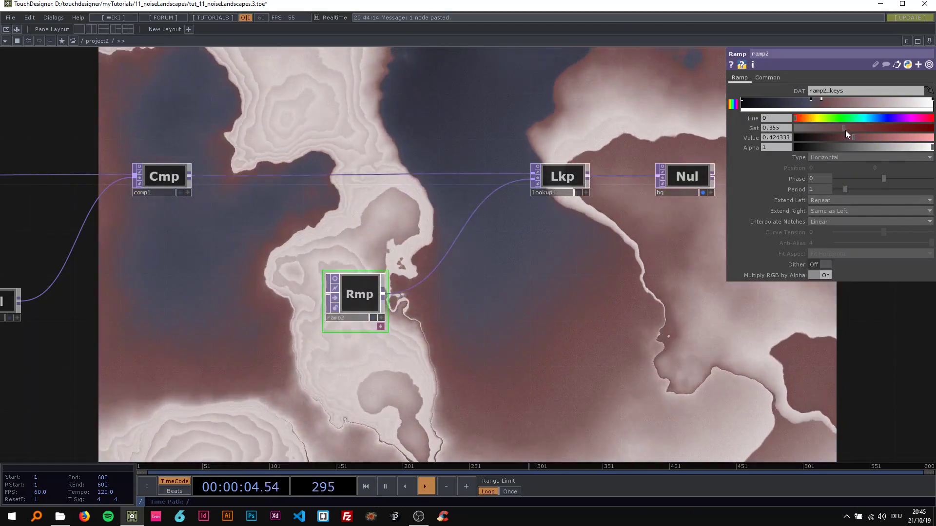
{"action": "left_click_drag", "start_coordinate": [523, 255], "coordinate": [565, 245]}
{"action": "left_click_drag", "start_coordinate": [534, 274], "coordinate": [560, 263]}
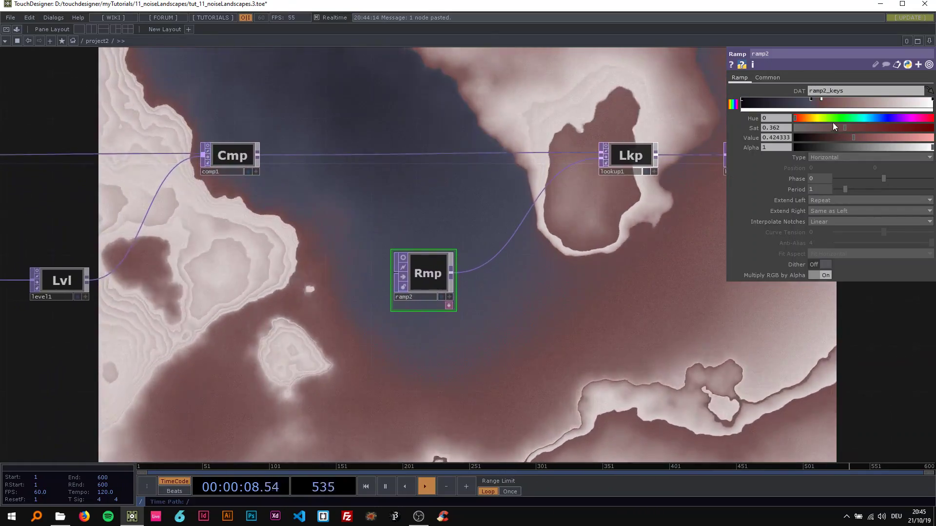
Step: Add a green key just after the red one, with hue 101, saturation 0.5 and value 0.5
{"action": "left_click", "coordinate": [833, 103]}
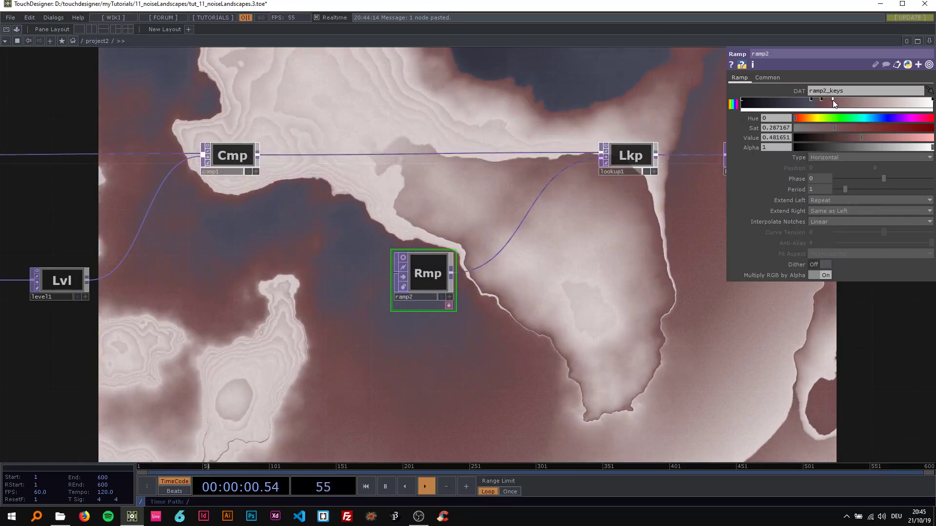
{"action": "left_click", "coordinate": [833, 118]}
{"action": "left_click_drag", "start_coordinate": [839, 127], "coordinate": [869, 140]}
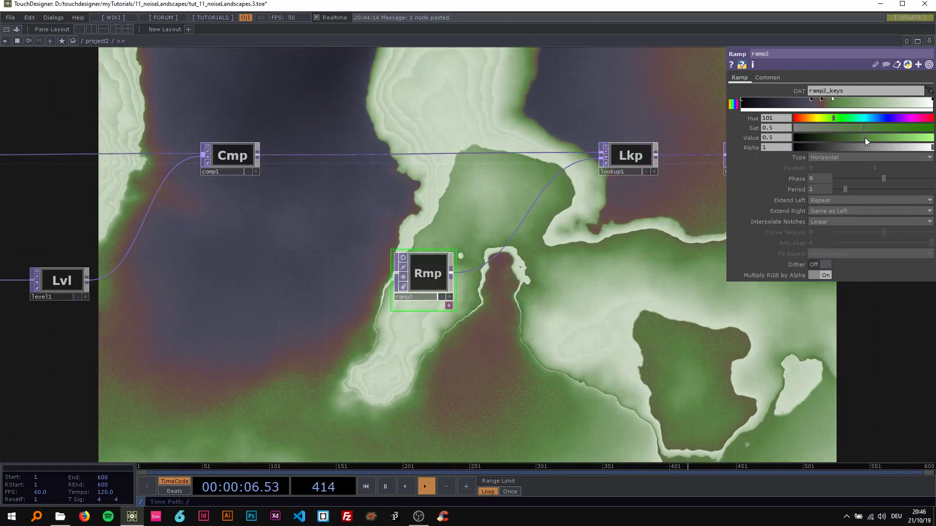
Step: Add a blue key after the green one in the ramp and set the green key's saturation to 0.33
{"action": "left_click", "coordinate": [854, 102]}
{"action": "left_click_drag", "start_coordinate": [830, 117], "coordinate": [872, 129]}
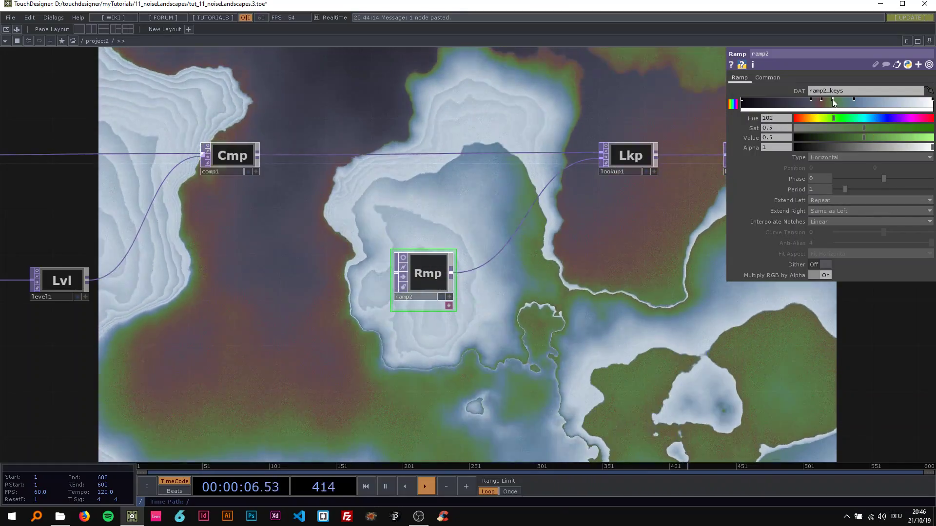
{"action": "left_click", "coordinate": [831, 99]}
{"action": "left_click", "coordinate": [841, 131]}
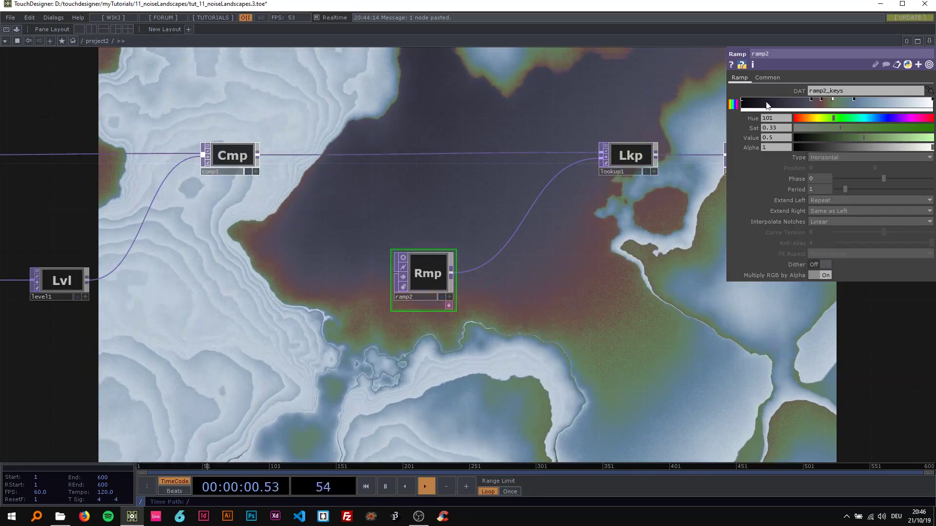
Step: Move the second Noise, the Level and the Composite TOPs together closer to the Lookup
{"action": "scroll", "coordinate": [383, 154], "scroll_direction": "down", "scroll_amount": 3}
{"action": "left_click_drag", "start_coordinate": [418, 201], "coordinate": [507, 212]}
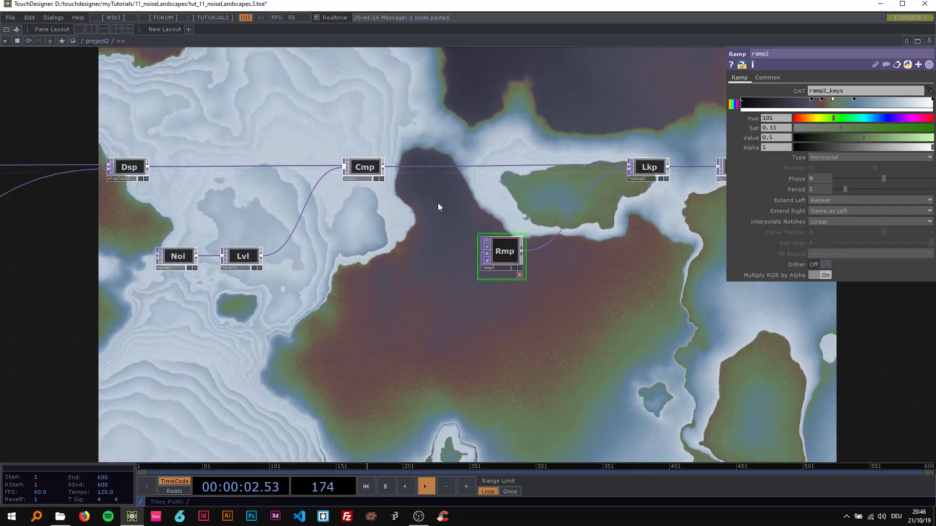
{"action": "left_click_drag", "start_coordinate": [425, 213], "coordinate": [493, 214]}
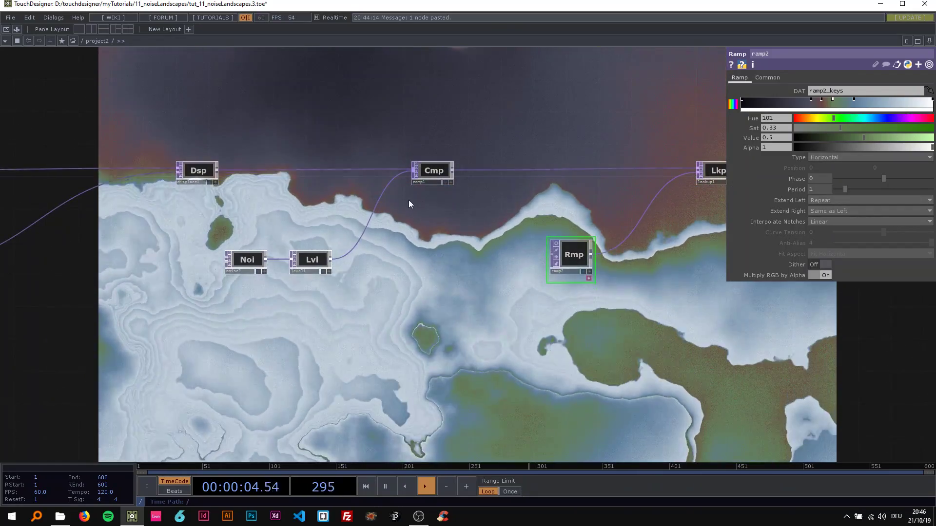
{"action": "right_click_drag", "start_coordinate": [356, 236], "coordinate": [438, 285]}
{"action": "left_click_drag", "start_coordinate": [308, 260], "coordinate": [374, 260]}
{"action": "scroll", "coordinate": [580, 234], "scroll_direction": "up", "scroll_amount": 3}
{"action": "left_click_drag", "start_coordinate": [578, 235], "coordinate": [540, 244]}
{"action": "left_click", "coordinate": [539, 263]}
{"action": "left_click_drag", "start_coordinate": [458, 253], "coordinate": [554, 252]}
{"action": "scroll", "coordinate": [554, 253], "scroll_direction": "down", "scroll_amount": 3}
{"action": "left_click_drag", "start_coordinate": [346, 234], "coordinate": [428, 237]}
{"action": "left_click_drag", "start_coordinate": [665, 268], "coordinate": [520, 271]}
Step: Add a sand-coloured key about three quarters along the ramp, with hue 38, saturation 0.259 and value about 0.76
{"action": "left_click", "coordinate": [885, 99]}
{"action": "left_click_drag", "start_coordinate": [881, 118], "coordinate": [904, 126]}
{"action": "mouse_move", "coordinate": [824, 128]}
{"action": "left_mouse_down"}
{"action": "mouse_move", "coordinate": [859, 126]}
{"action": "mouse_move", "coordinate": [831, 125]}
{"action": "left_mouse_up"}
{"action": "left_click", "coordinate": [808, 118]}
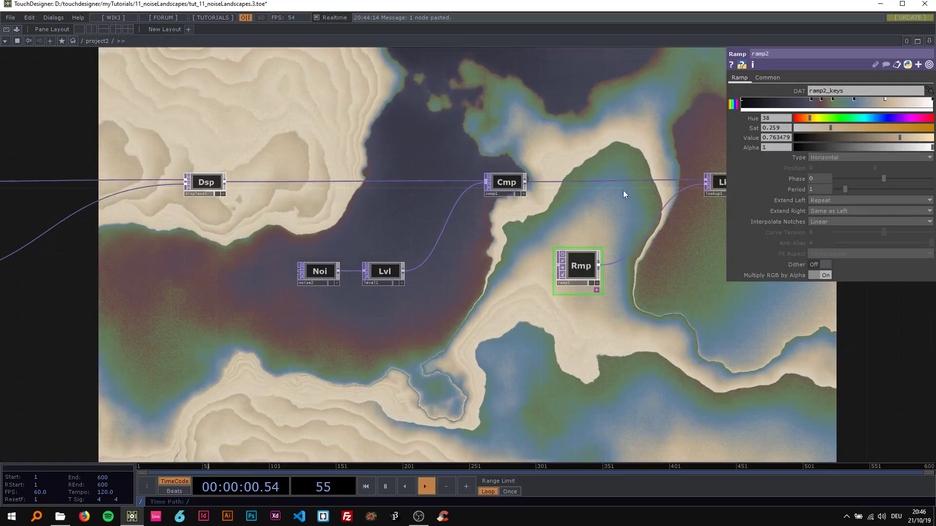
Step: Insert a Blur TOP on the wire between the Render and Displace TOPs
{"action": "left_click_drag", "start_coordinate": [513, 128], "coordinate": [855, 127]}
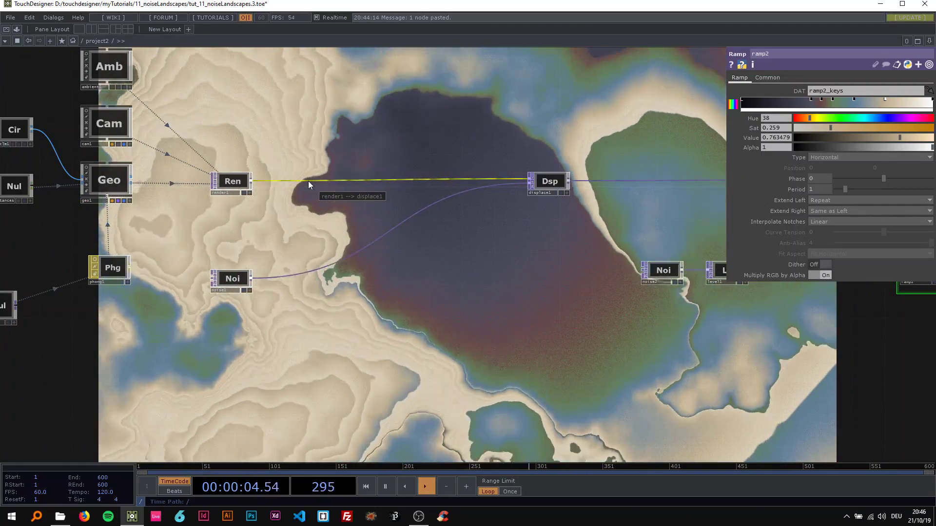
{"action": "right_click", "coordinate": [309, 180]}
{"action": "left_click", "coordinate": [322, 172]}
{"action": "type", "text": "blur"}
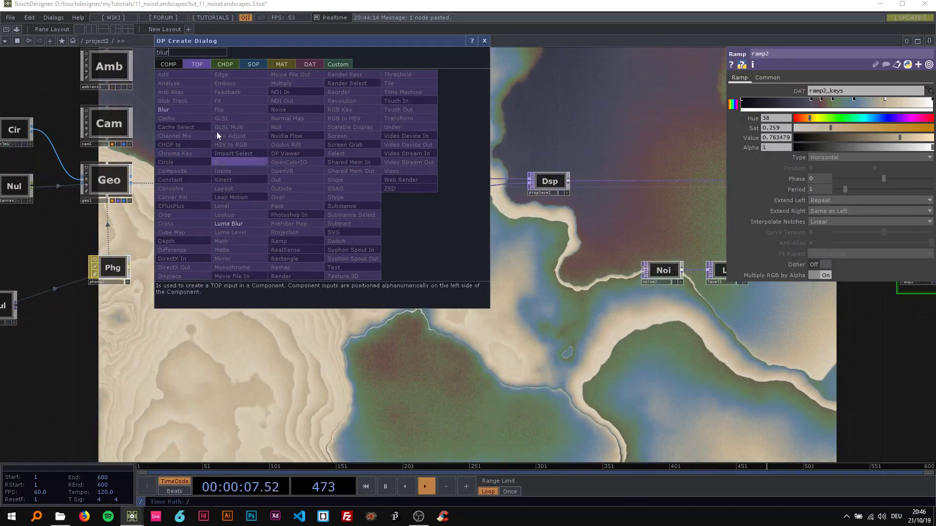
{"action": "left_click", "coordinate": [191, 112]}
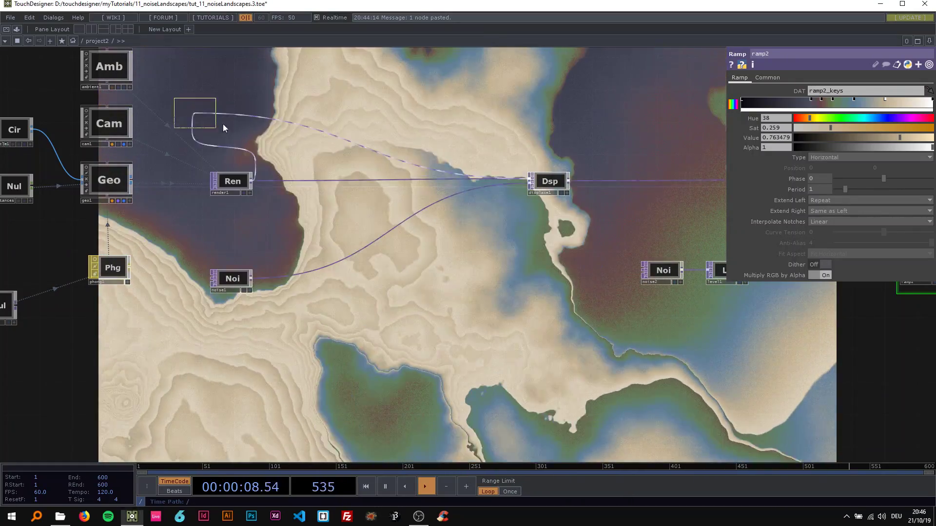
{"action": "left_click", "coordinate": [310, 182]}
{"action": "scroll", "coordinate": [310, 182], "scroll_direction": "up", "scroll_amount": 2}
{"action": "scroll", "coordinate": [312, 175], "scroll_direction": "up", "scroll_amount": 3}
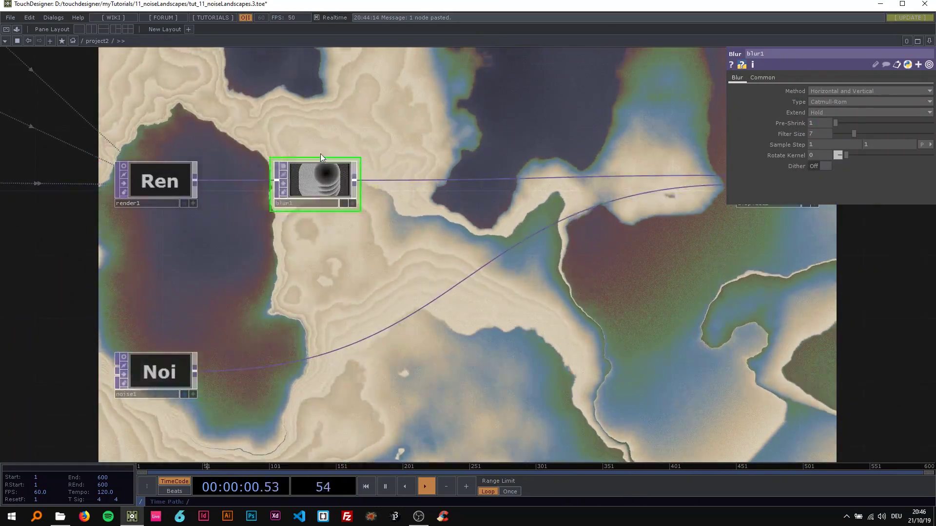
{"action": "left_click_drag", "start_coordinate": [292, 187], "coordinate": [460, 185]}
{"action": "scroll", "coordinate": [329, 237], "scroll_direction": "down", "scroll_amount": 3}
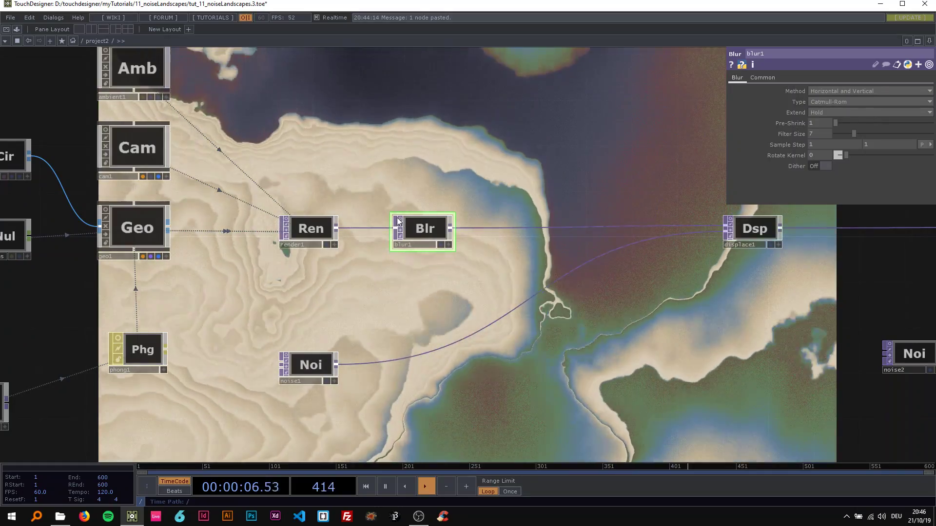
Step: Set the Blur's filter size to 32 and the Displace's UV weight to about 0.025
{"action": "left_click", "coordinate": [398, 221]}
{"action": "left_click_drag", "start_coordinate": [853, 133], "coordinate": [932, 146]}
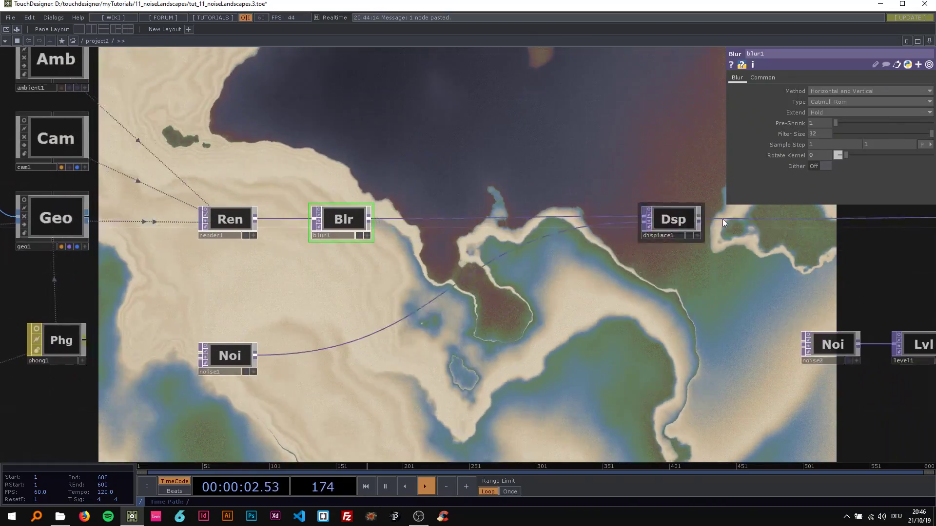
{"action": "left_click", "coordinate": [655, 217]}
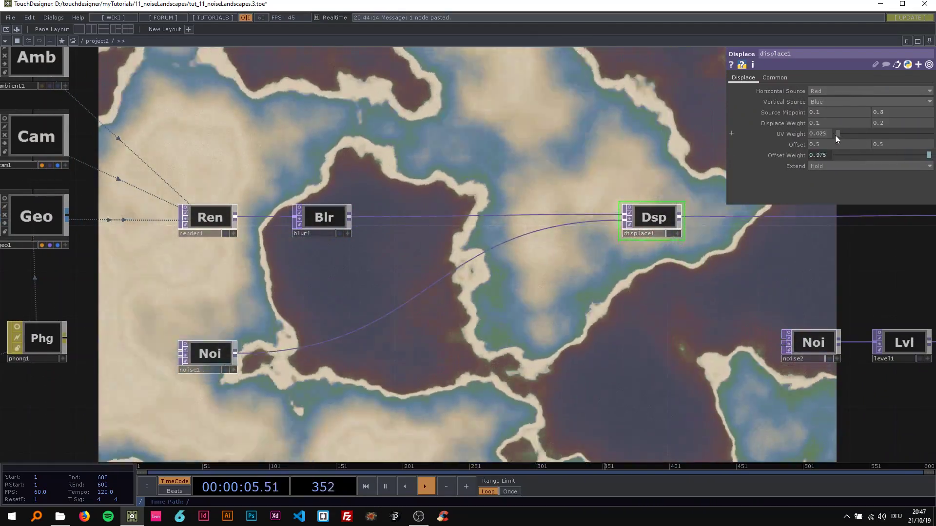
{"action": "mouse_move", "coordinate": [835, 135]}
{"action": "left_mouse_down"}
{"action": "mouse_move", "coordinate": [910, 141]}
{"action": "mouse_move", "coordinate": [846, 142]}
{"action": "mouse_move", "coordinate": [885, 145]}
{"action": "mouse_move", "coordinate": [809, 157]}
{"action": "mouse_move", "coordinate": [839, 134]}
{"action": "left_mouse_up"}
Step: Reduce the Blur's filter size to 1
{"action": "left_click", "coordinate": [340, 215]}
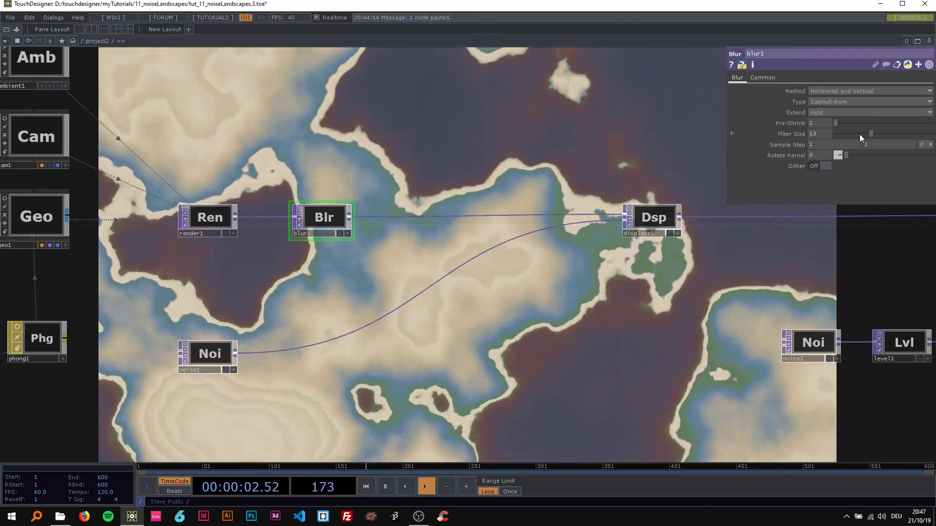
{"action": "left_click_drag", "start_coordinate": [930, 133], "coordinate": [752, 141]}
{"action": "left_click_drag", "start_coordinate": [815, 144], "coordinate": [671, 151]}
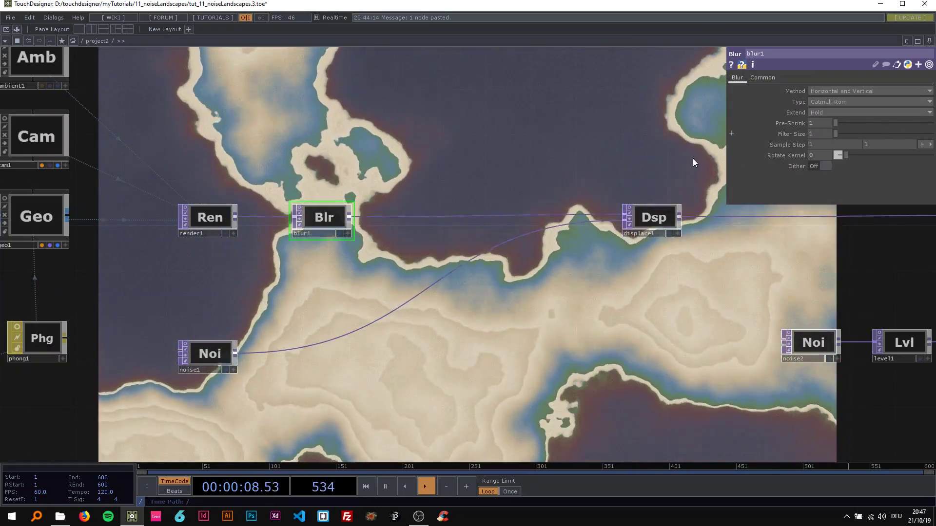
Step: Set the Geometry COMP's instance Scale X to the tx channel
{"action": "scroll", "coordinate": [507, 163], "scroll_direction": "down", "scroll_amount": 3}
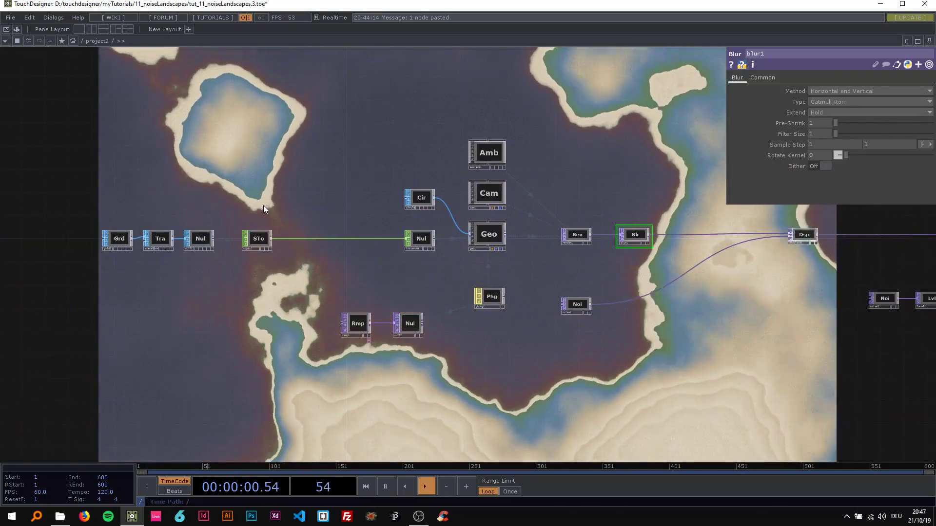
{"action": "scroll", "coordinate": [231, 238], "scroll_direction": "up", "scroll_amount": 3}
{"action": "left_click", "coordinate": [631, 244]}
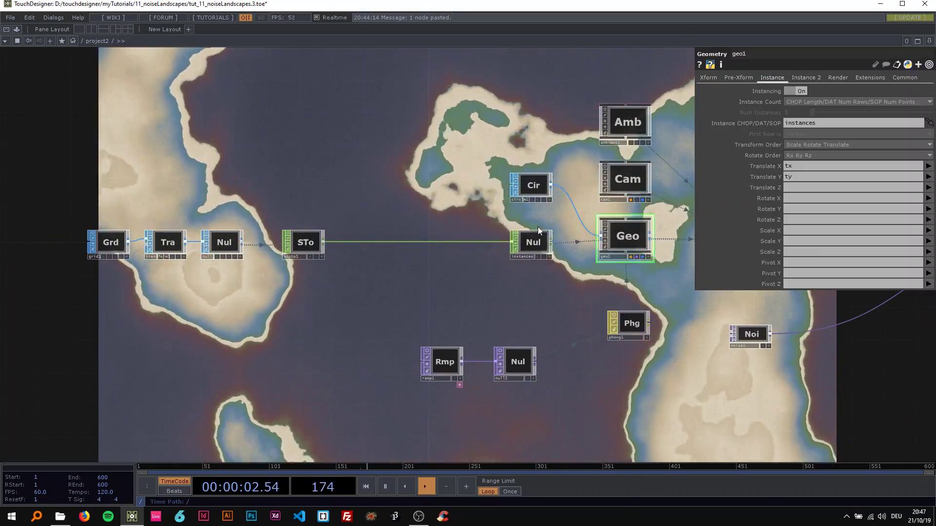
{"action": "left_click", "coordinate": [928, 240]}
{"action": "left_click_drag", "start_coordinate": [502, 156], "coordinate": [344, 153]}
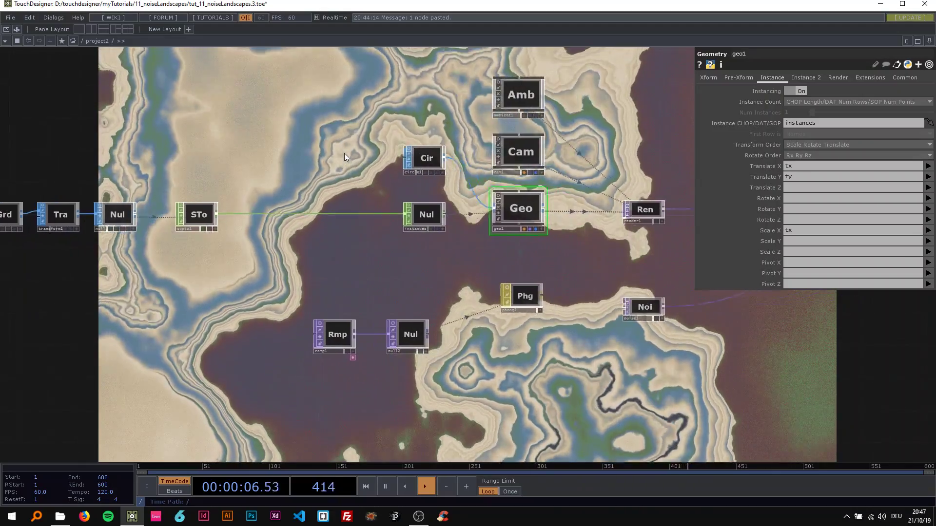
Step: Preview the Geometry and Render operators in their viewers and examine the shape of the scaled circle instances
{"action": "scroll", "coordinate": [536, 204], "scroll_direction": "up", "scroll_amount": 5}
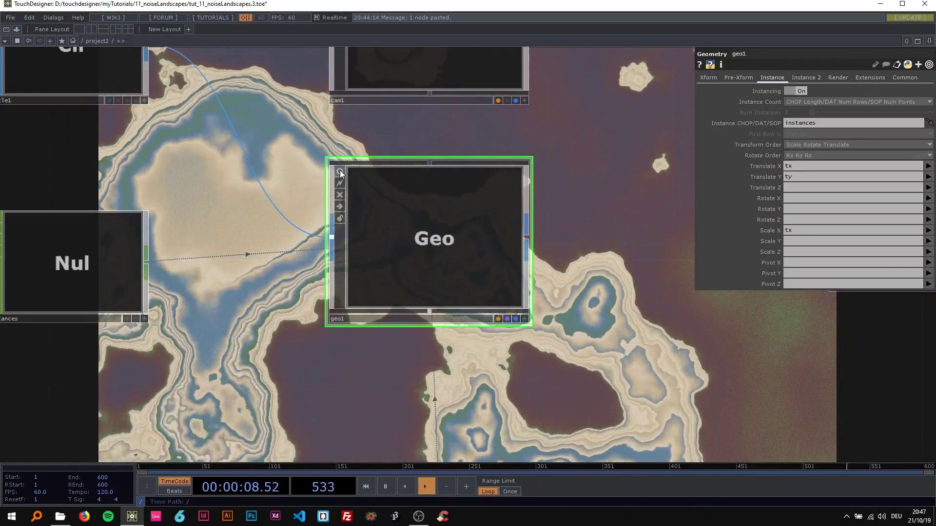
{"action": "scroll", "coordinate": [489, 218], "scroll_direction": "up", "scroll_amount": 2}
{"action": "scroll", "coordinate": [335, 192], "scroll_direction": "up", "scroll_amount": 4}
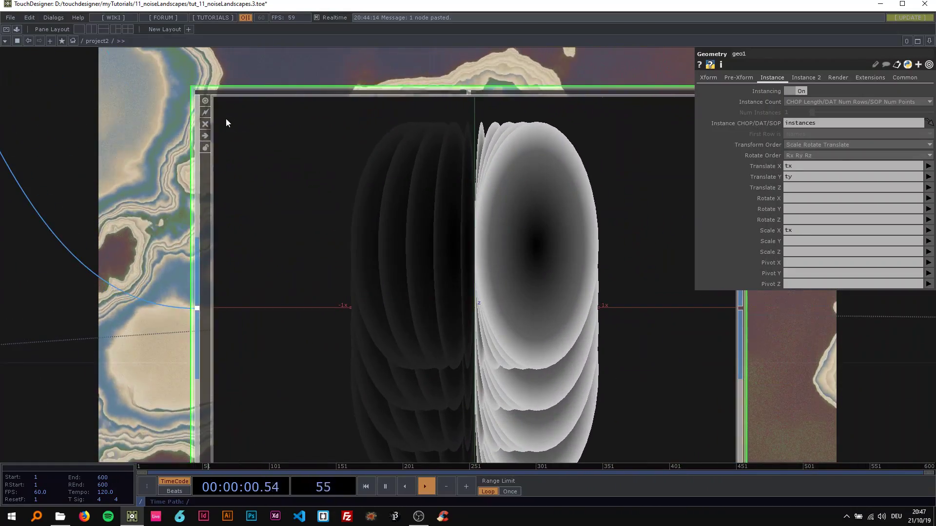
{"action": "scroll", "coordinate": [219, 145], "scroll_direction": "down", "scroll_amount": 5}
{"action": "left_click_drag", "start_coordinate": [543, 183], "coordinate": [312, 186]}
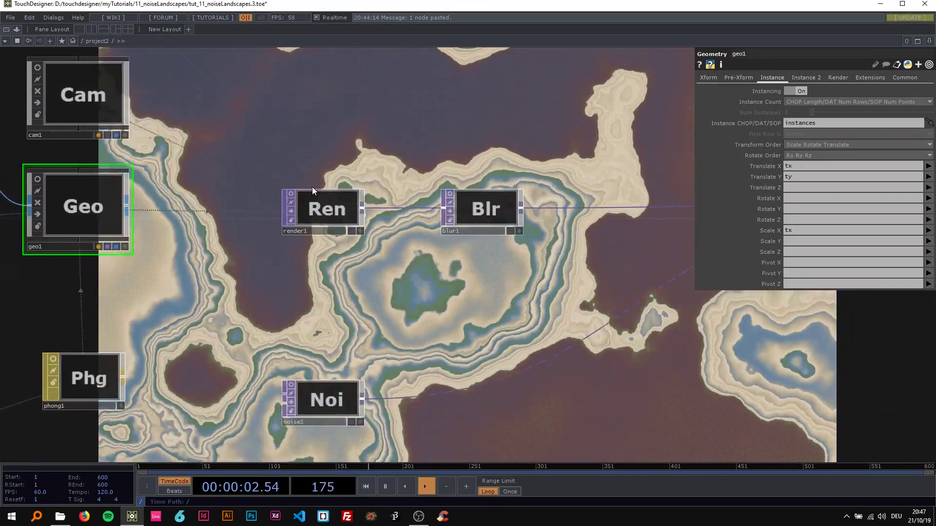
{"action": "scroll", "coordinate": [322, 211], "scroll_direction": "up", "scroll_amount": 2}
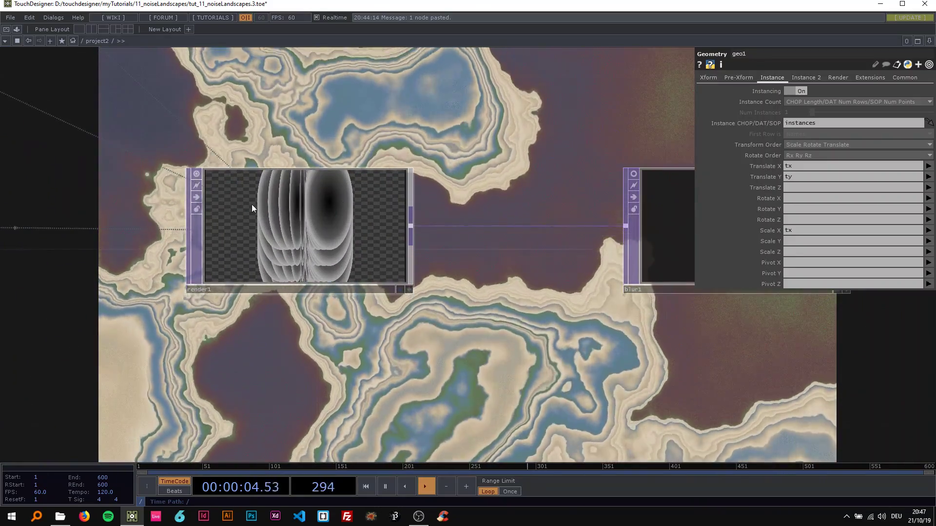
{"action": "scroll", "coordinate": [222, 165], "scroll_direction": "down", "scroll_amount": 4}
Step: Clear the Geometry's instance Scale X for comparison, and undo that change
{"action": "left_click_drag", "start_coordinate": [122, 179], "coordinate": [282, 205]}
{"action": "left_click", "coordinate": [796, 230]}
{"action": "key", "text": "ctrl+z"}
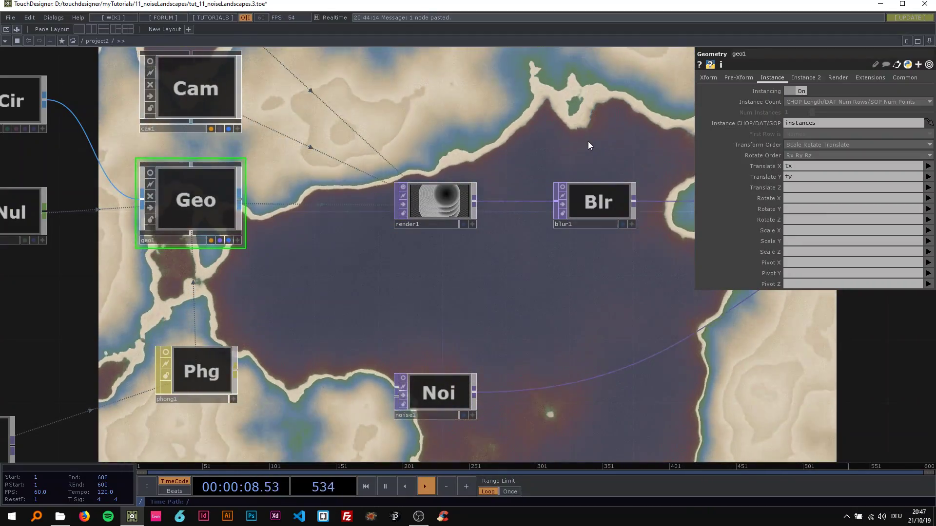
Step: Rotate the grid by 140 degrees around Z in its Transform SOP
{"action": "scroll", "coordinate": [587, 141], "scroll_direction": "down", "scroll_amount": 3}
{"action": "left_click_drag", "start_coordinate": [124, 158], "coordinate": [313, 194]}
{"action": "scroll", "coordinate": [313, 194], "scroll_direction": "up", "scroll_amount": 3}
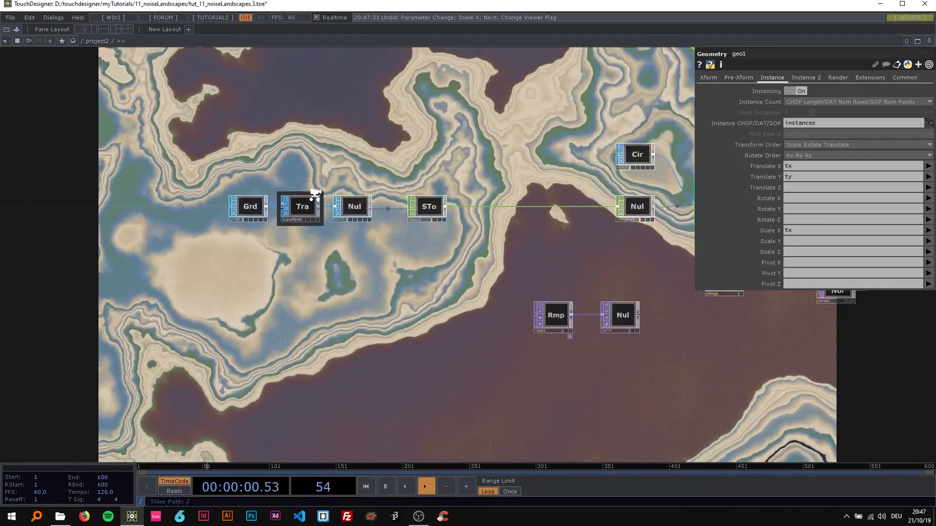
{"action": "left_click", "coordinate": [306, 205]}
{"action": "left_click_drag", "start_coordinate": [446, 130], "coordinate": [319, 136]}
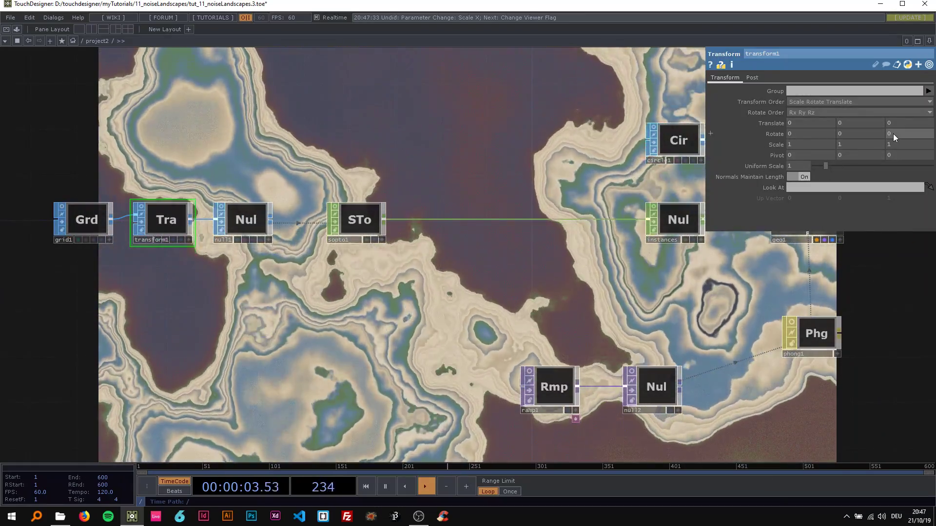
{"action": "middle_click_drag", "start_coordinate": [893, 134], "coordinate": [935, 124]}
Step: Examine the Render TOP's preview up close to see how the rotated and scaled instances overlap
{"action": "left_click_drag", "start_coordinate": [580, 146], "coordinate": [182, 149]}
{"action": "scroll", "coordinate": [182, 149], "scroll_direction": "down", "scroll_amount": 2}
{"action": "left_click_drag", "start_coordinate": [564, 398], "coordinate": [457, 411]}
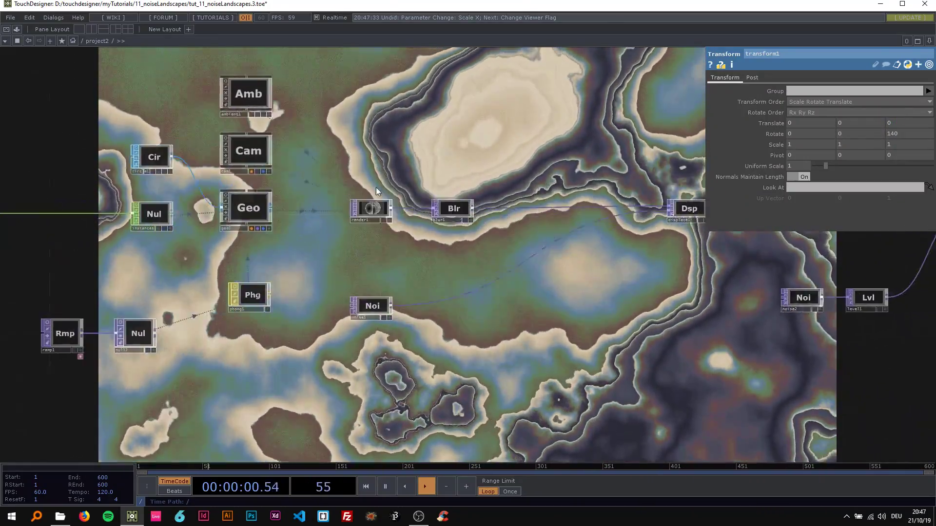
{"action": "scroll", "coordinate": [375, 210], "scroll_direction": "up", "scroll_amount": 10}
{"action": "scroll", "coordinate": [372, 211], "scroll_direction": "down", "scroll_amount": 5}
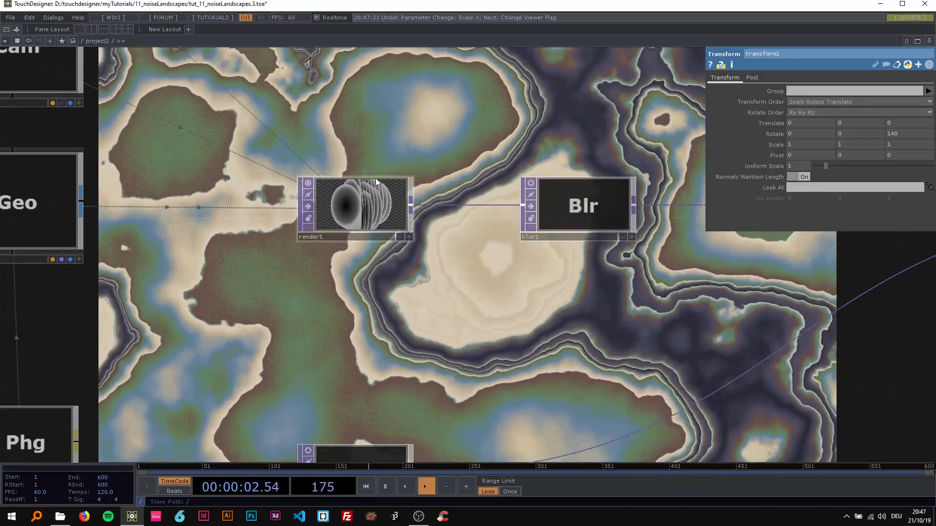
{"action": "left_click_drag", "start_coordinate": [371, 168], "coordinate": [359, 198]}
{"action": "left_click", "coordinate": [371, 233]}
{"action": "scroll", "coordinate": [376, 233], "scroll_direction": "up", "scroll_amount": 7}
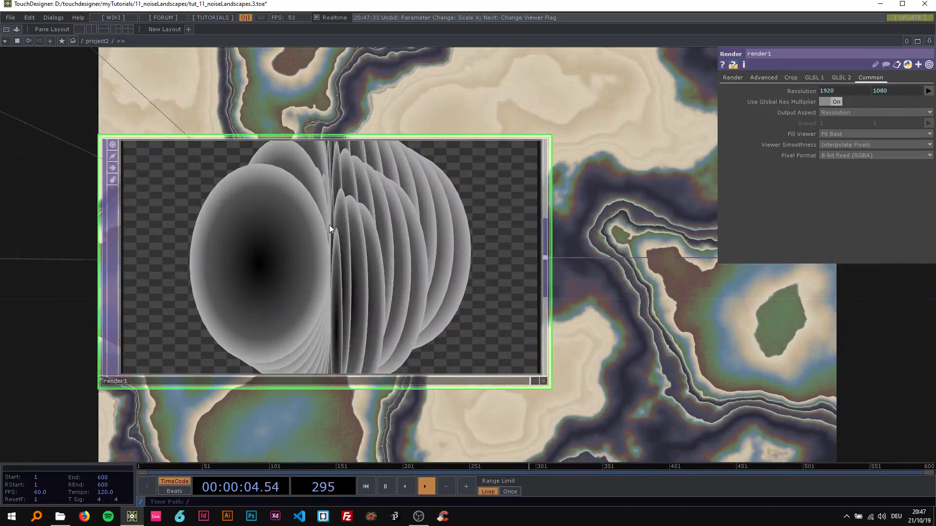
{"action": "scroll", "coordinate": [329, 225], "scroll_direction": "down", "scroll_amount": 5}
{"action": "scroll", "coordinate": [327, 214], "scroll_direction": "up", "scroll_amount": 5}
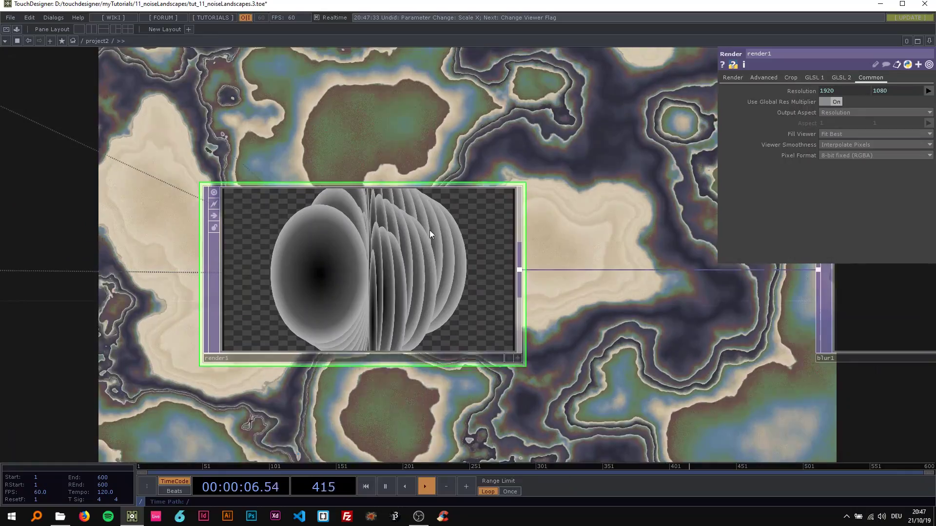
{"action": "scroll", "coordinate": [340, 257], "scroll_direction": "down", "scroll_amount": 8}
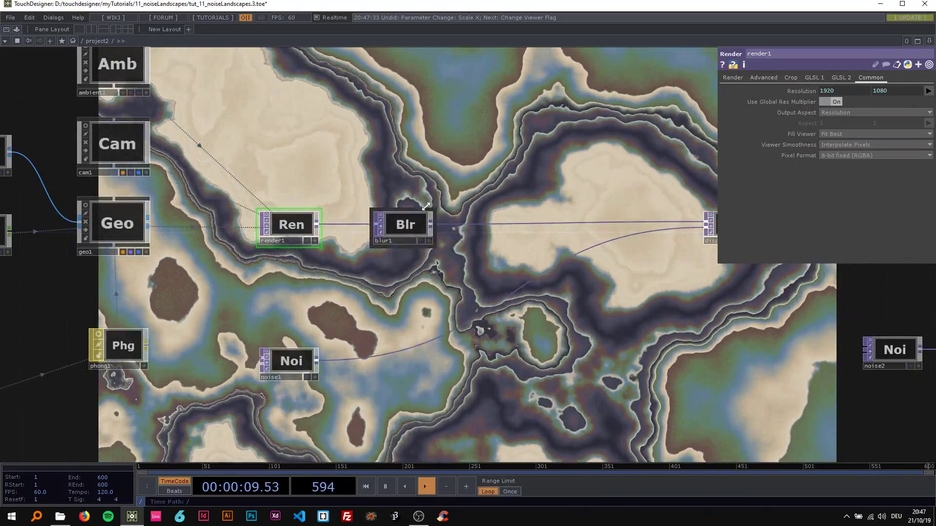
Step: Try a filter size of 32 on the Blur TOP, and set it back to 1
{"action": "left_click", "coordinate": [404, 225]}
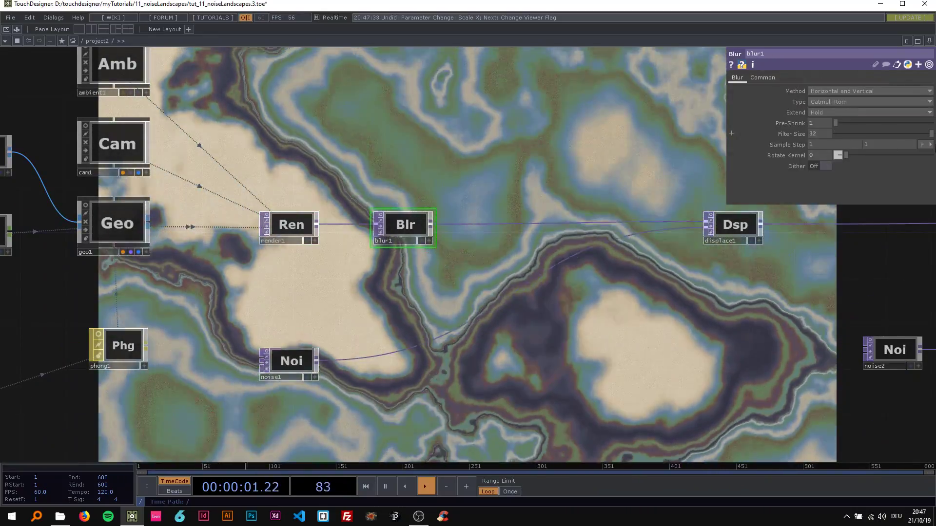
{"action": "left_click_drag", "start_coordinate": [931, 133], "coordinate": [831, 148]}
{"action": "left_click_drag", "start_coordinate": [405, 145], "coordinate": [229, 136]}
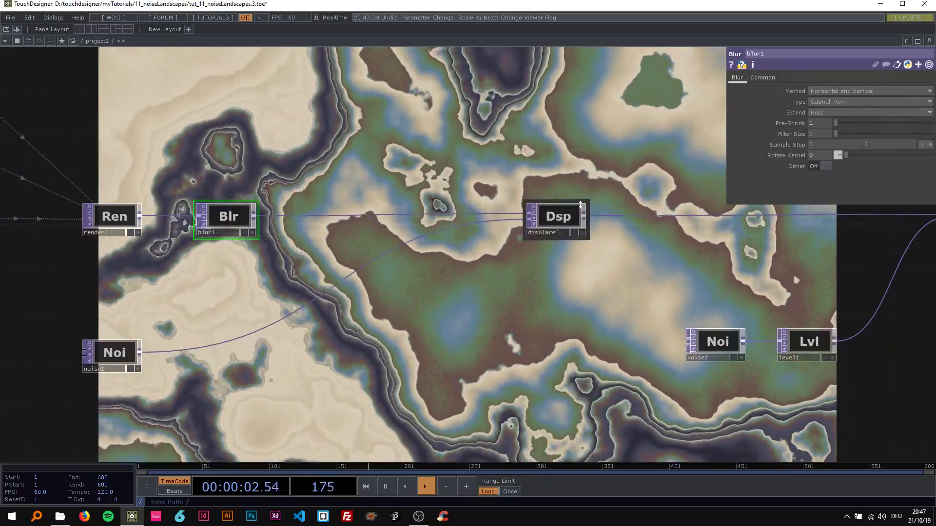
Step: Raise the Displace TOP's UV weight to 0.472
{"action": "left_click", "coordinate": [560, 213]}
{"action": "left_click_drag", "start_coordinate": [479, 153], "coordinate": [407, 148]}
{"action": "scroll", "coordinate": [409, 146], "scroll_direction": "down", "scroll_amount": 3}
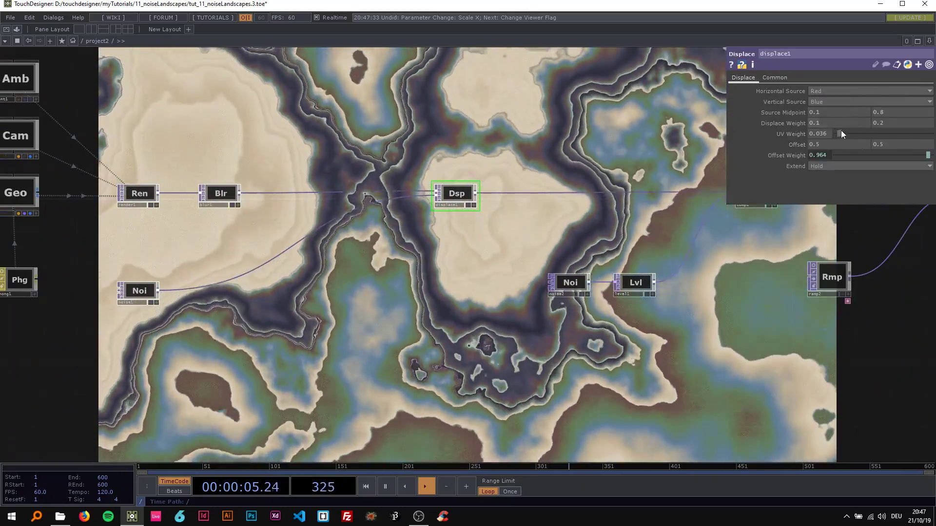
{"action": "mouse_move", "coordinate": [840, 131]}
{"action": "left_mouse_down"}
{"action": "mouse_move", "coordinate": [926, 139]}
{"action": "mouse_move", "coordinate": [780, 136]}
{"action": "mouse_move", "coordinate": [825, 141]}
{"action": "left_mouse_up"}
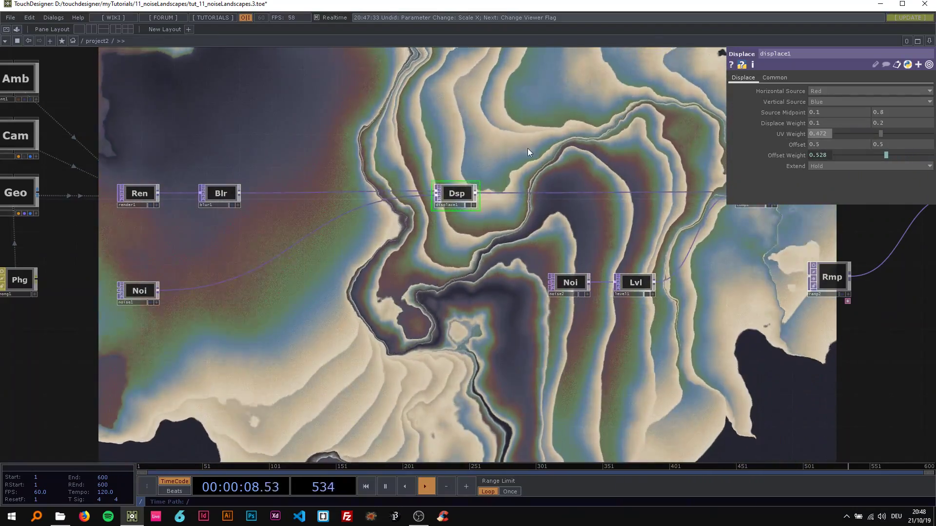
{"action": "left_click_drag", "start_coordinate": [600, 153], "coordinate": [609, 162]}
Step: Remove the phong1 material from the Geometry COMP's render settings
{"action": "scroll", "coordinate": [487, 161], "scroll_direction": "down", "scroll_amount": 3}
{"action": "left_click_drag", "start_coordinate": [357, 149], "coordinate": [595, 170]}
{"action": "scroll", "coordinate": [464, 226], "scroll_direction": "up", "scroll_amount": 3}
{"action": "left_click_drag", "start_coordinate": [331, 239], "coordinate": [206, 225]}
{"action": "left_click_drag", "start_coordinate": [770, 206], "coordinate": [566, 219]}
{"action": "left_click_drag", "start_coordinate": [476, 274], "coordinate": [593, 260]}
{"action": "left_click", "coordinate": [124, 291]}
{"action": "mouse_move", "coordinate": [189, 242]}
{"action": "left_mouse_down"}
{"action": "mouse_move", "coordinate": [249, 248]}
{"action": "mouse_move", "coordinate": [391, 213]}
{"action": "mouse_move", "coordinate": [206, 244]}
{"action": "left_mouse_up"}
{"action": "left_click", "coordinate": [484, 148]}
{"action": "left_click", "coordinate": [838, 78]}
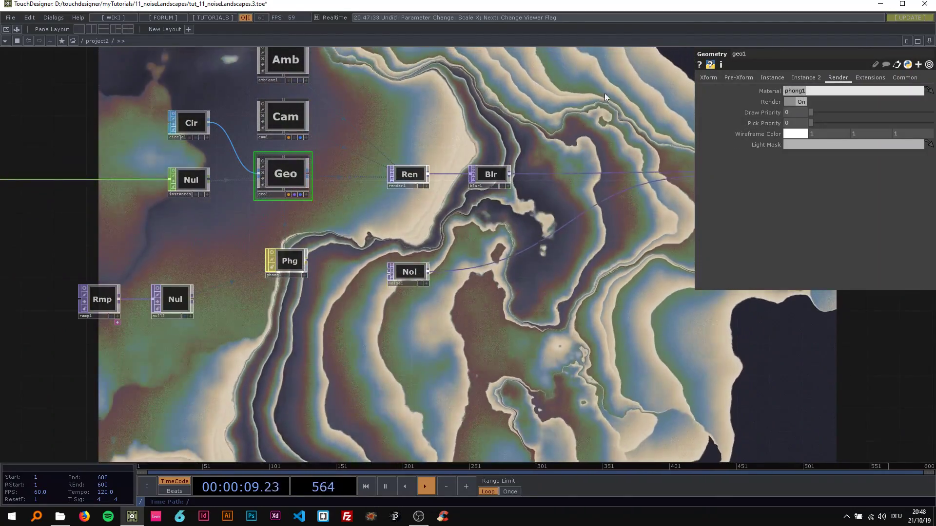
{"action": "key", "text": "BackSpace"}
{"action": "key", "text": "Return"}
{"action": "left_click_drag", "start_coordinate": [527, 111], "coordinate": [417, 148]}
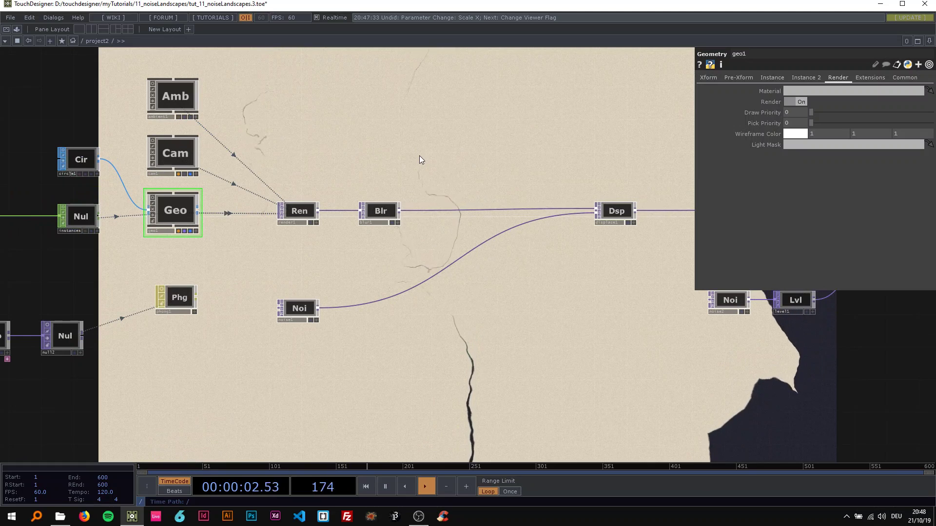
Step: Try an exponent of 0.18 and an amplitude of 0.383 on the Noise feeding the Displace, and undo the amplitude change
{"action": "left_click", "coordinate": [300, 306]}
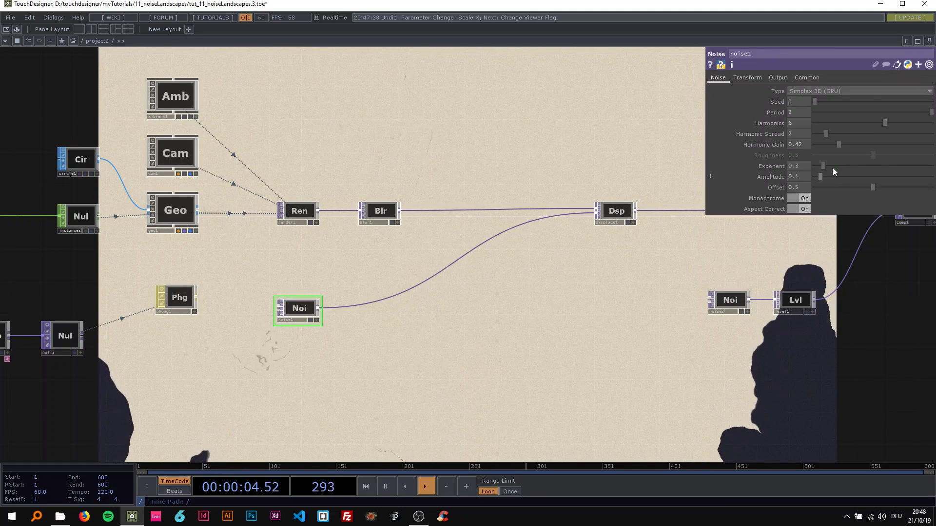
{"action": "left_click_drag", "start_coordinate": [834, 166], "coordinate": [815, 168]}
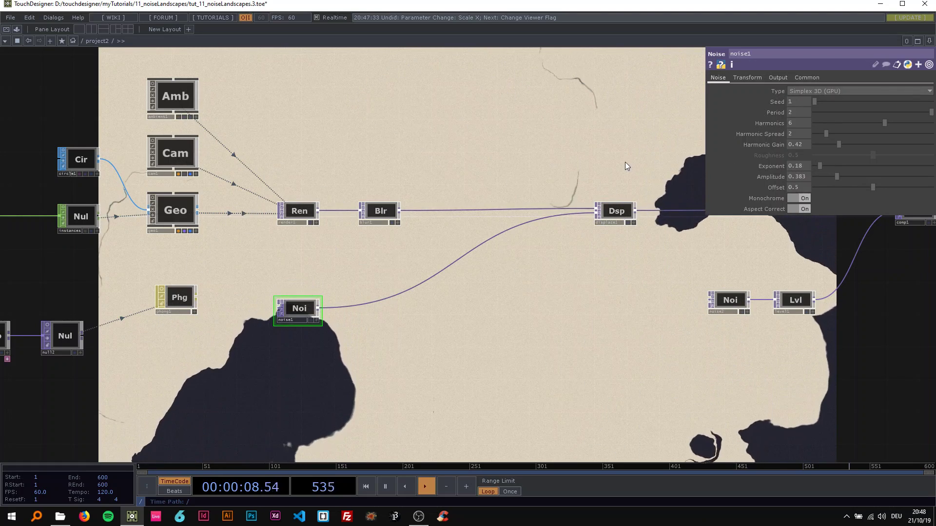
{"action": "key", "text": "ctrl+z"}
{"action": "key", "text": "ctrl+z"}
{"action": "key", "text": "ctrl+z"}
{"action": "left_click_drag", "start_coordinate": [515, 166], "coordinate": [523, 166]}
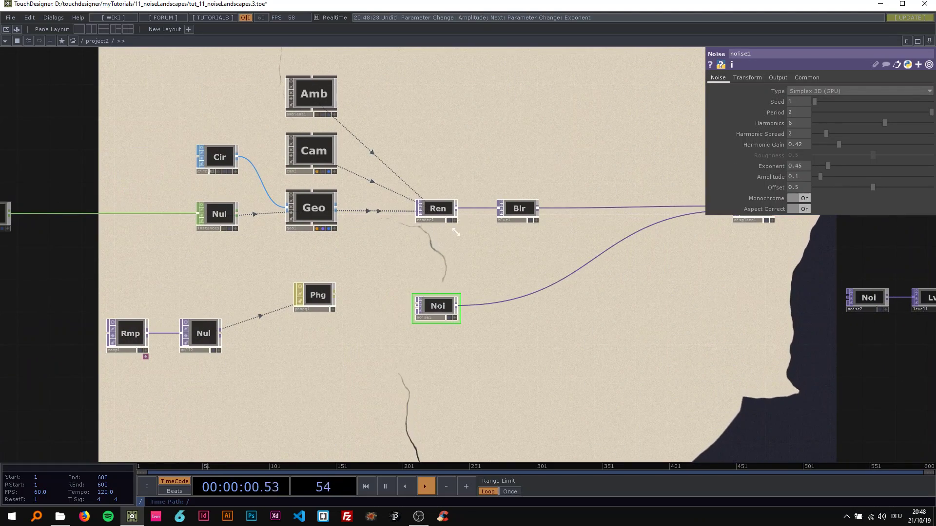
Step: Undo the remaining exponent changes on the Noise and the removal of the Geometry's material
{"action": "key", "text": "ctrl+z"}
{"action": "key", "text": "ctrl+z"}
{"action": "key", "text": "ctrl+z"}
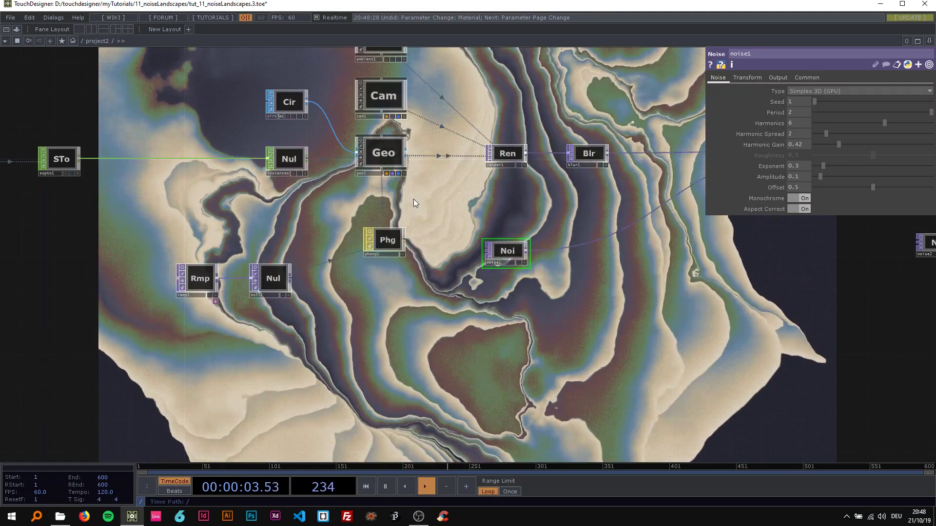
{"action": "left_click_drag", "start_coordinate": [514, 196], "coordinate": [410, 194]}
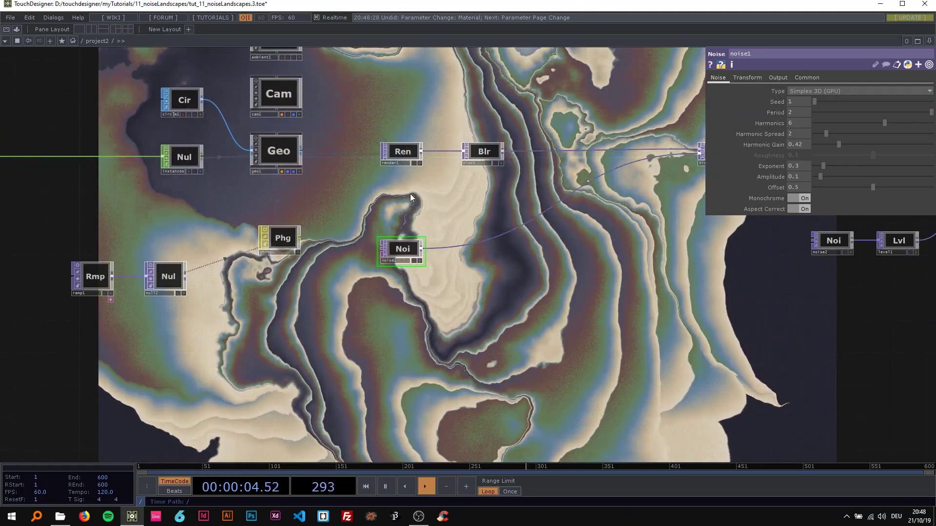
Step: Review the node network from the instanced geometry and render chain through the displace, grain composite and ramp lookup
{"action": "scroll", "coordinate": [417, 193], "scroll_direction": "down", "scroll_amount": 3}
{"action": "left_click_drag", "start_coordinate": [532, 91], "coordinate": [225, 96]}
{"action": "left_click_drag", "start_coordinate": [262, 126], "coordinate": [330, 138]}
{"action": "scroll", "coordinate": [339, 136], "scroll_direction": "down", "scroll_amount": 3}
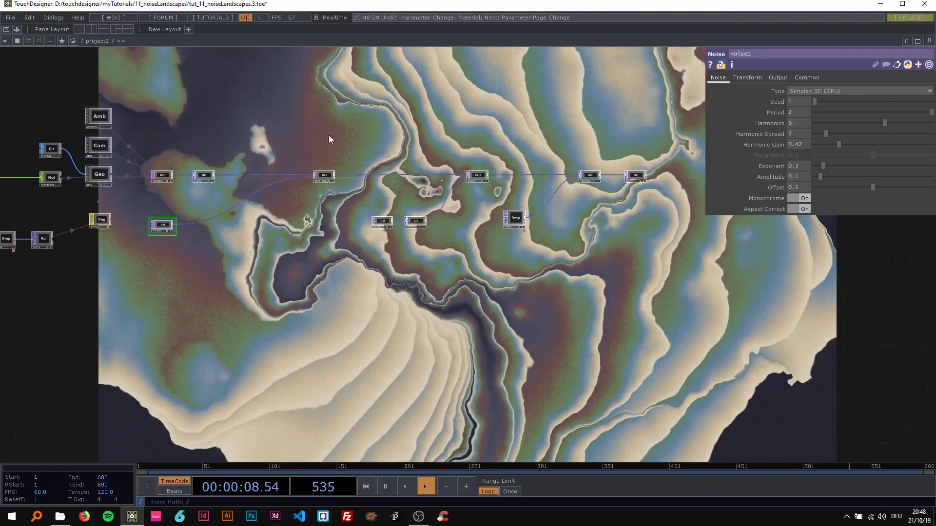
{"action": "scroll", "coordinate": [334, 140], "scroll_direction": "up", "scroll_amount": 1}
{"action": "scroll", "coordinate": [335, 142], "scroll_direction": "up", "scroll_amount": 3}
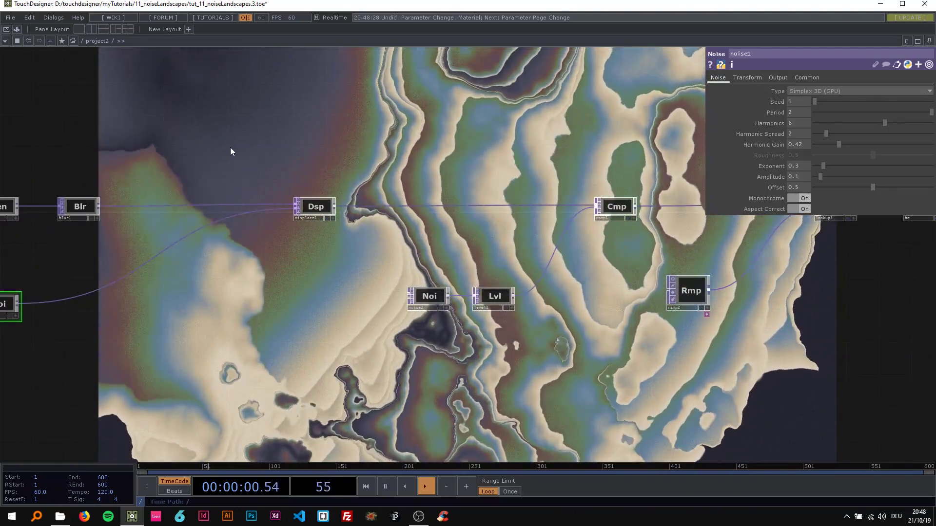
{"action": "left_click_drag", "start_coordinate": [229, 147], "coordinate": [363, 126]}
{"action": "scroll", "coordinate": [361, 126], "scroll_direction": "down", "scroll_amount": 3}
{"action": "left_click_drag", "start_coordinate": [471, 118], "coordinate": [522, 141]}
{"action": "scroll", "coordinate": [325, 131], "scroll_direction": "down", "scroll_amount": 3}
{"action": "scroll", "coordinate": [361, 176], "scroll_direction": "up", "scroll_amount": 3}
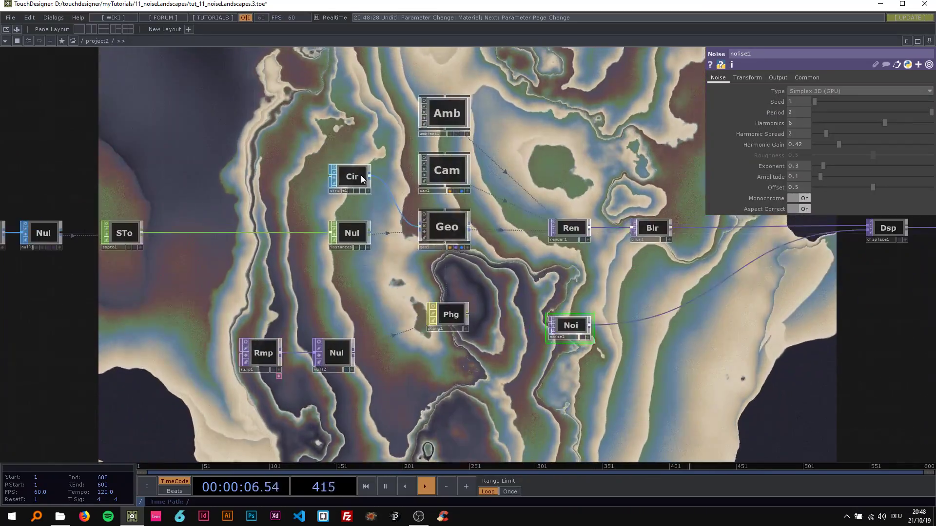
Step: Try 49 columns on the Grid SOP that feeds the instances, and reduce the columns to 7
{"action": "left_click", "coordinate": [361, 177]}
{"action": "left_click_drag", "start_coordinate": [243, 158], "coordinate": [398, 167]}
{"action": "left_click", "coordinate": [89, 242]}
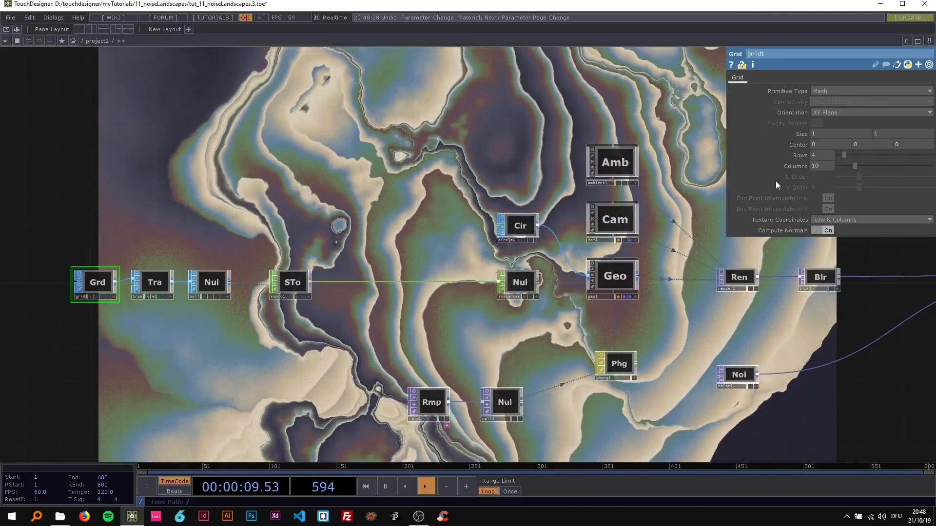
{"action": "left_click_drag", "start_coordinate": [854, 165], "coordinate": [895, 170]}
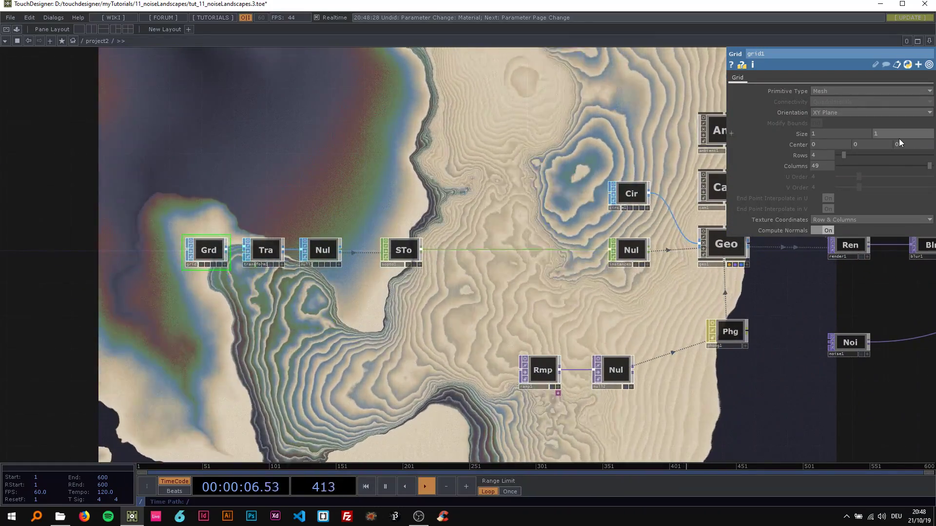
{"action": "left_click_drag", "start_coordinate": [893, 171], "coordinate": [840, 173]}
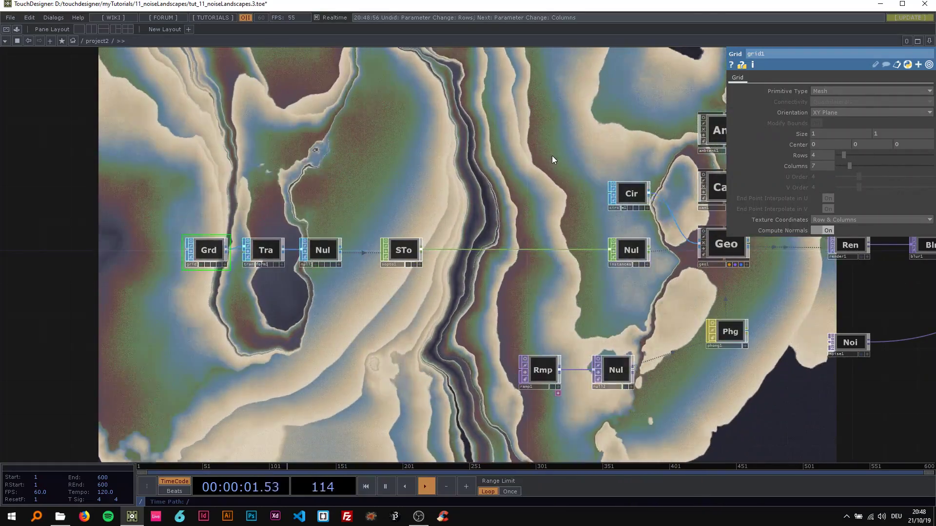
Step: Try a radius of 0.2 by 0.2 on the instanced Circle SOP, and enlarge the radius again
{"action": "left_click_drag", "start_coordinate": [552, 156], "coordinate": [305, 149]}
{"action": "left_click", "coordinate": [518, 183]}
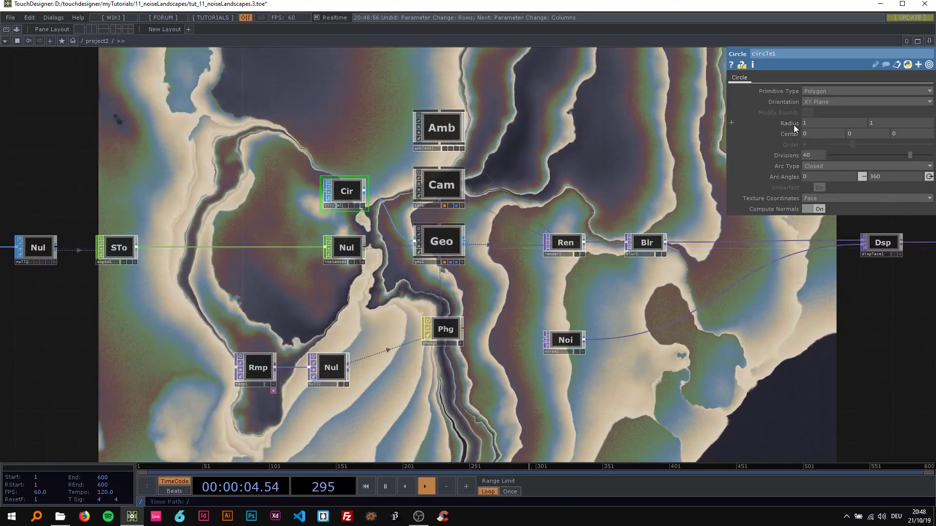
{"action": "mouse_move", "coordinate": [793, 125]}
{"action": "middle_mouse_down"}
{"action": "mouse_move", "coordinate": [780, 125]}
{"action": "mouse_move", "coordinate": [786, 108]}
{"action": "middle_mouse_up"}
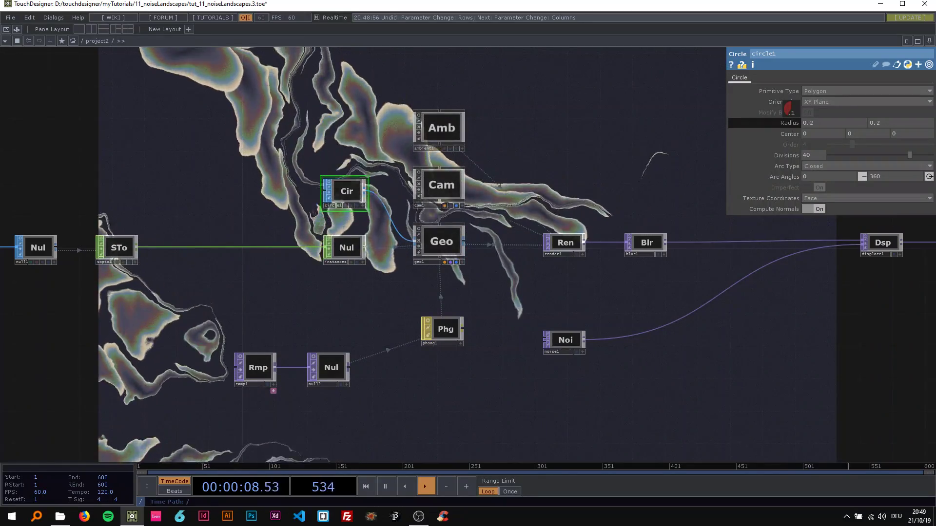
{"action": "middle_click_drag", "start_coordinate": [787, 108], "coordinate": [788, 107]}
Step: Set the harmonic gain of the Noise TOP feeding the Displace to 0.32
{"action": "left_click_drag", "start_coordinate": [591, 144], "coordinate": [367, 125]}
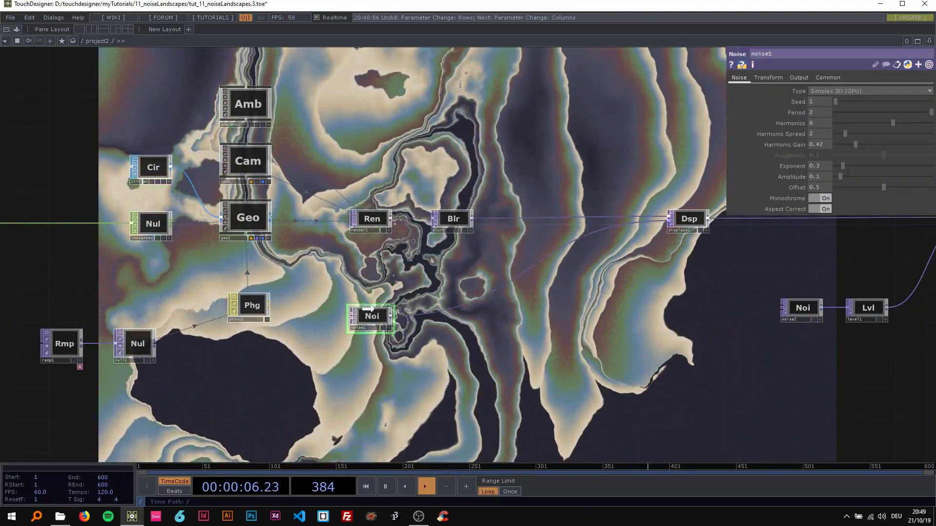
{"action": "mouse_move", "coordinate": [379, 330]}
{"action": "left_mouse_down"}
{"action": "mouse_move", "coordinate": [378, 313]}
{"action": "mouse_move", "coordinate": [378, 321]}
{"action": "left_mouse_up"}
{"action": "mouse_move", "coordinate": [855, 145]}
{"action": "left_mouse_down"}
{"action": "mouse_move", "coordinate": [878, 146]}
{"action": "mouse_move", "coordinate": [821, 150]}
{"action": "mouse_move", "coordinate": [853, 148]}
{"action": "left_mouse_up"}
{"action": "left_click_drag", "start_coordinate": [566, 197], "coordinate": [491, 189]}
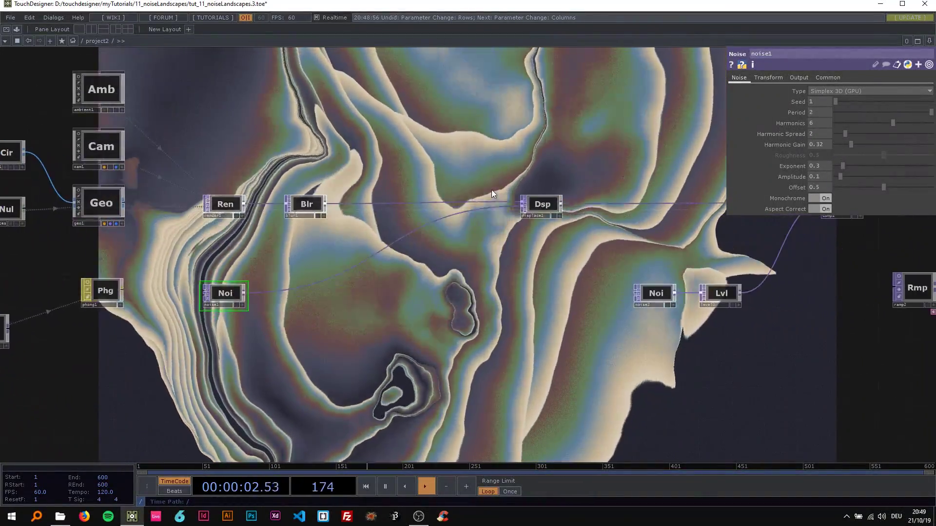
{"action": "left_click_drag", "start_coordinate": [661, 176], "coordinate": [379, 174]}
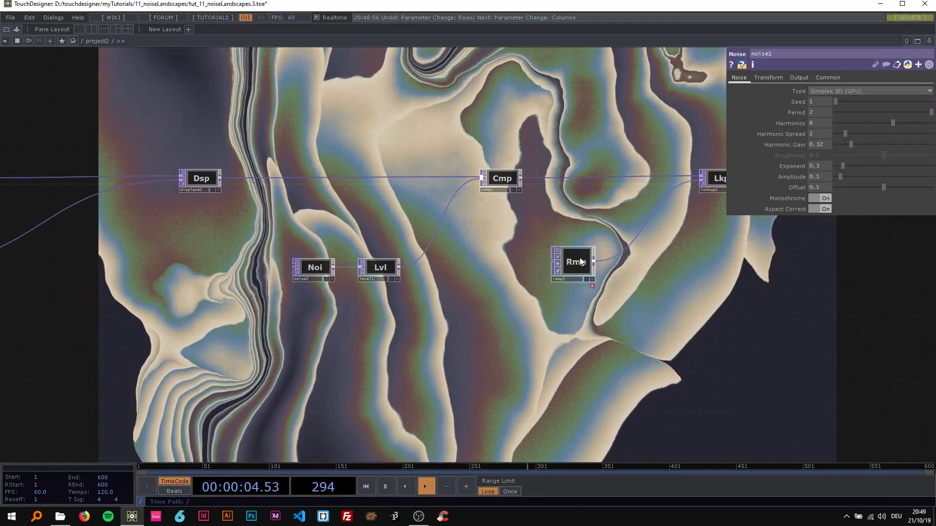
{"action": "scroll", "coordinate": [573, 259], "scroll_direction": "down", "scroll_amount": 5}
{"action": "left_click_drag", "start_coordinate": [376, 191], "coordinate": [404, 192]}
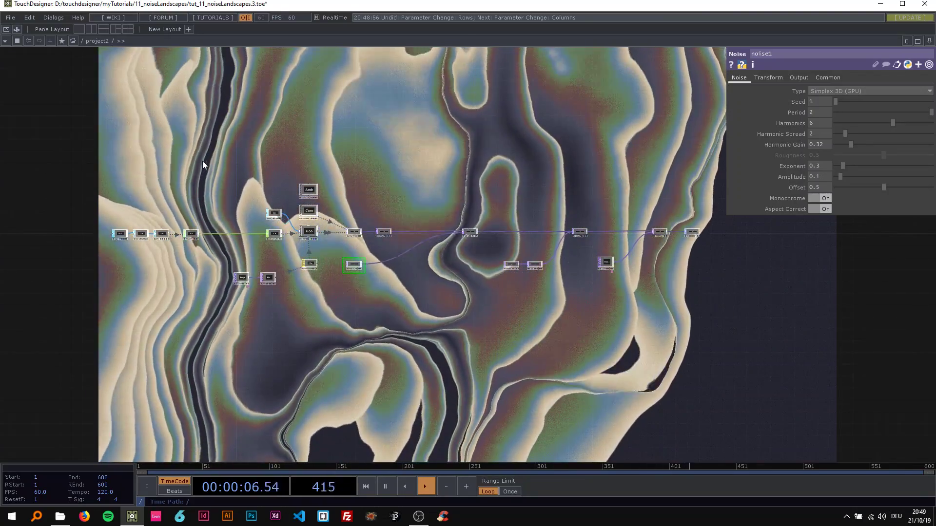
{"action": "left_click_drag", "start_coordinate": [391, 183], "coordinate": [232, 193]}
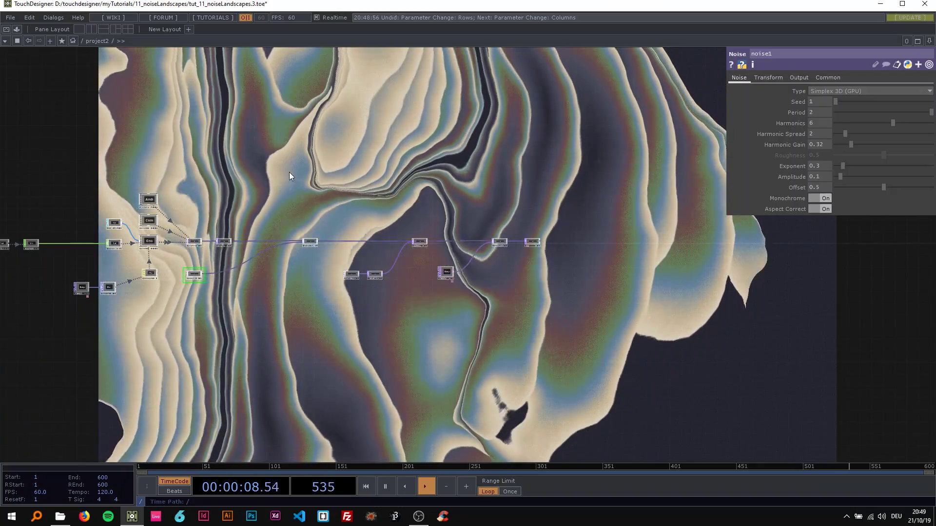
{"action": "scroll", "coordinate": [529, 229], "scroll_direction": "up", "scroll_amount": 4}
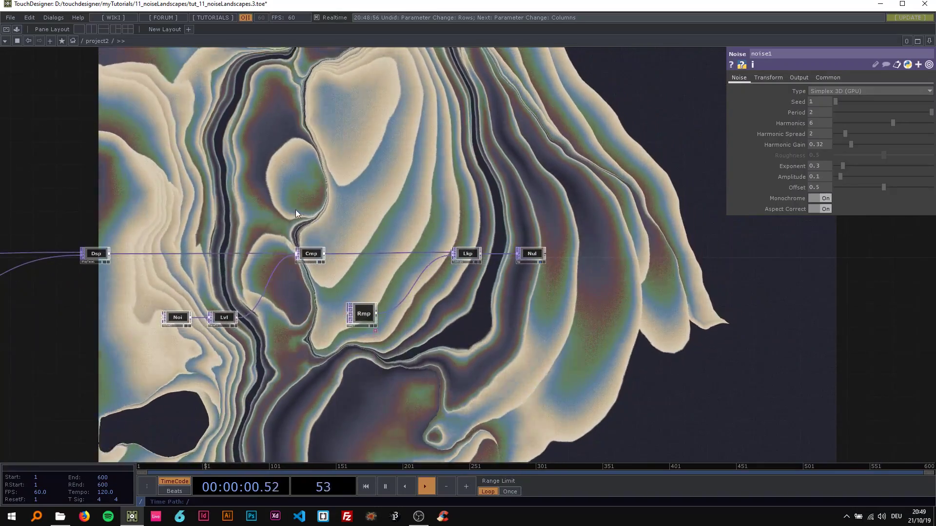